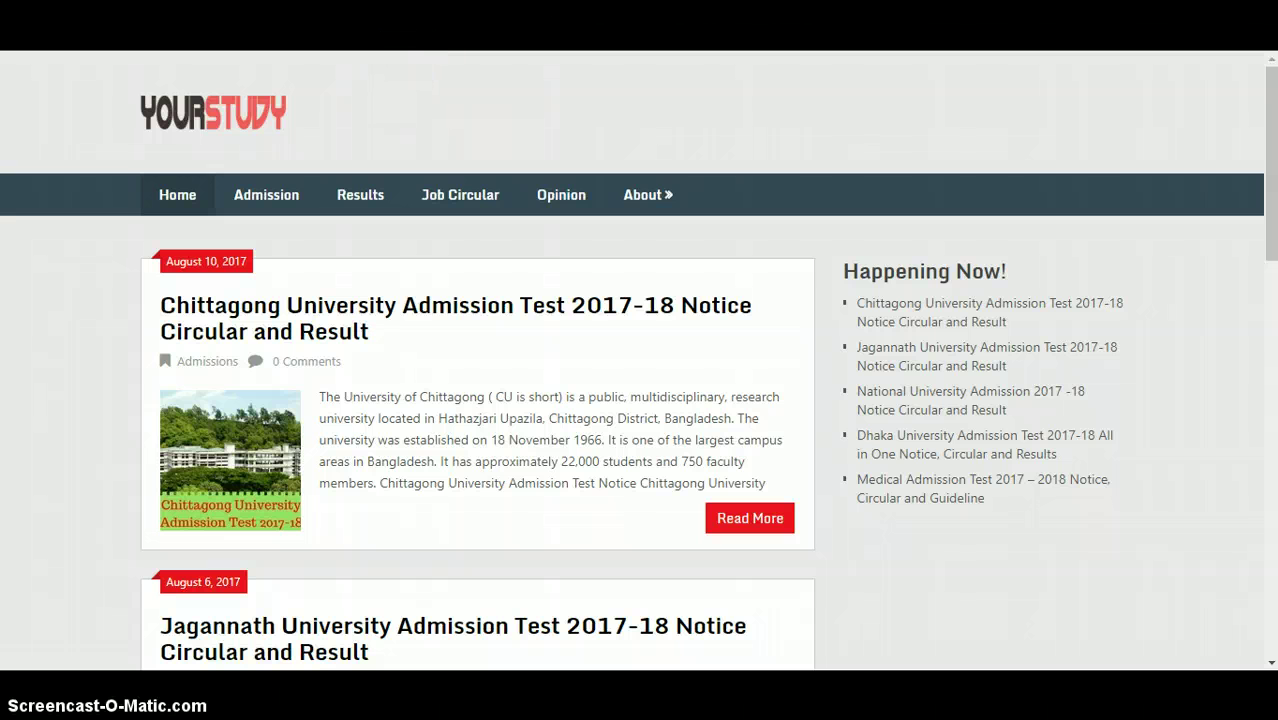
key("ctrl+l")
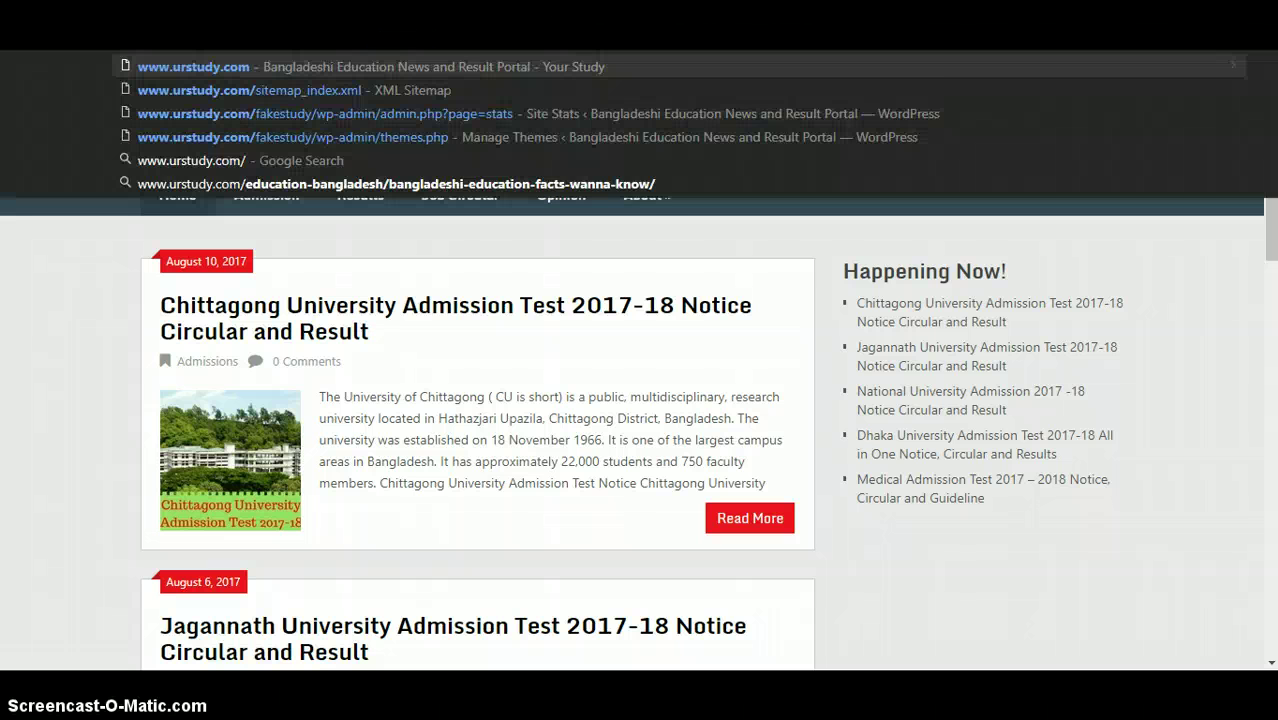
type("fakje")
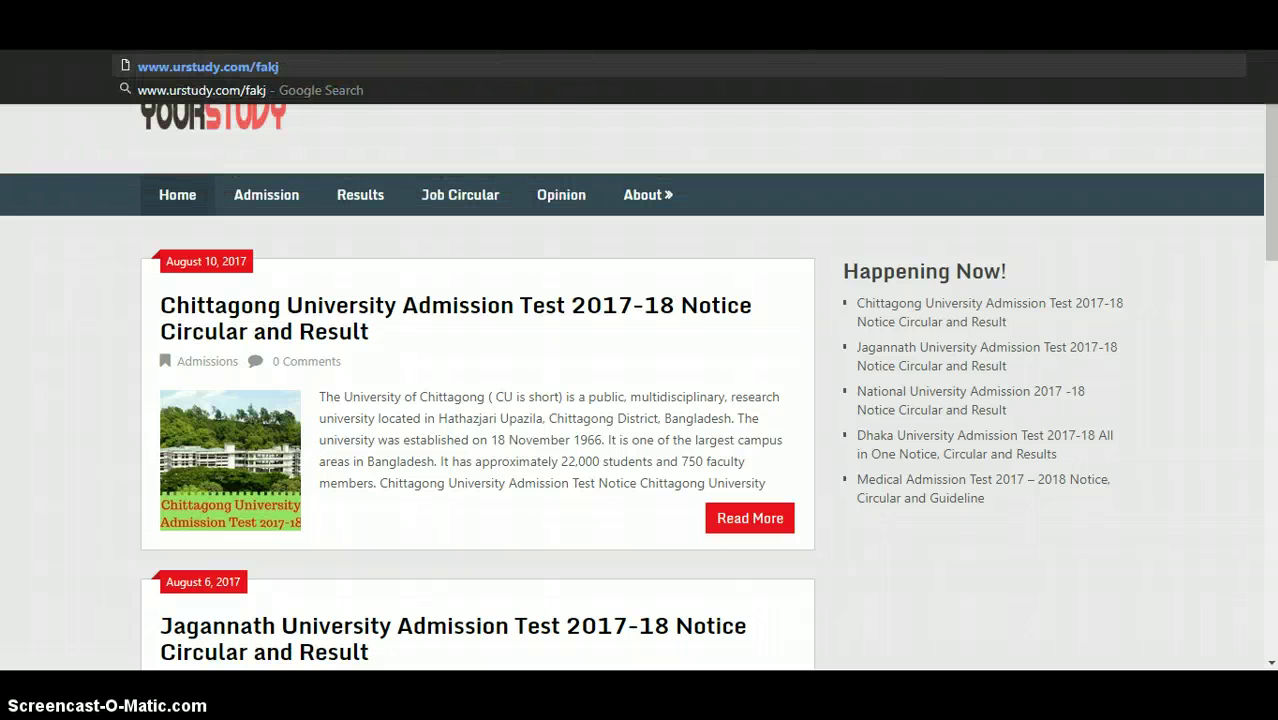
key("BackSpace")
key("Down")
key("Down")
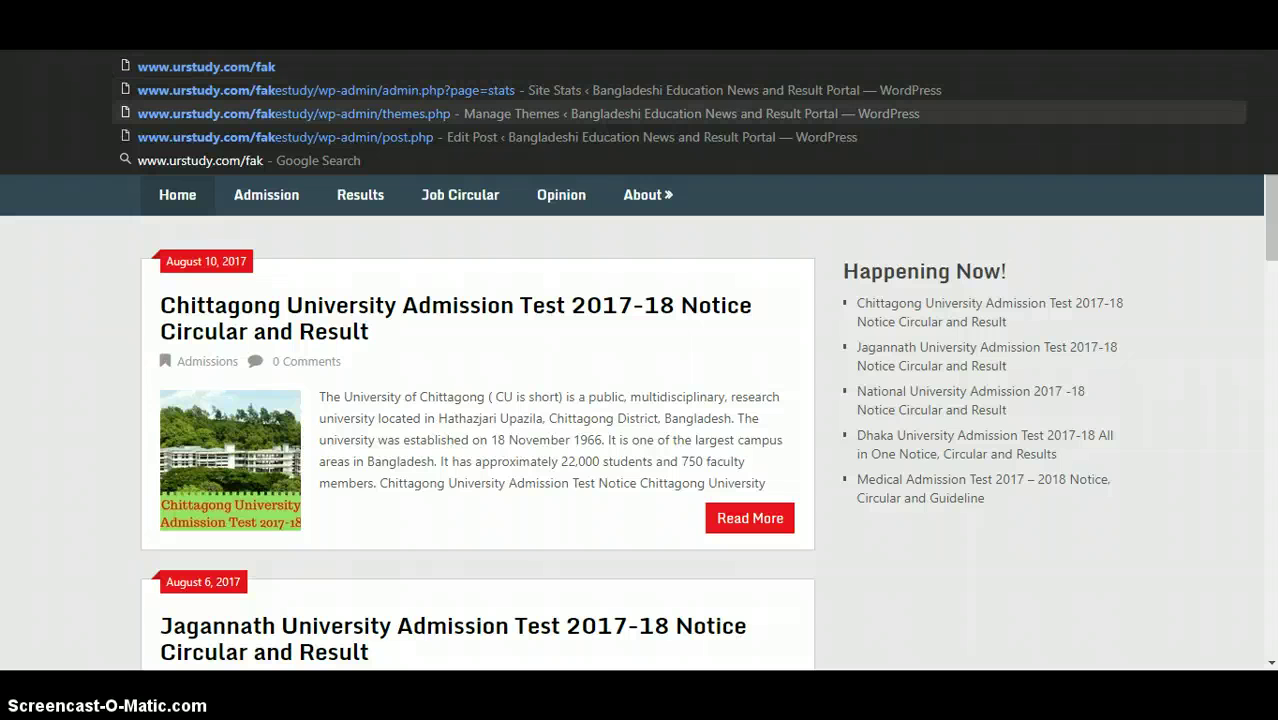
key("Return")
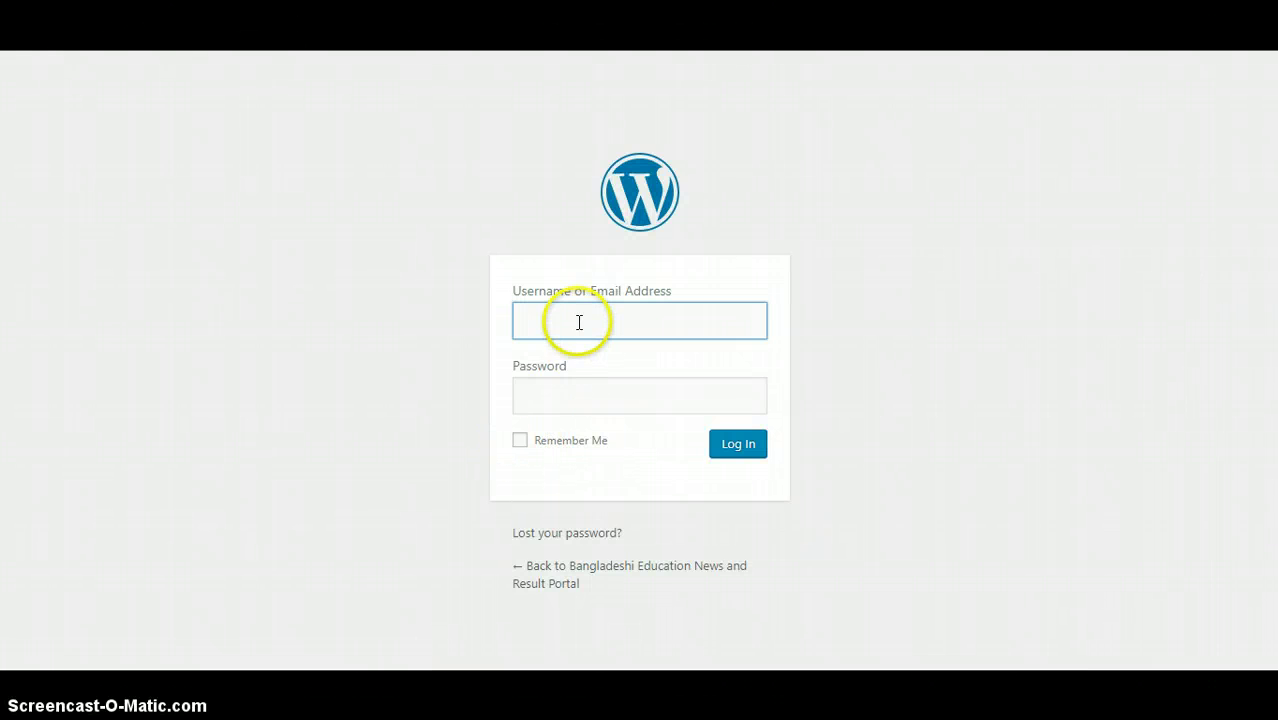
Step: Fill in the saved username and password on the WordPress login form and log in
left_click(577, 321)
left_click(560, 354)
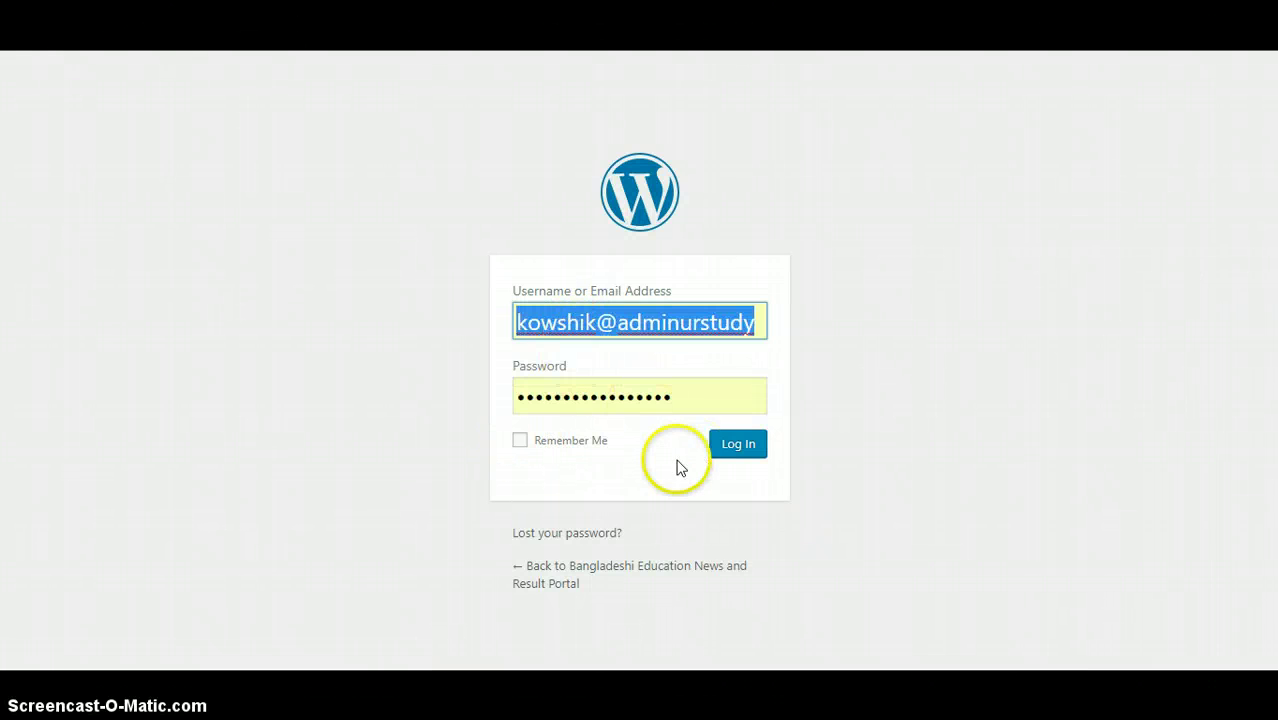
left_click(740, 445)
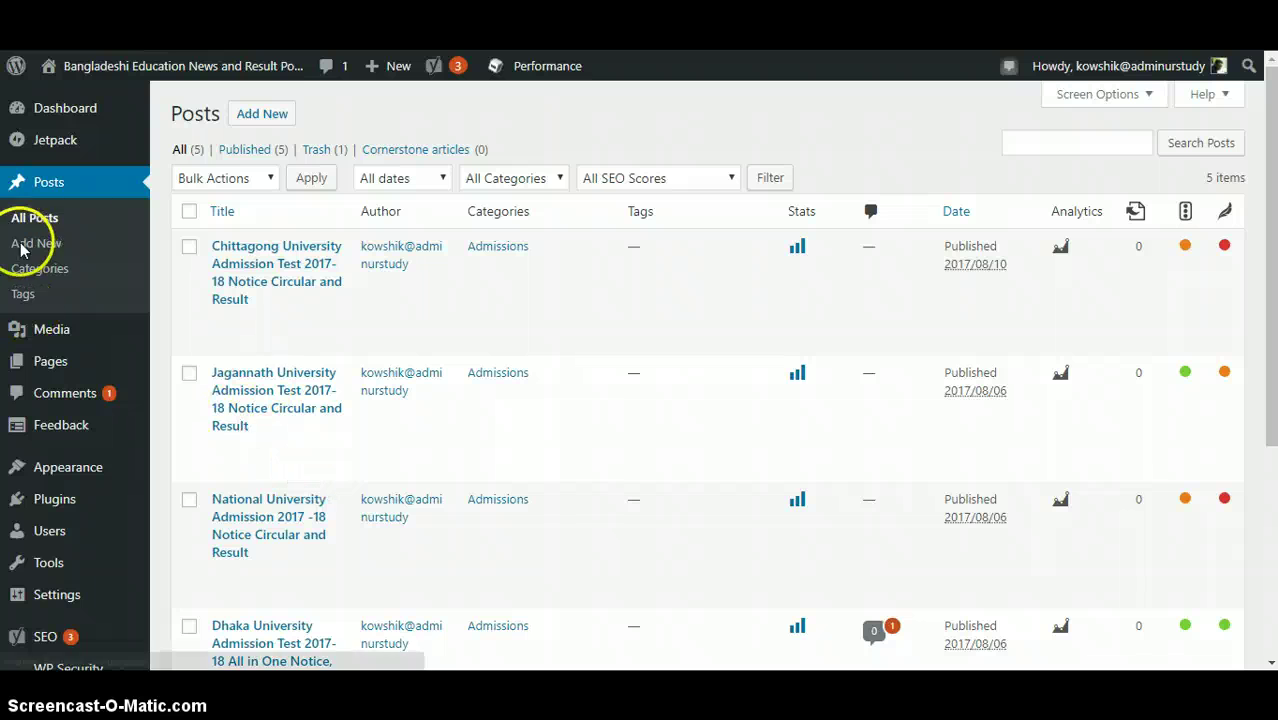
Step: Go to the Dashboard home and start a new blog post
mouse_move(62, 109)
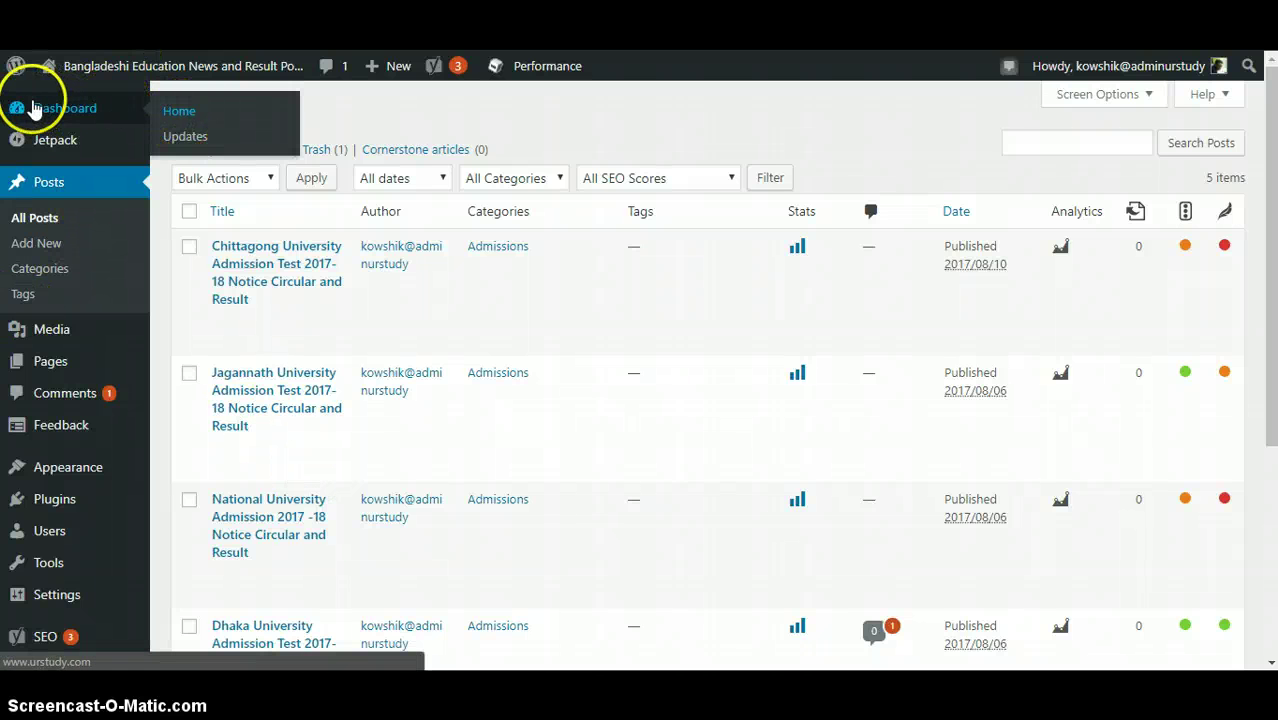
left_click(35, 108)
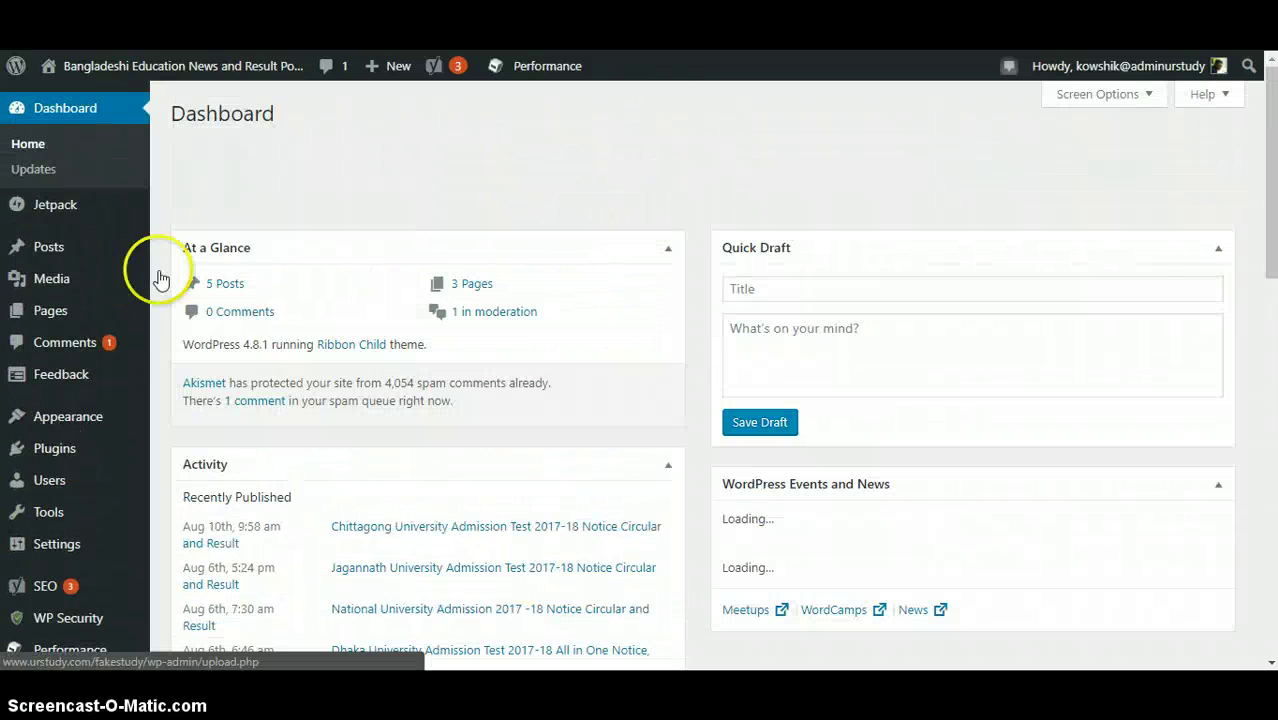
mouse_move(52, 250)
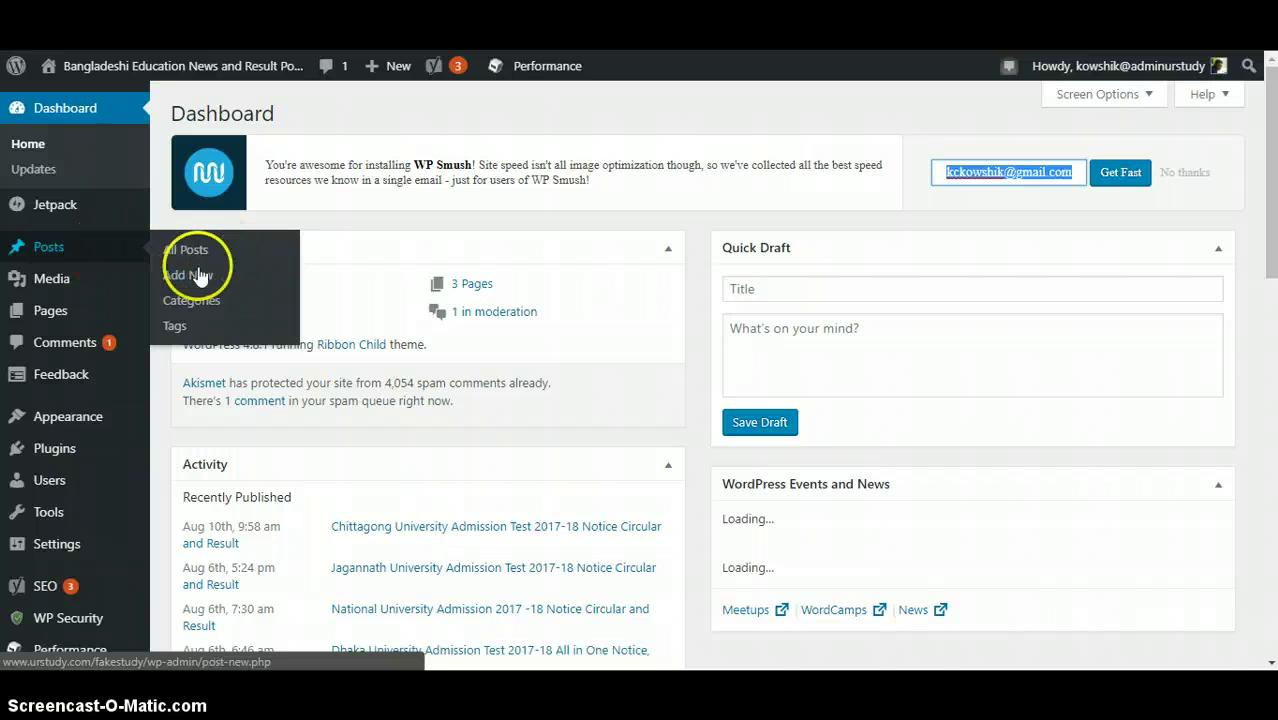
mouse_move(120, 277)
mouse_move(94, 255)
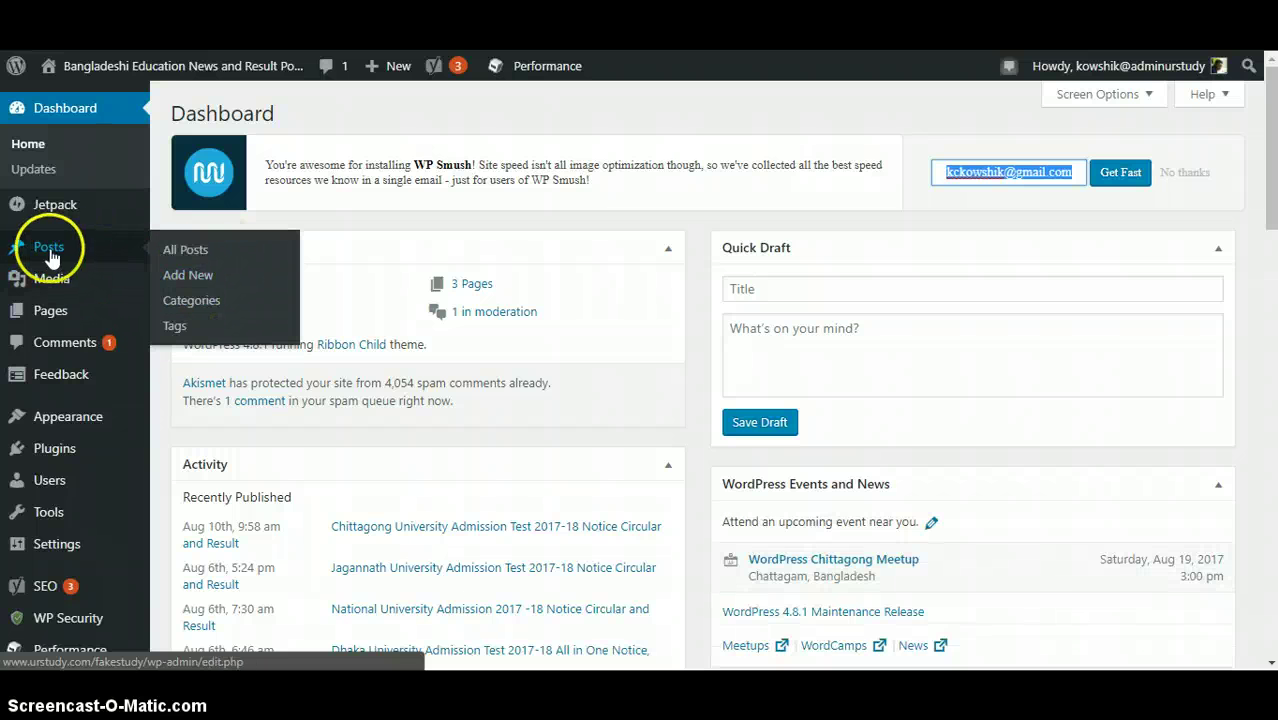
left_click(197, 282)
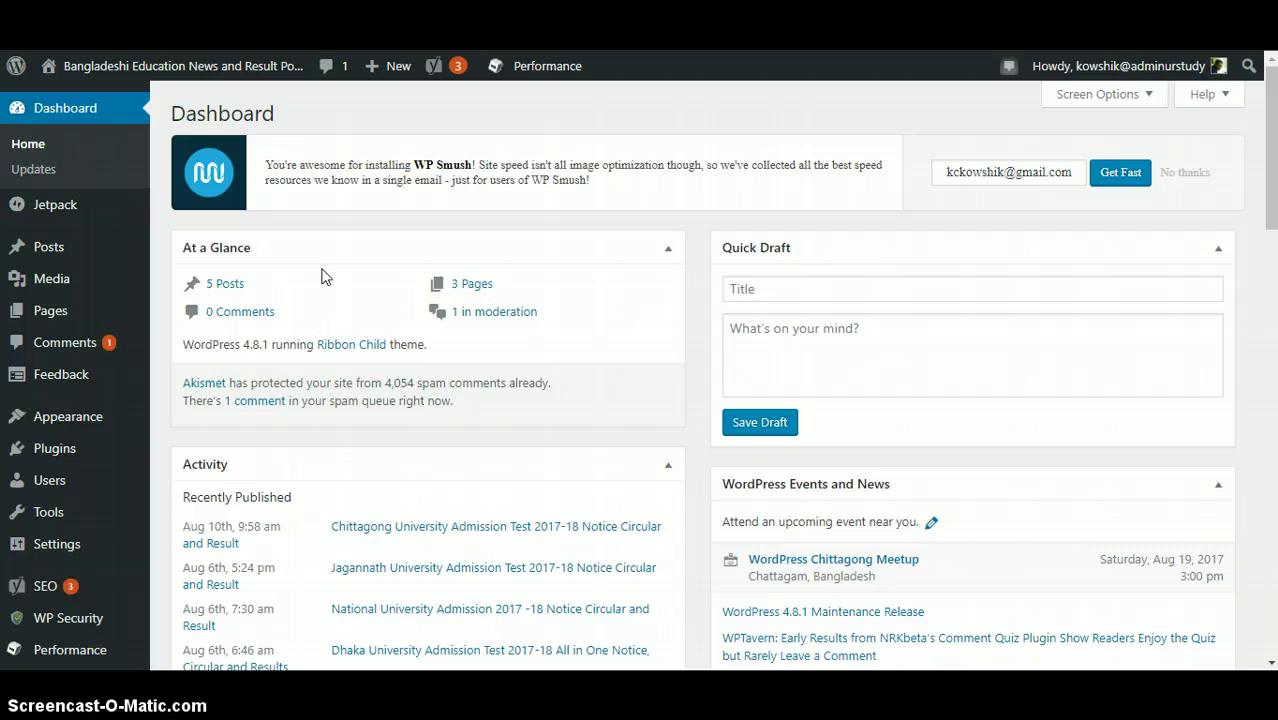
left_click(322, 350)
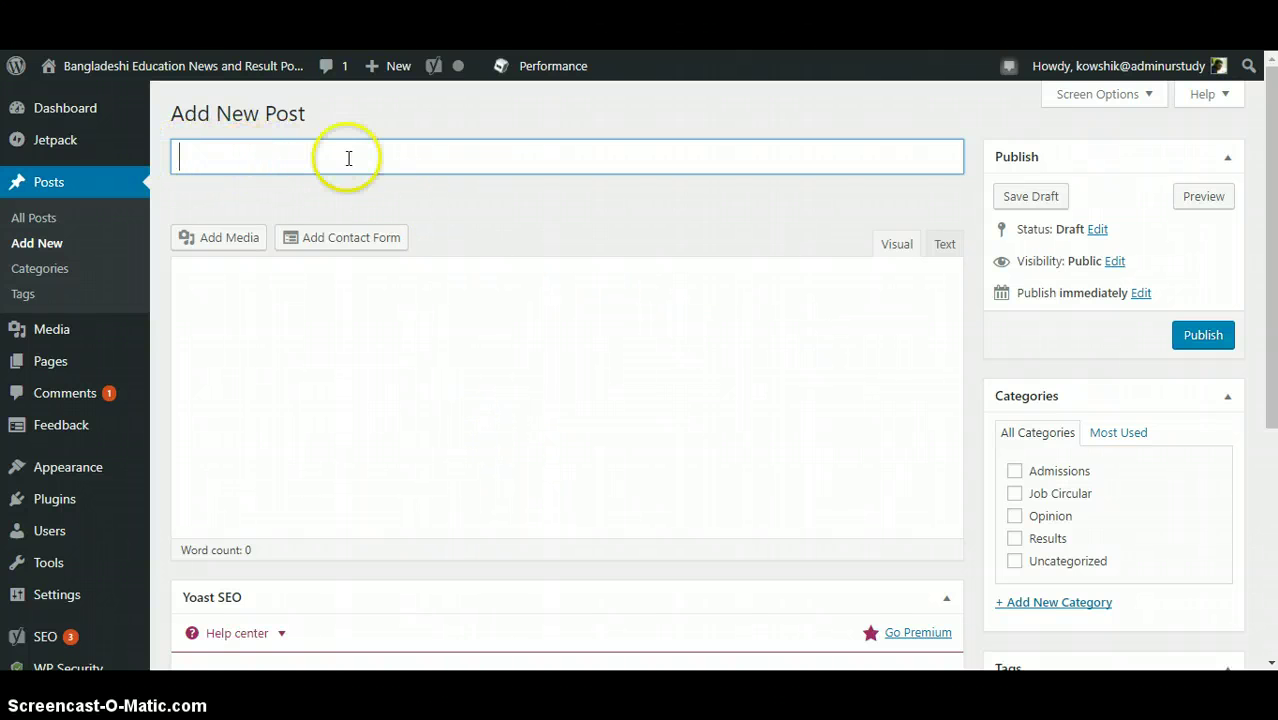
left_click(457, 385)
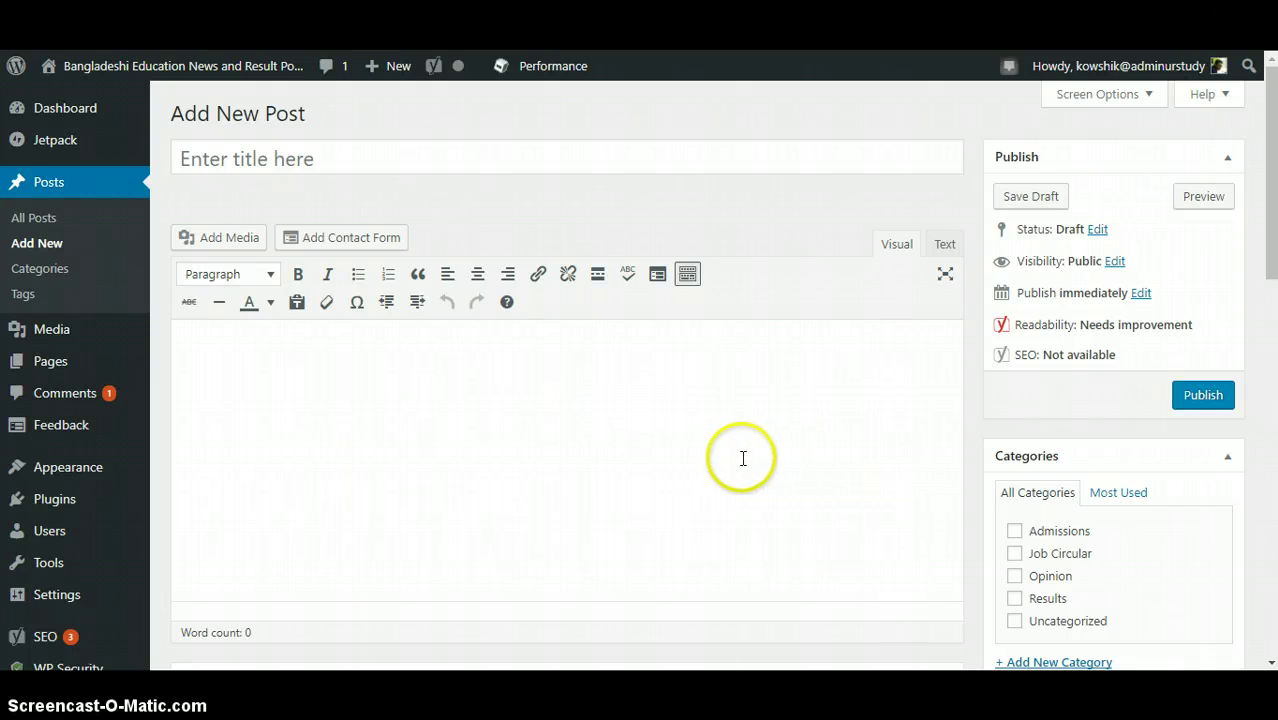
left_click(368, 440)
scroll(368, 460, "down", 1)
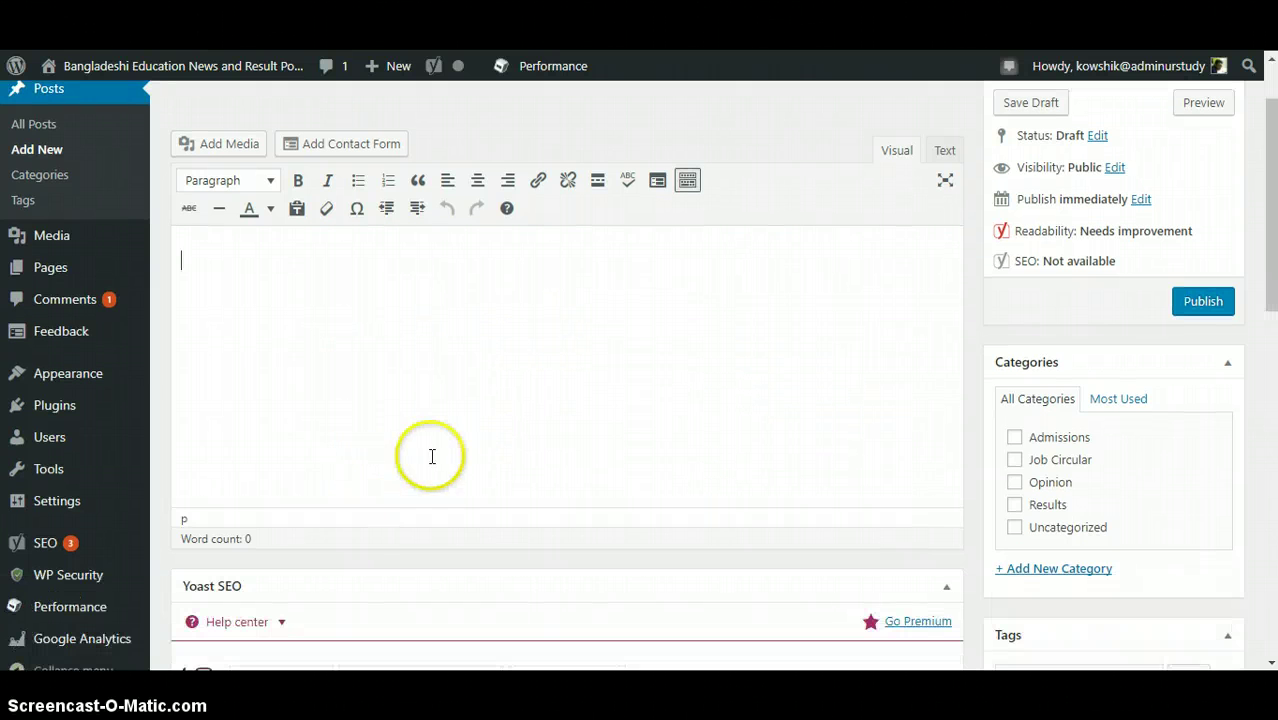
scroll(431, 456, "up", 1)
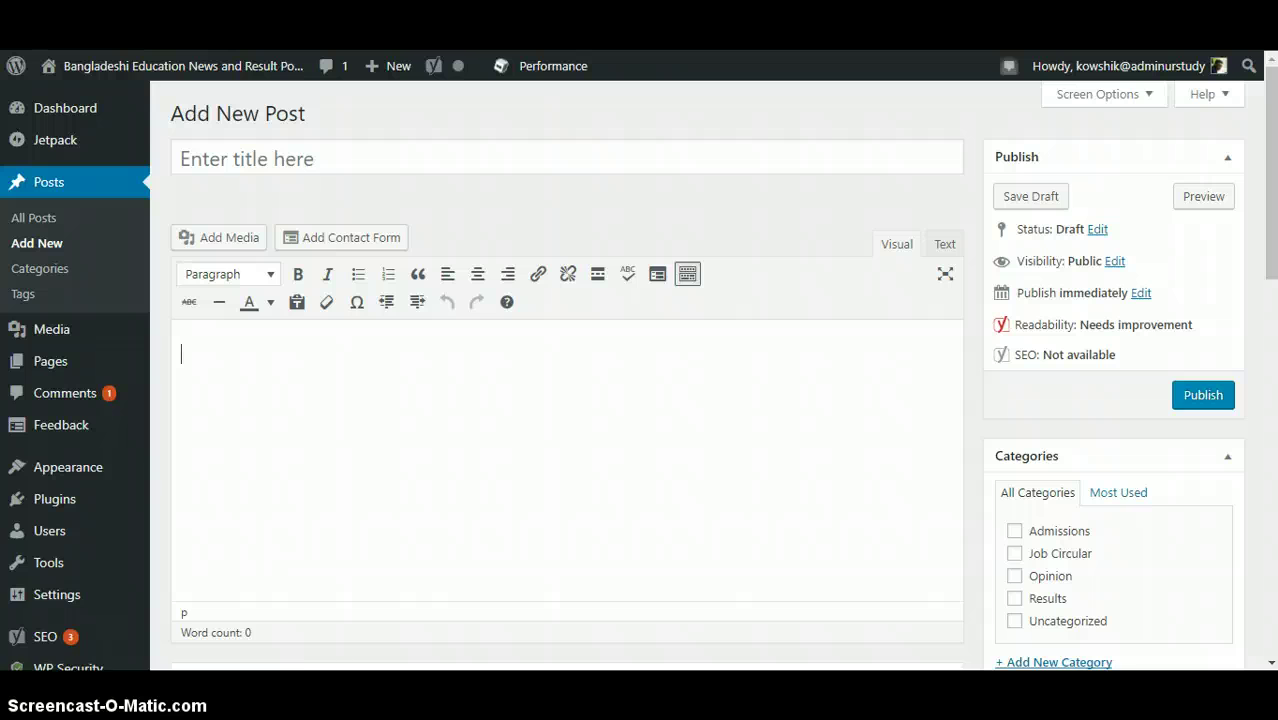
Step: Switch to the BUET article in Google Docs and insert a blank line below its "BUET Admission Test 2017-18" heading
left_click(106, 613)
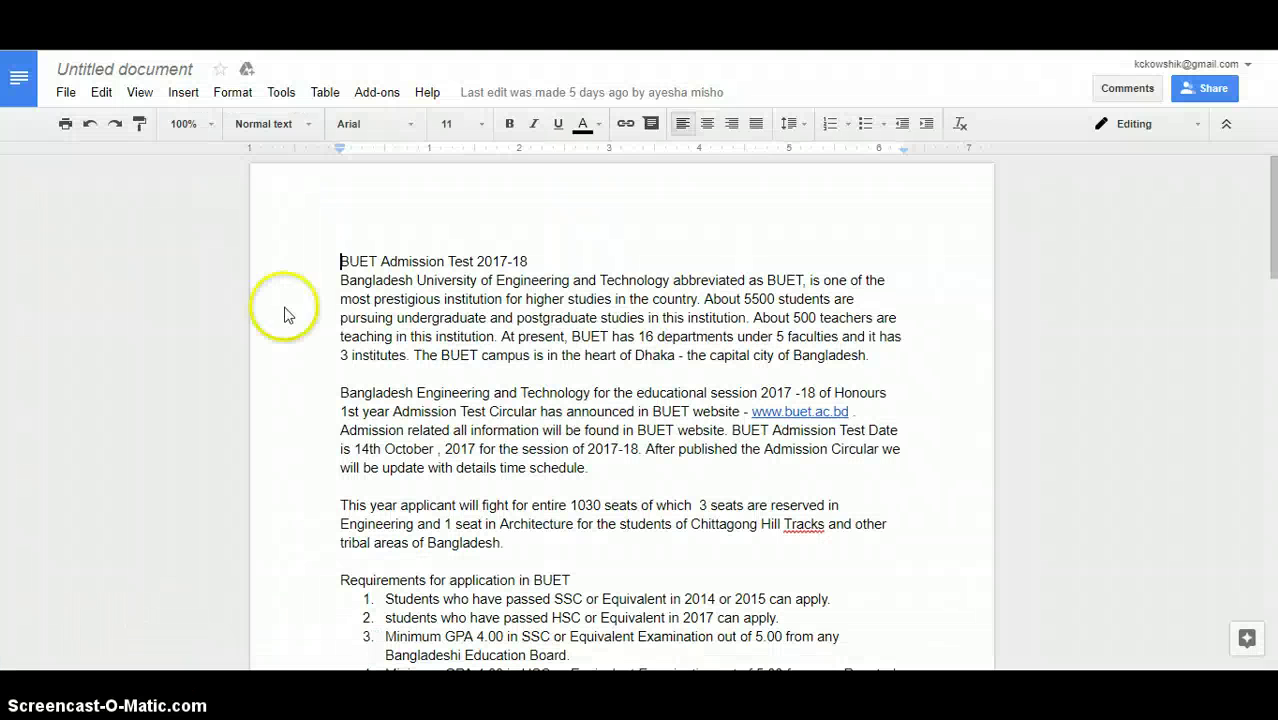
left_click(528, 261)
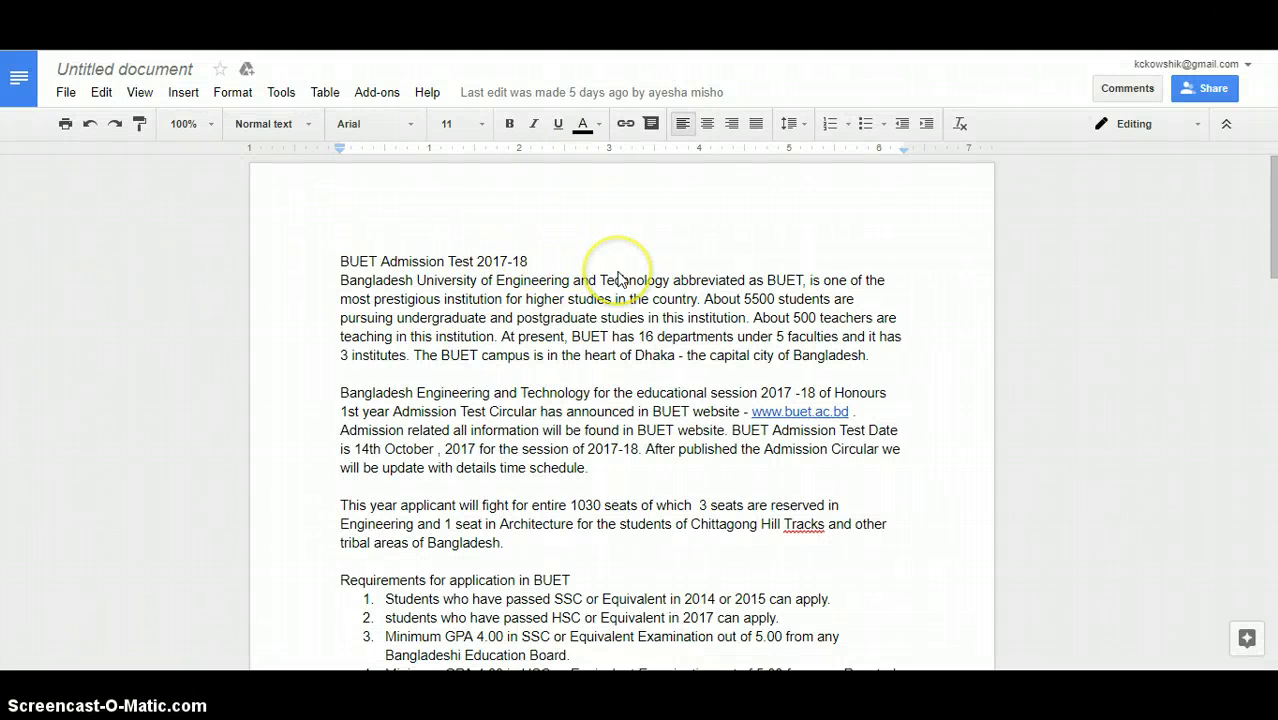
key("Return")
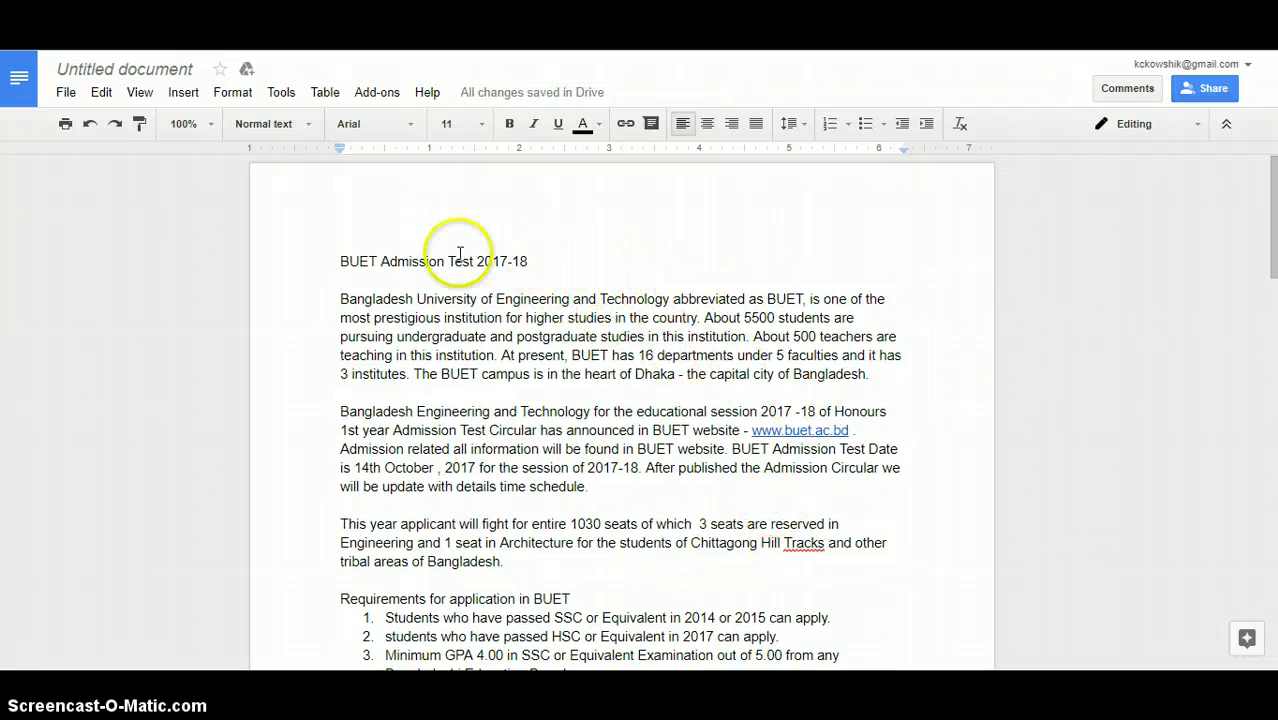
Step: Copy the heading "BUET Admission Test 2017-18" from the document into the title of the new WordPress post
triple_click(328, 254)
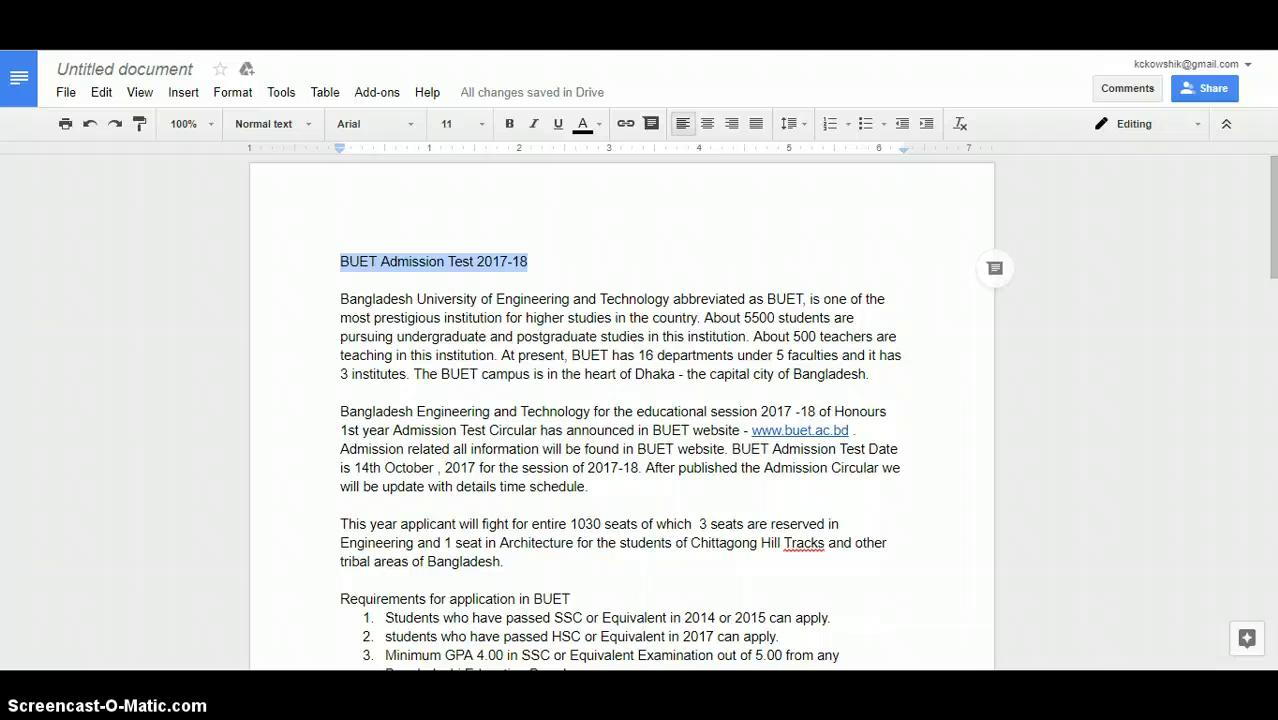
key("ctrl+Tab")
left_click(362, 151)
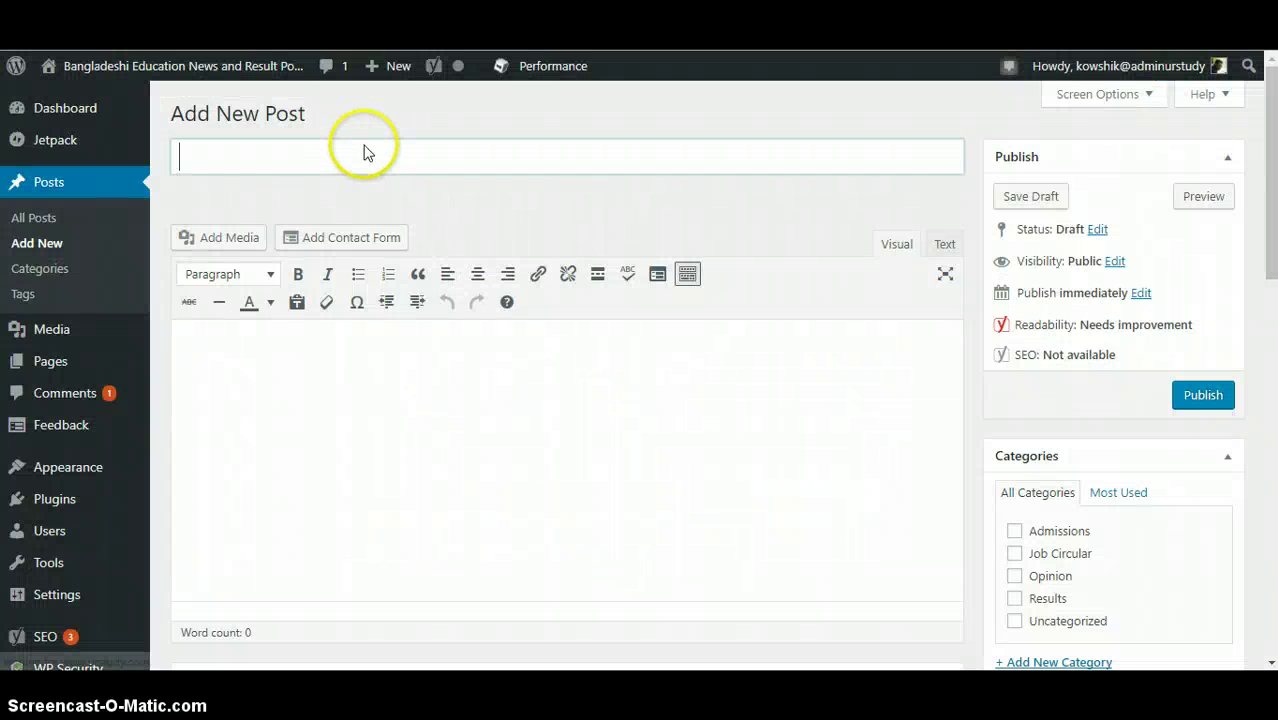
type("BUET Admission Test 2017-18")
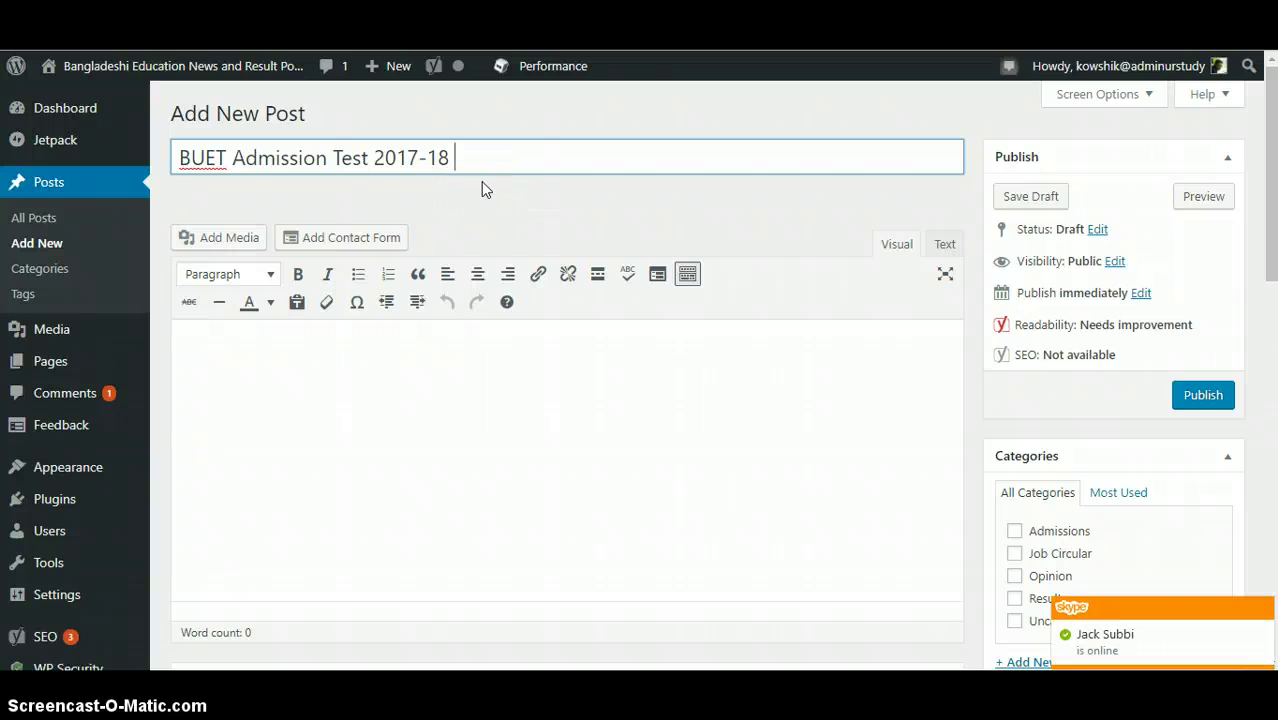
Step: Extend the post title with "Notice Circular and Result" after "BUET Admission Test 2017-18"
type("Notice Ciruclar")
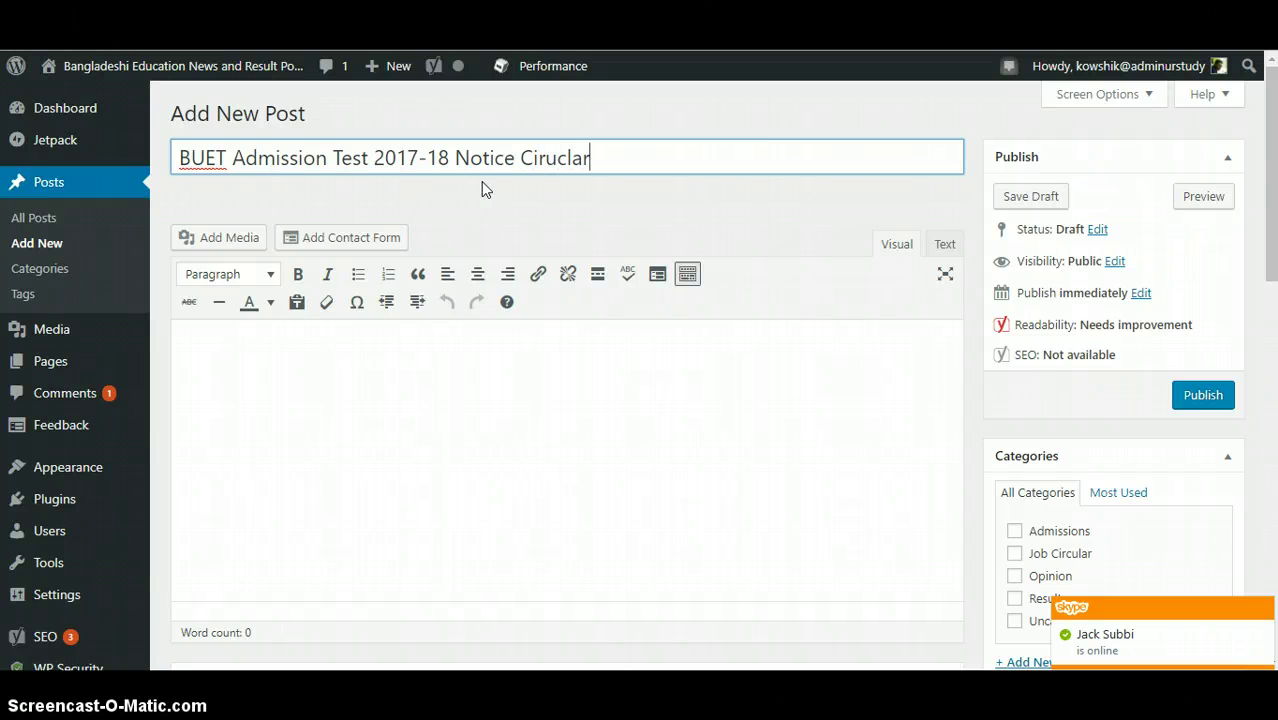
key("BackSpace")
key("BackSpace")
key("BackSpace")
key("BackSpace")
key("BackSpace")
type("cular and ")
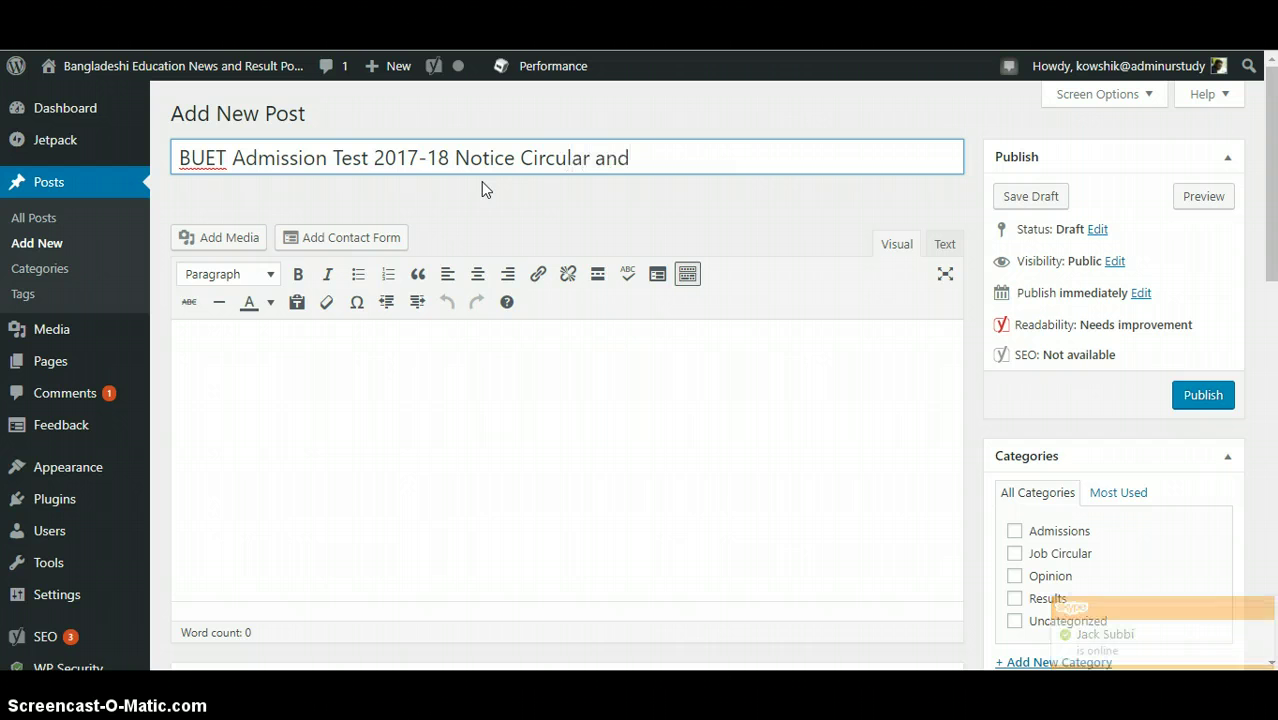
type("Result")
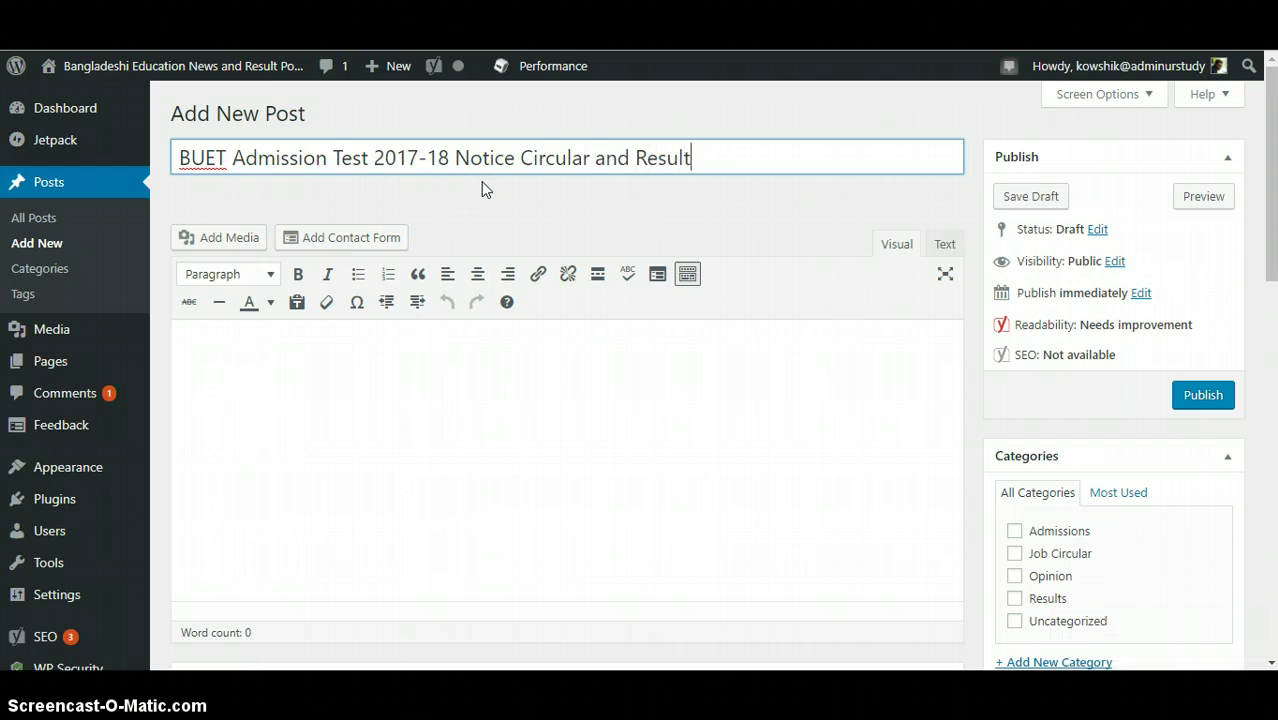
left_click(531, 383)
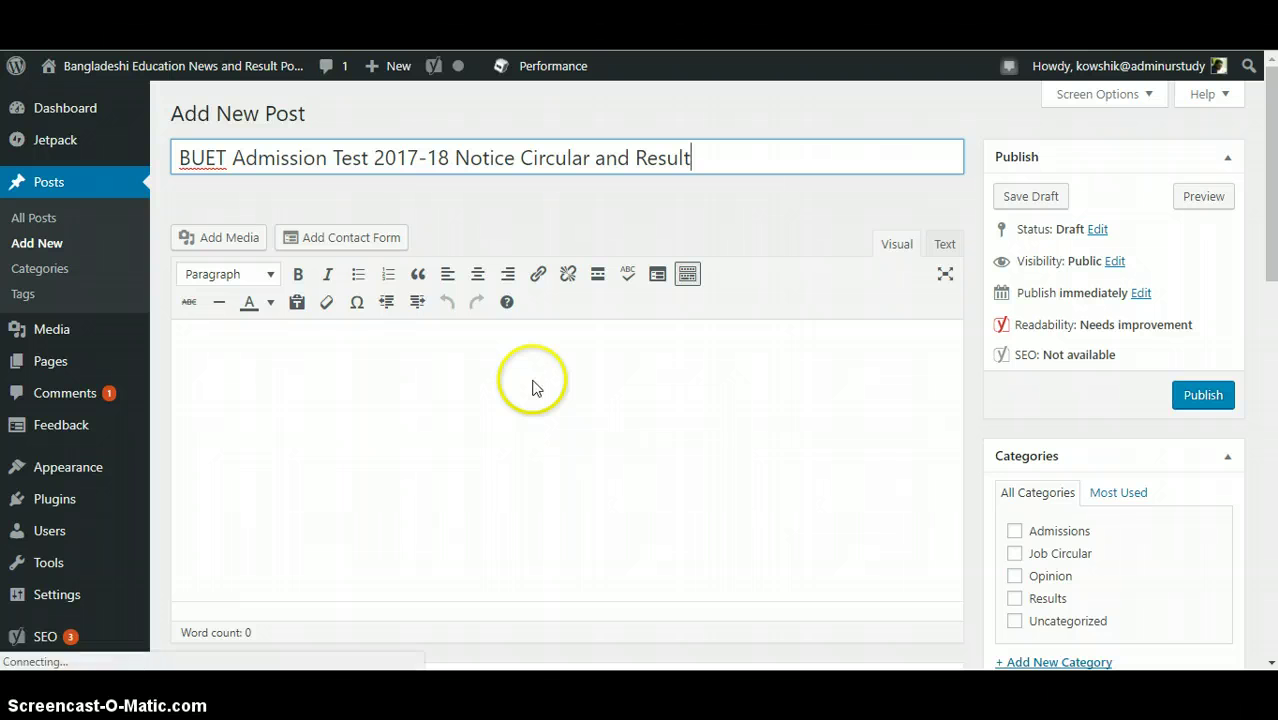
Step: Copy the Google Docs text from below the heading through the contact details and paste it into the WordPress post's content
key("alt+Tab")
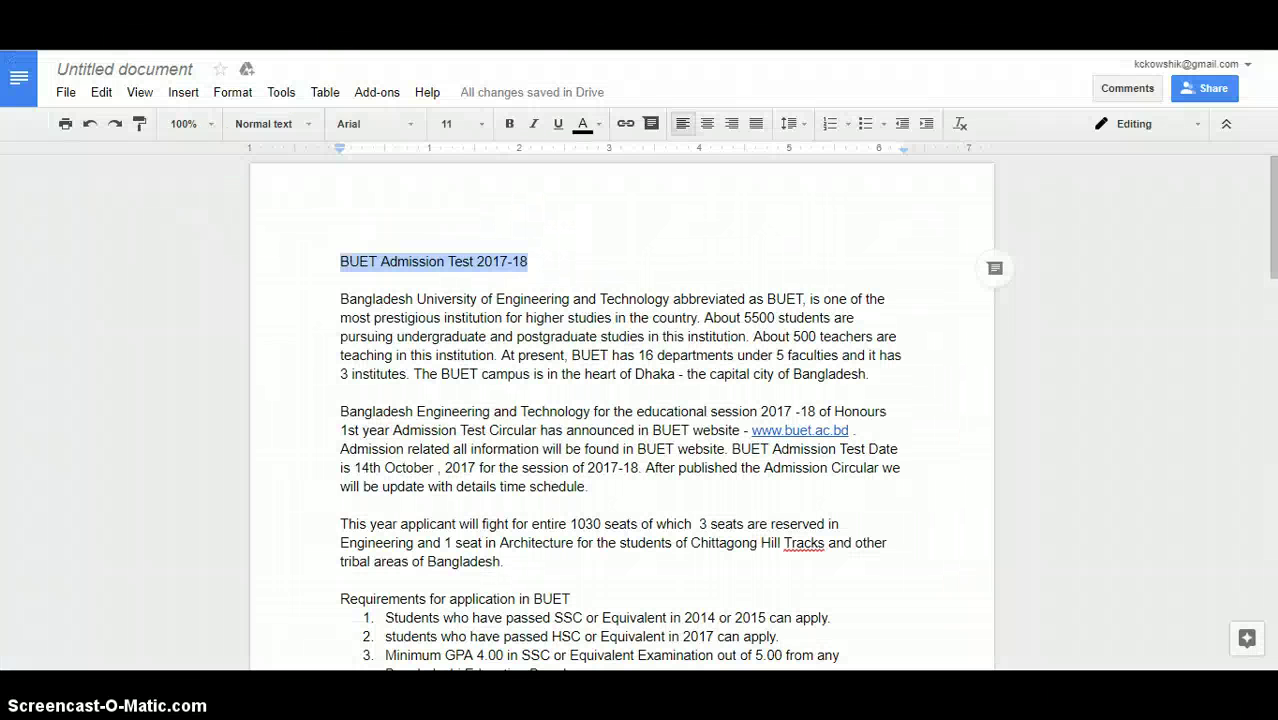
left_click(338, 298)
left_click_drag(338, 298, 593, 271)
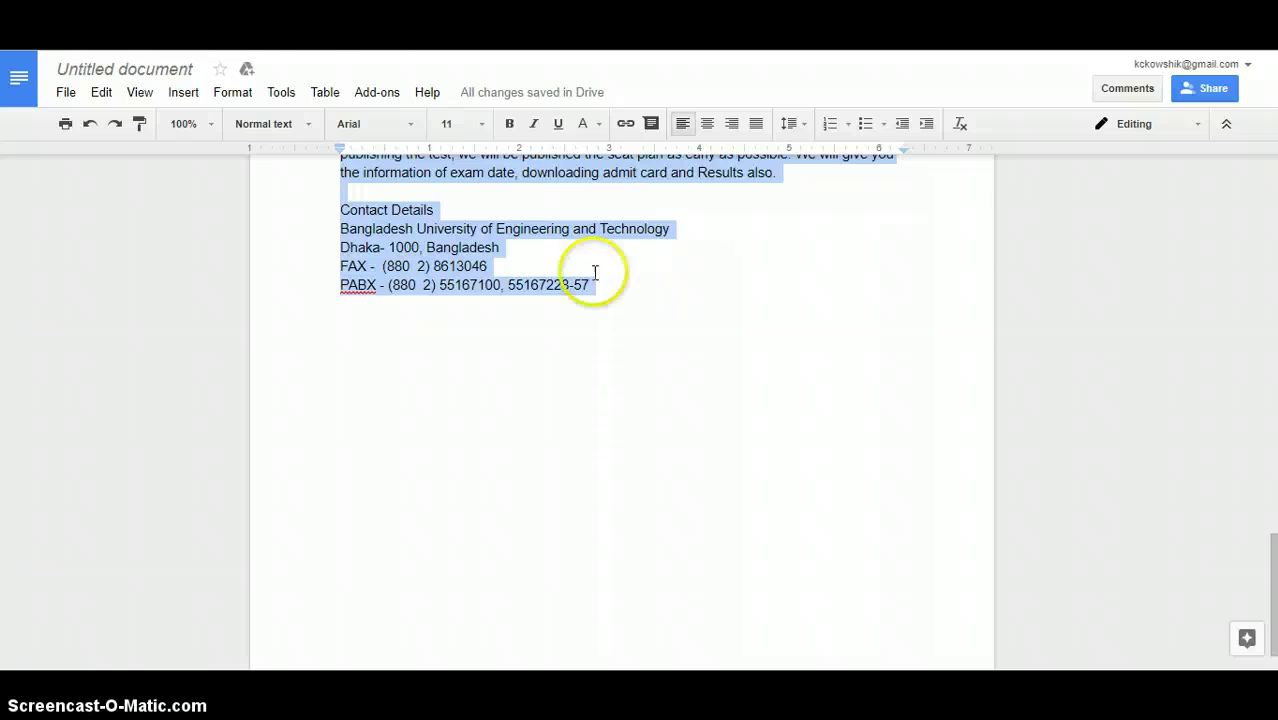
left_click(439, 73)
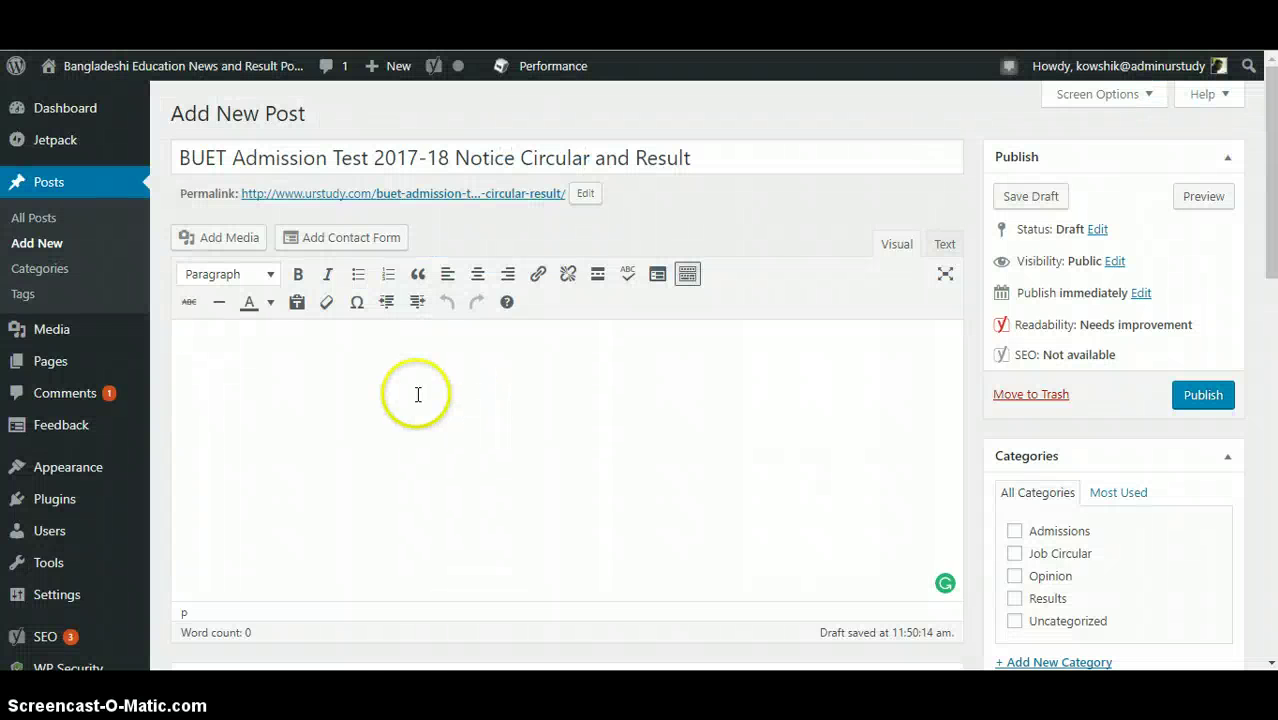
left_click(418, 394)
key("ctrl+v")
scroll(417, 394, "up", 10)
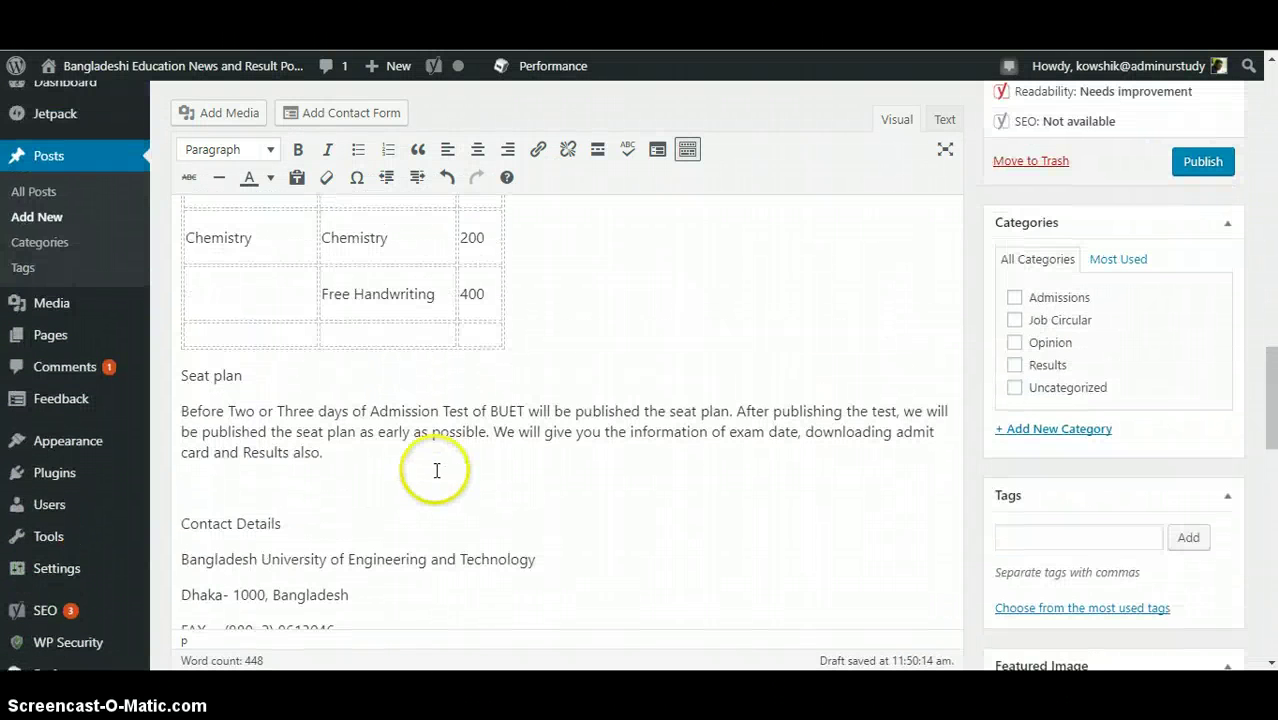
scroll(536, 437, "up", 10)
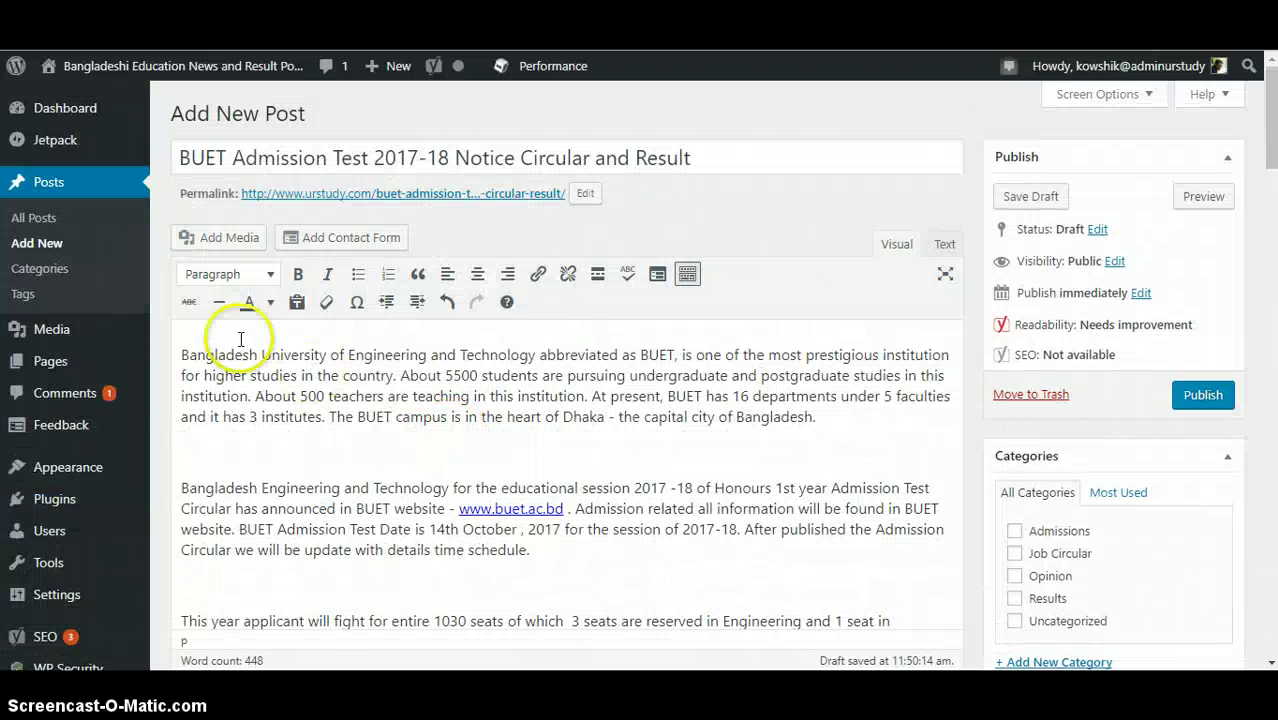
Step: Insert two blank lines above the first paragraph of the post and place the cursor in the empty space there
left_click(178, 352)
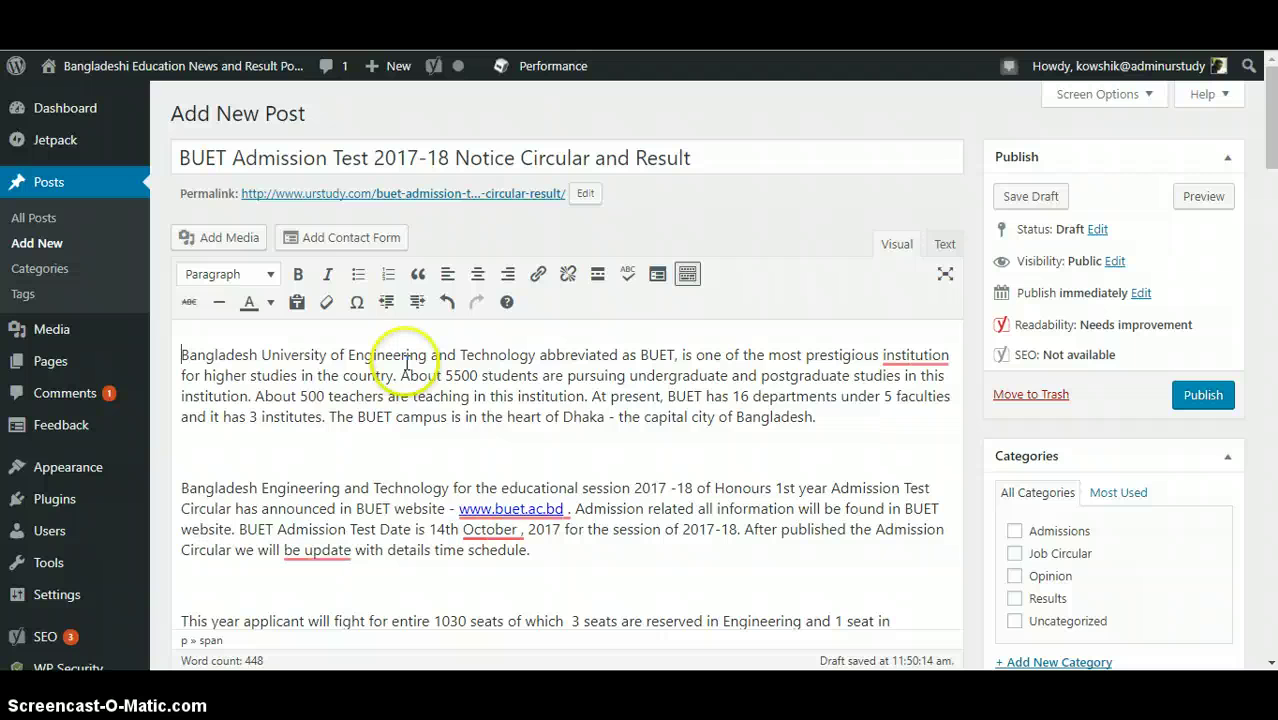
type("\\")
key("BackSpace")
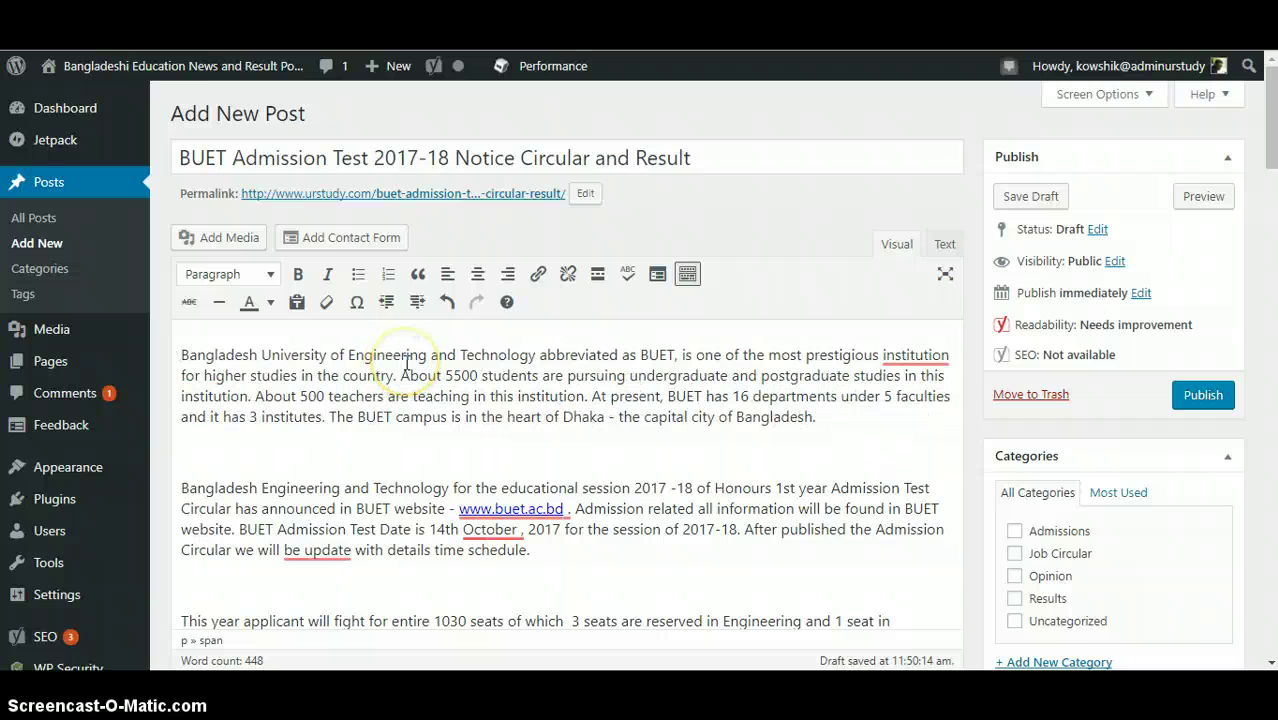
key("Return")
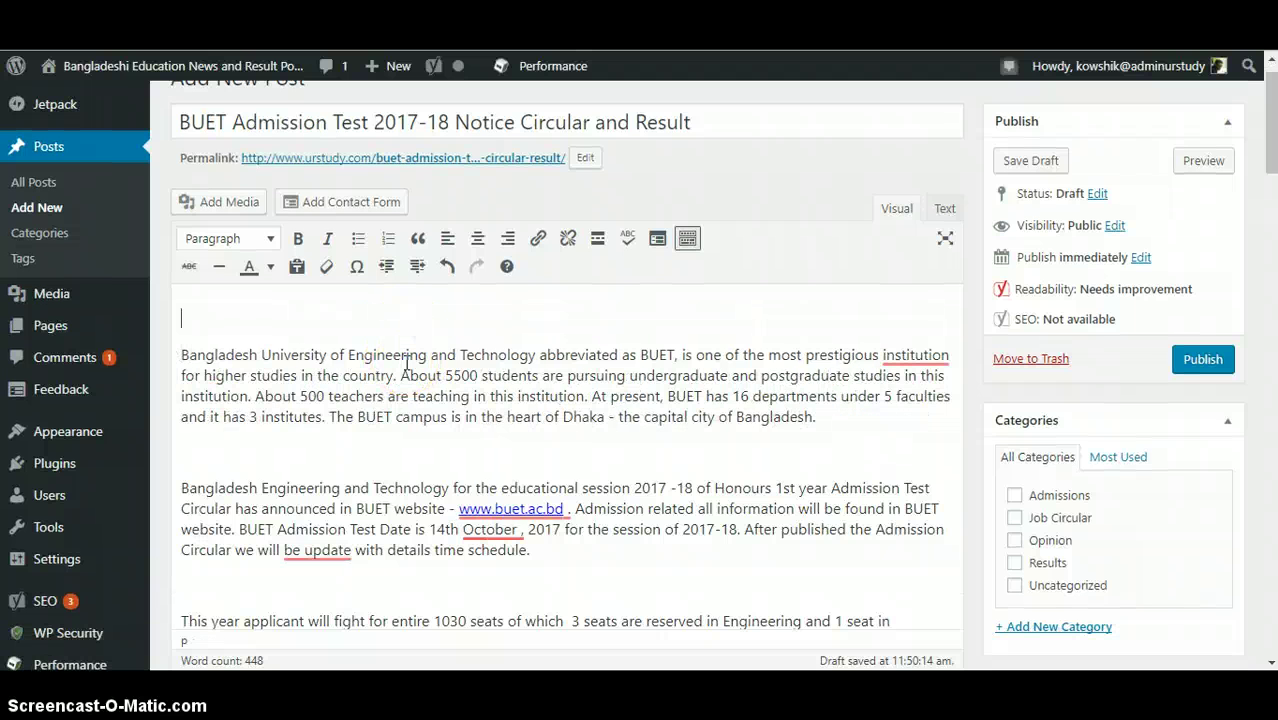
key("Return")
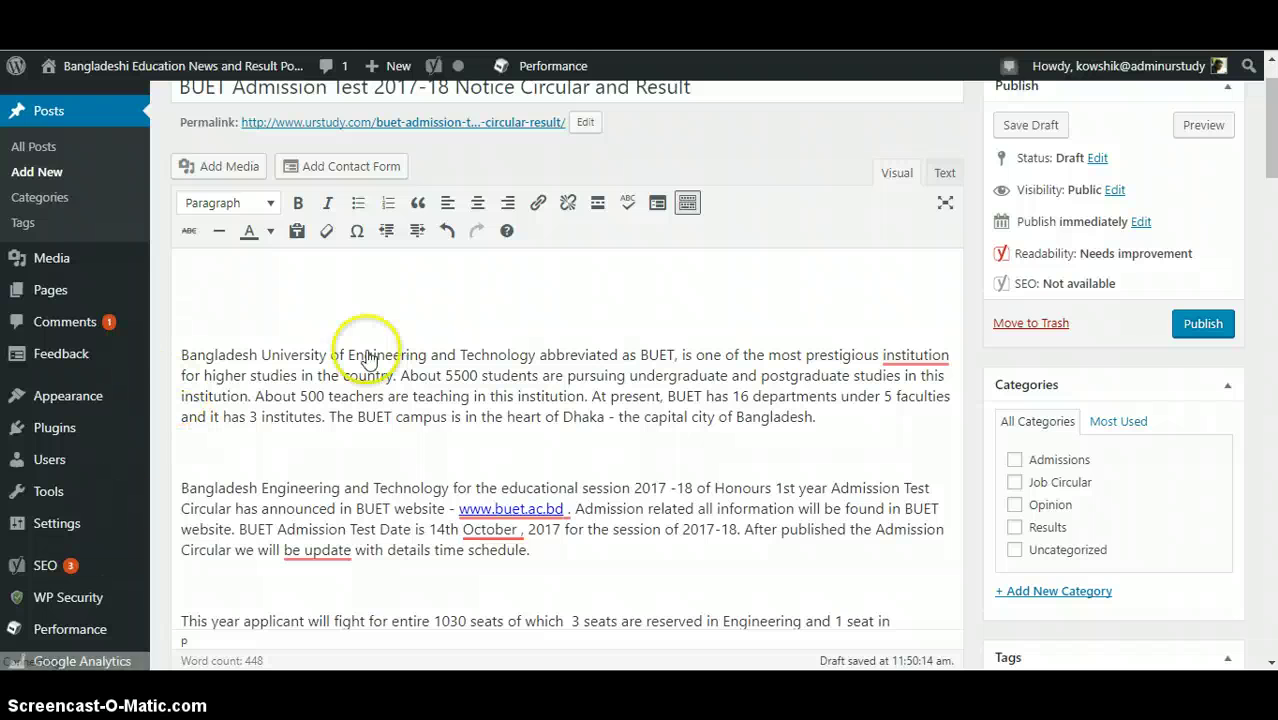
left_click(216, 283)
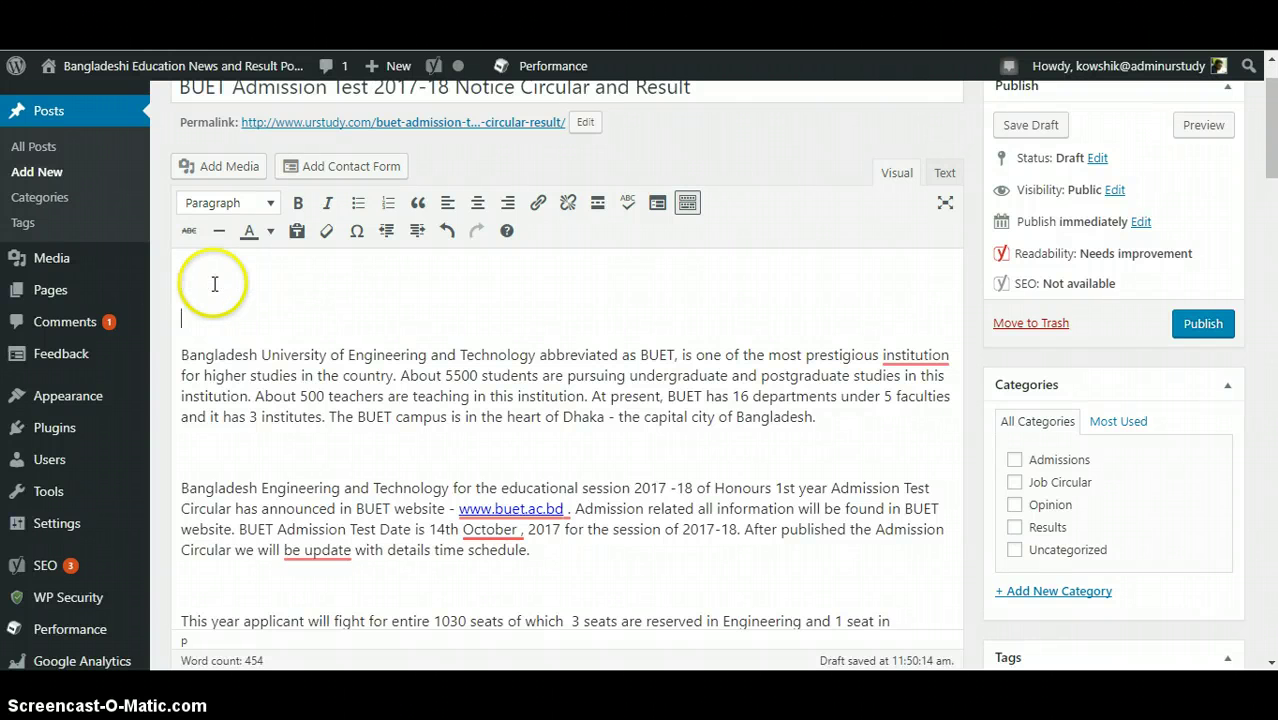
Step: Remove the blank lines above the first paragraph of the post
key("BackSpace")
key("BackSpace")
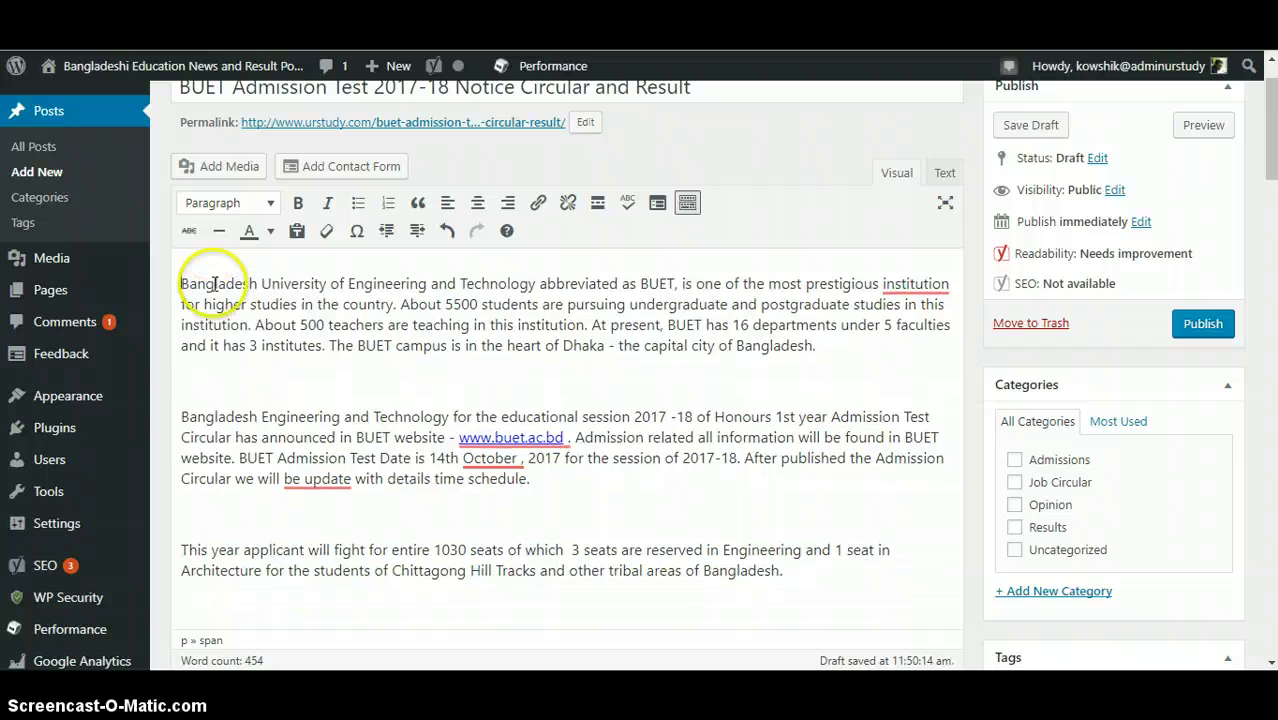
scroll(600, 470, "up", 1)
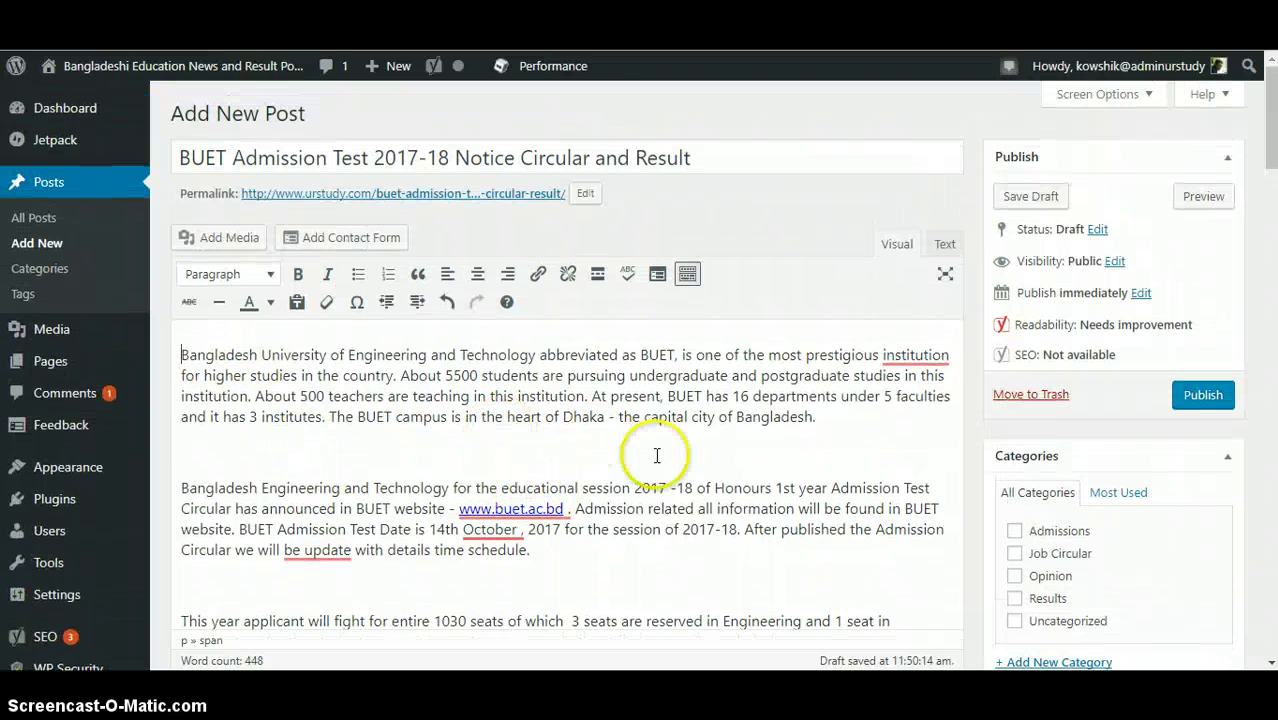
Step: Accept the suggested corrections "institutions", "October," and "be updated" in the first two paragraphs of the post
right_click(930, 358)
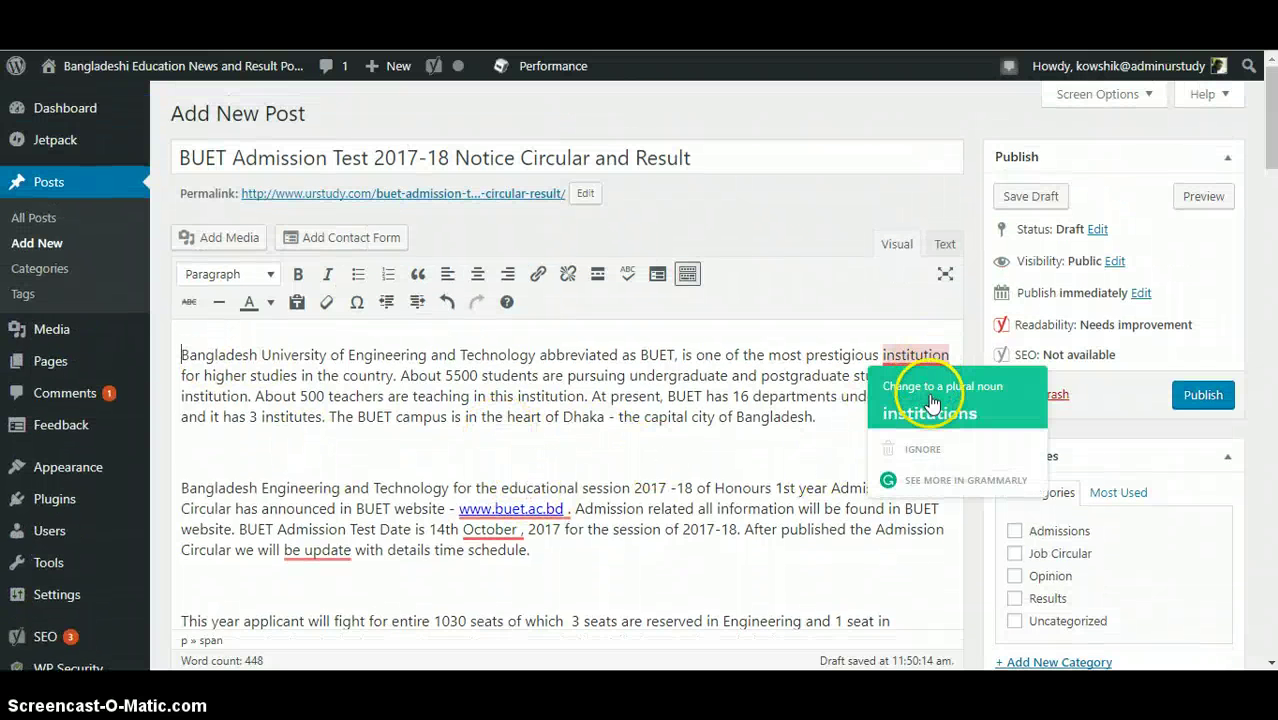
left_click(930, 408)
scroll(300, 470, "down", 1)
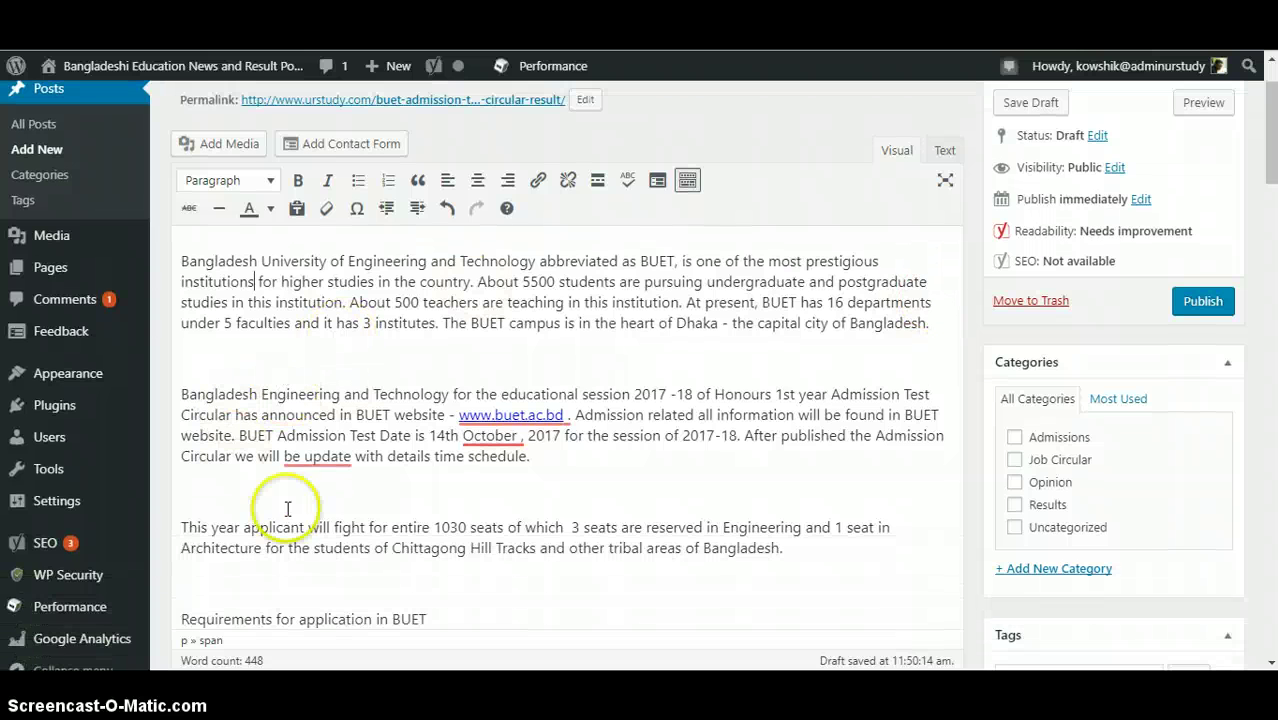
mouse_move(490, 437)
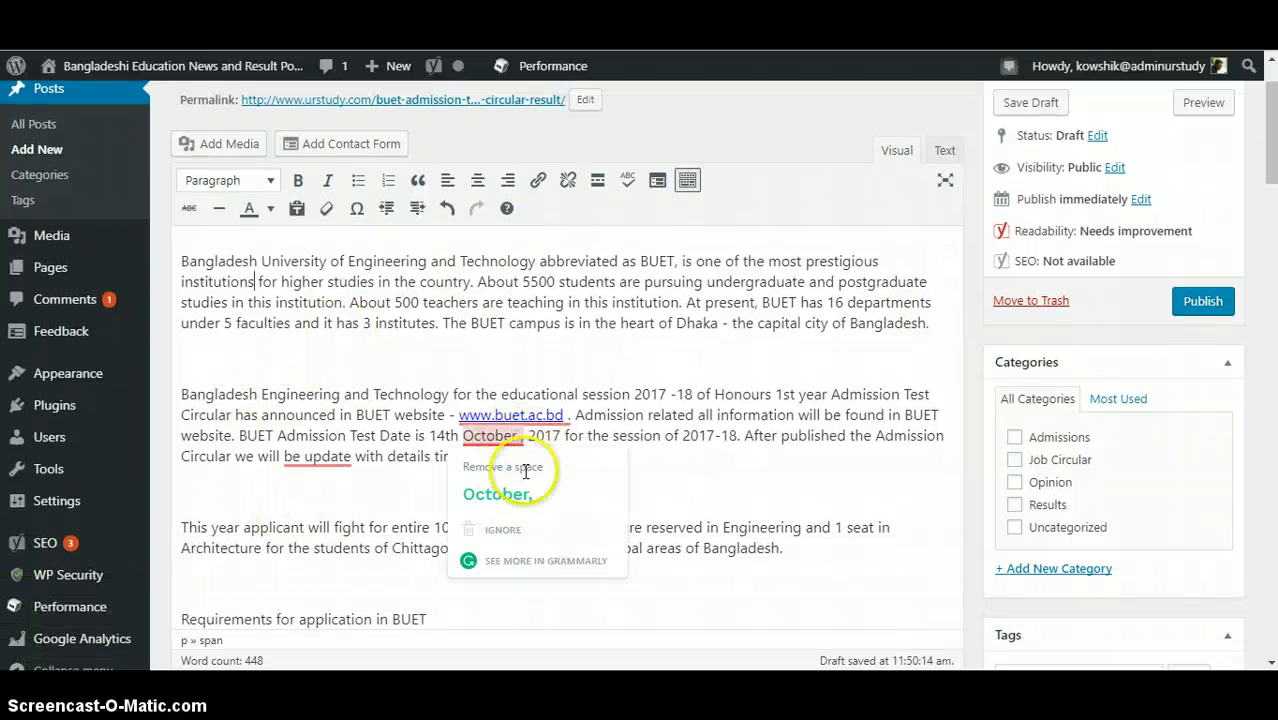
left_click(525, 497)
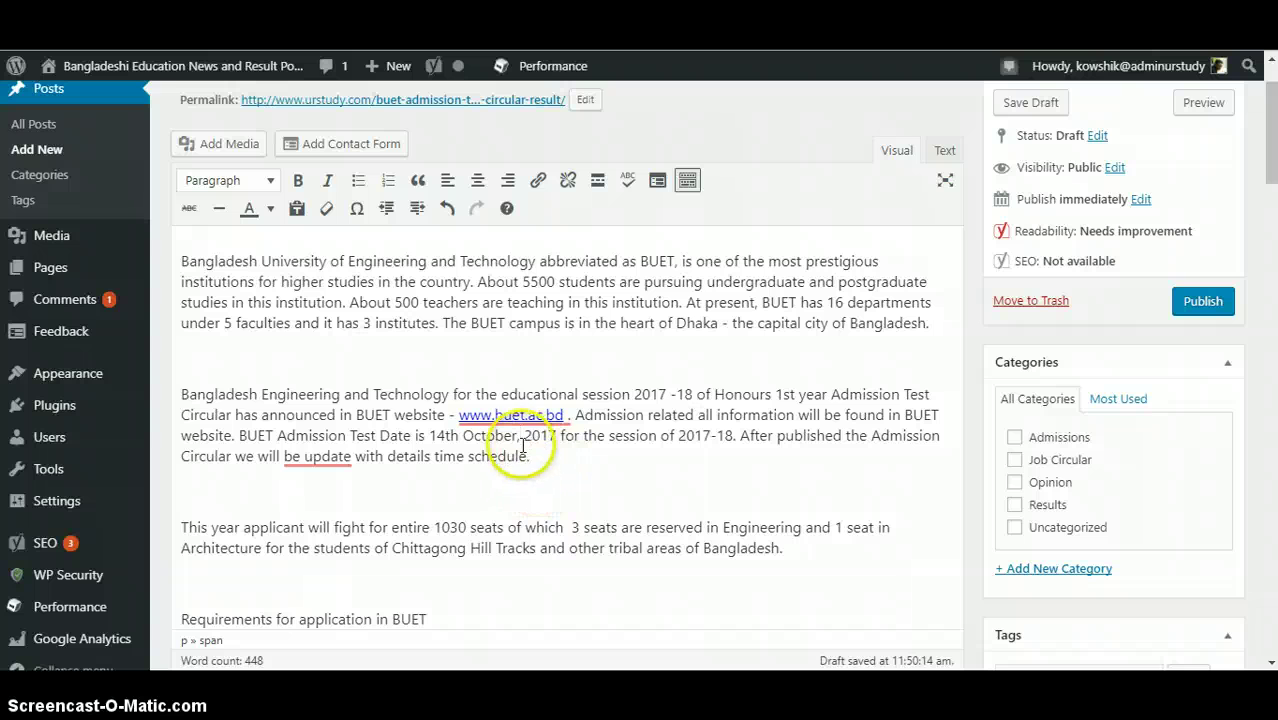
mouse_move(308, 457)
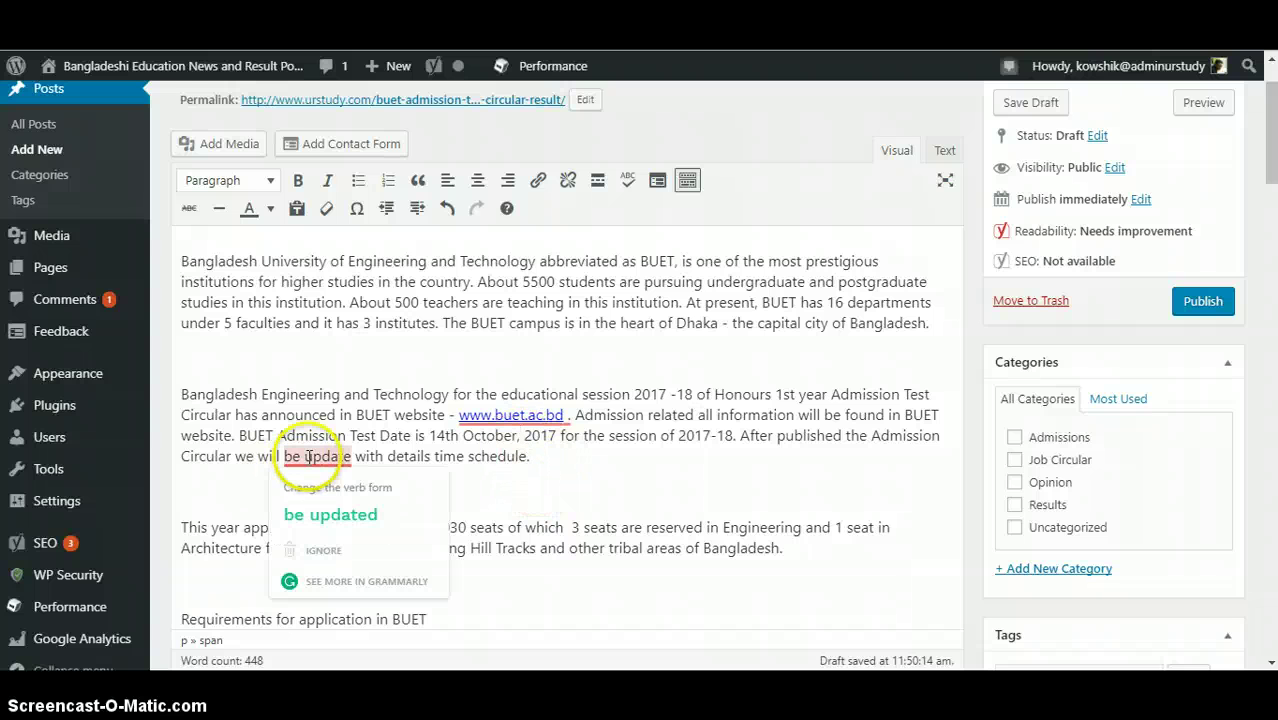
left_click(331, 514)
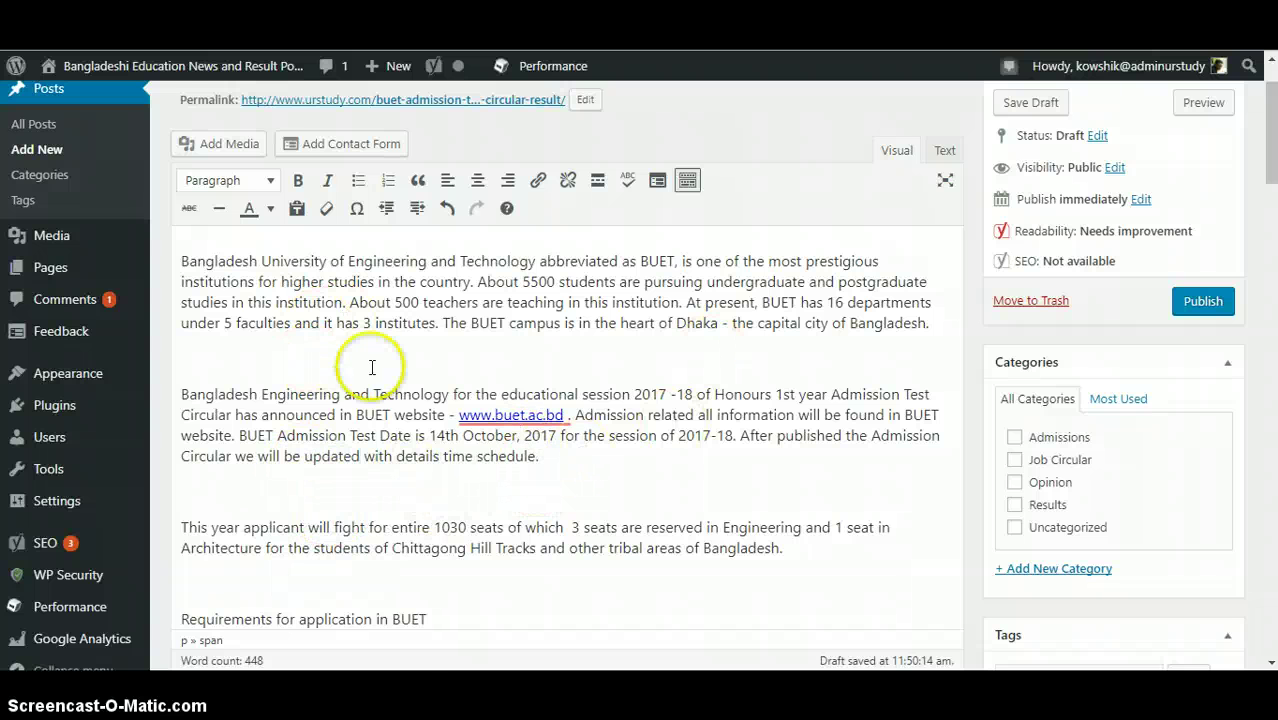
left_click(455, 414)
Step: Accept the suggested spacing corrections "Physics," in the sixth requirement and "apply?" in the "How to apply" line
scroll(600, 420, "down", 5)
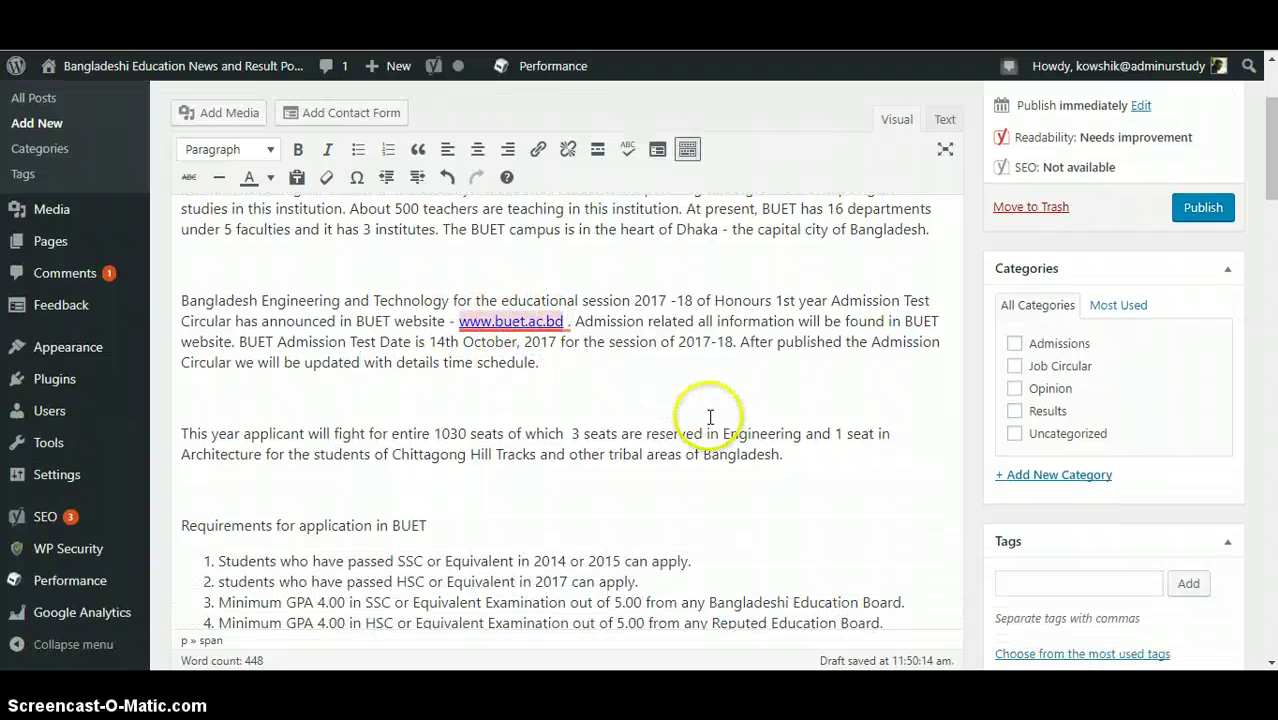
mouse_move(513, 402)
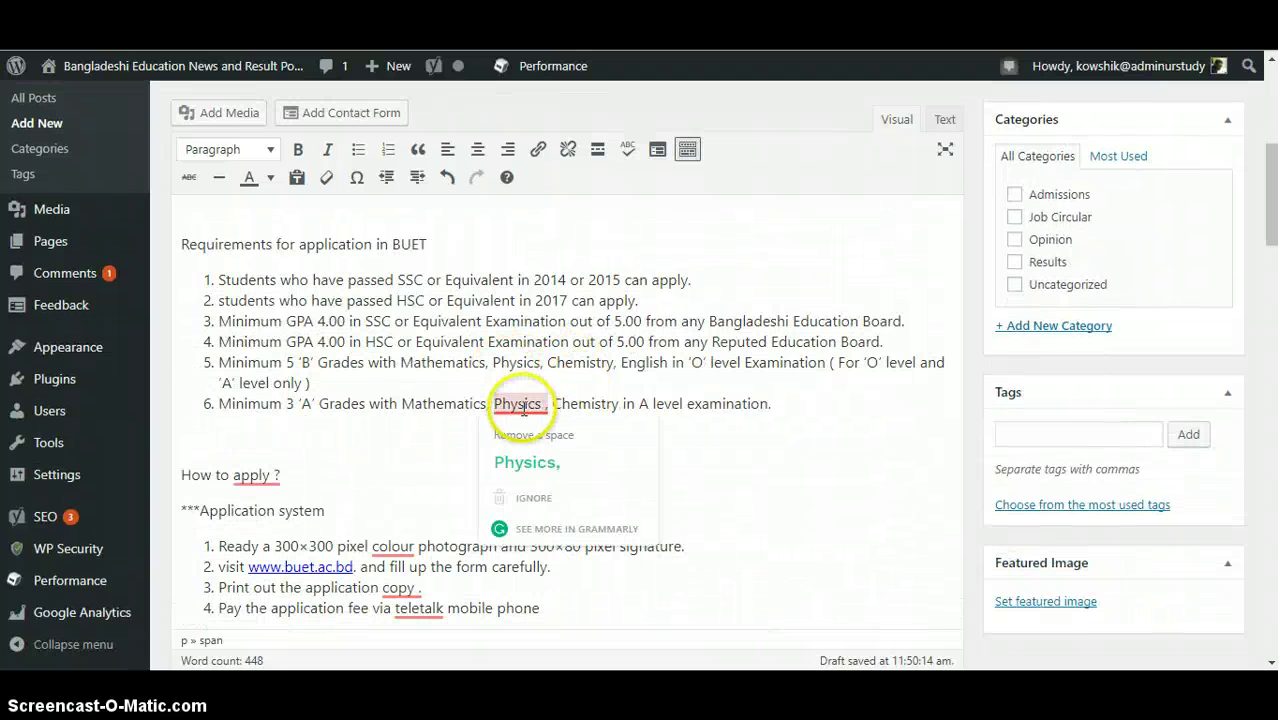
left_click(540, 464)
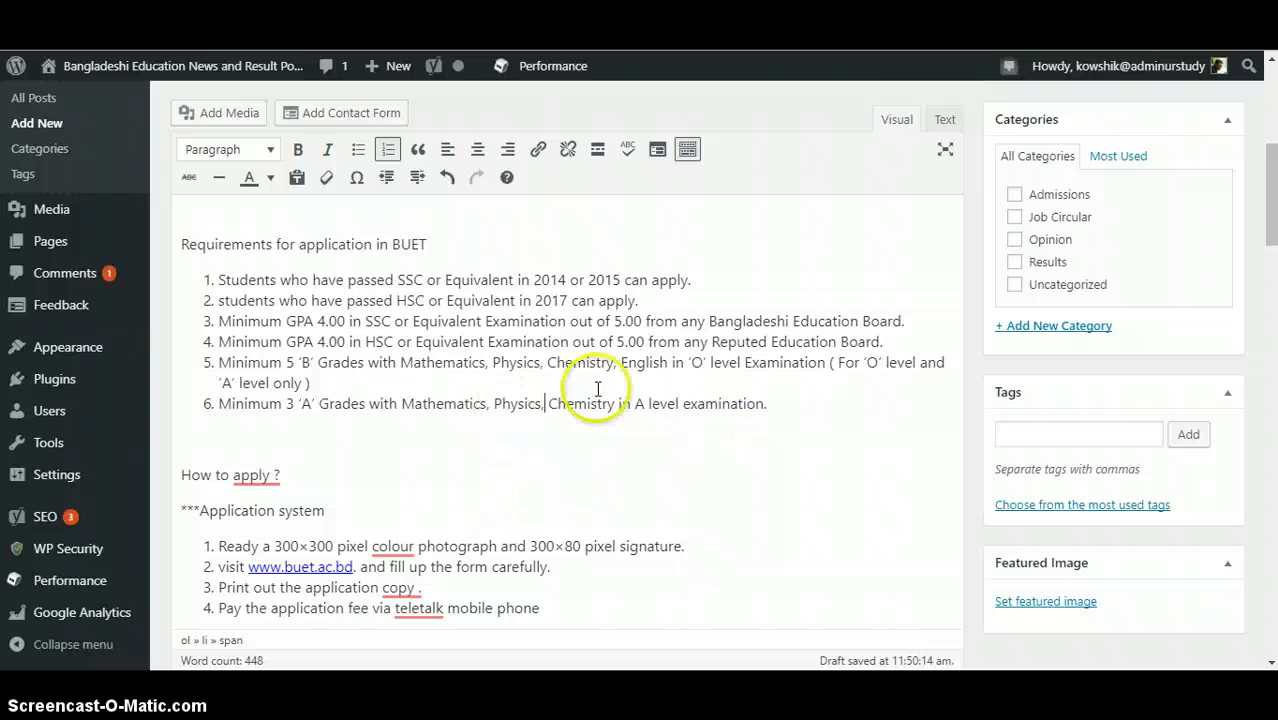
scroll(513, 436, "down", 1)
mouse_move(255, 380)
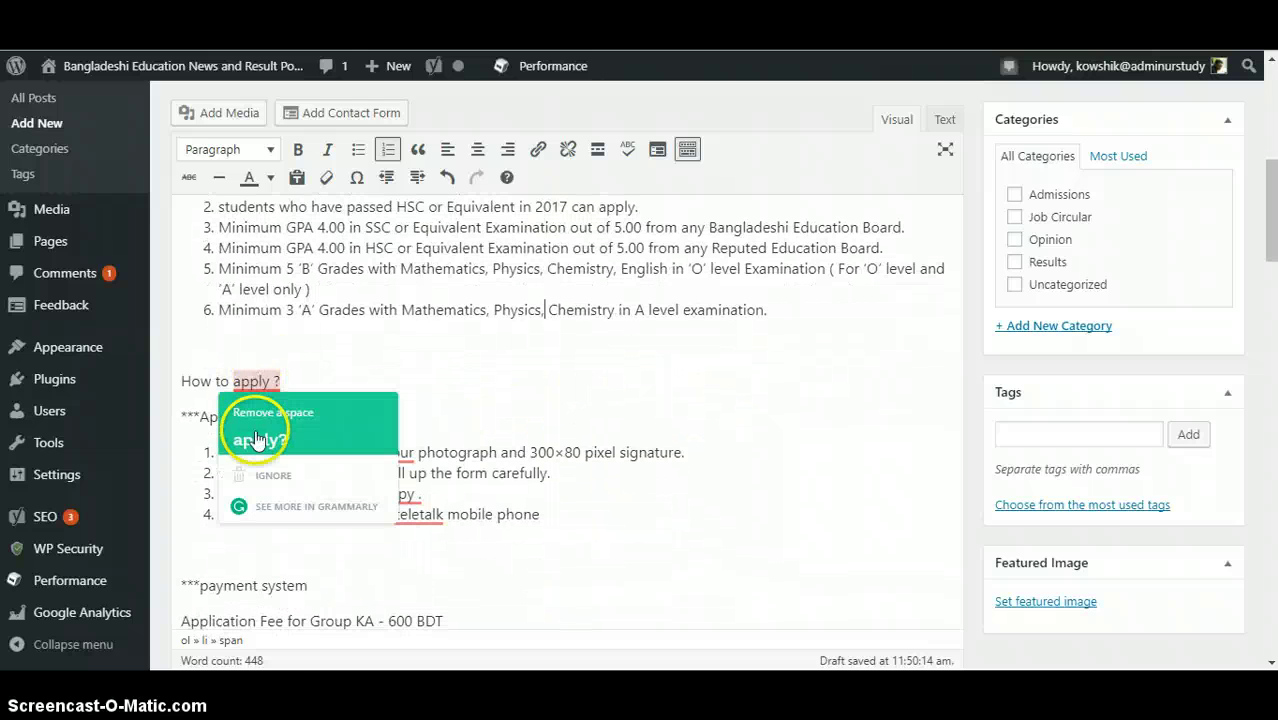
left_click(262, 415)
Step: Change "colour" to "color" and remove the space before the period after "copy" in the Application system list
mouse_move(410, 452)
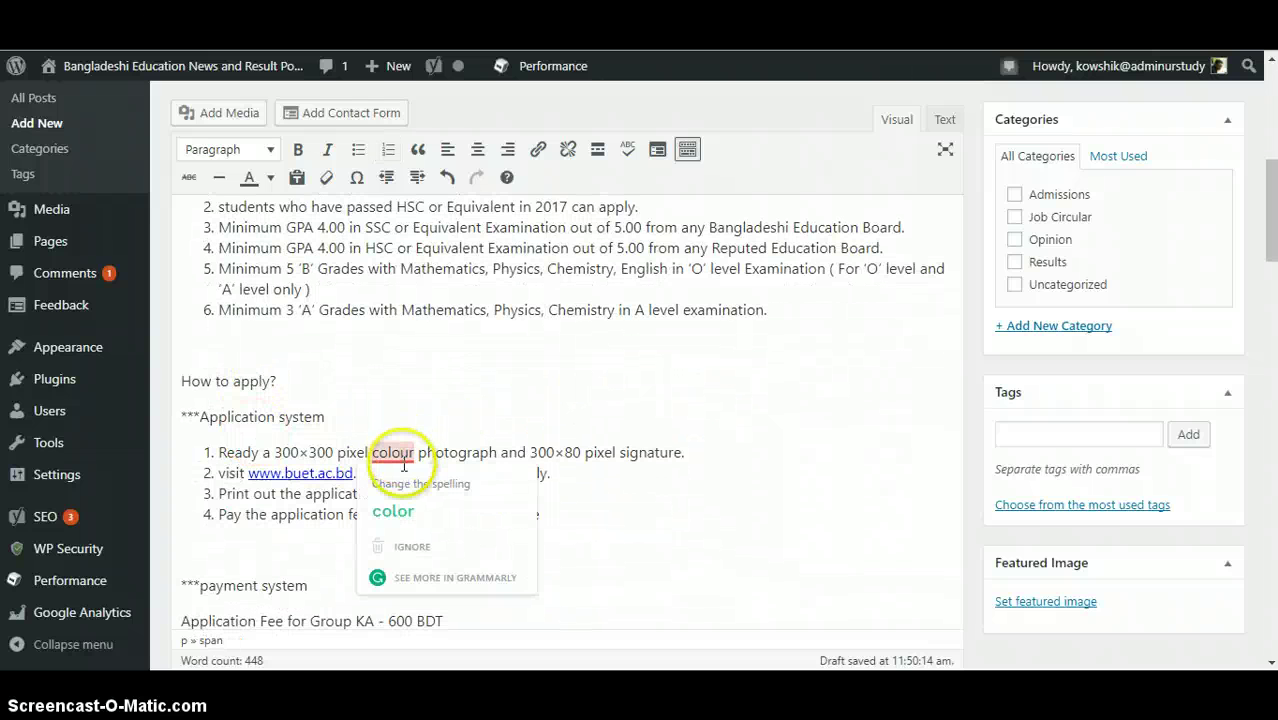
left_click(407, 508)
mouse_move(412, 512)
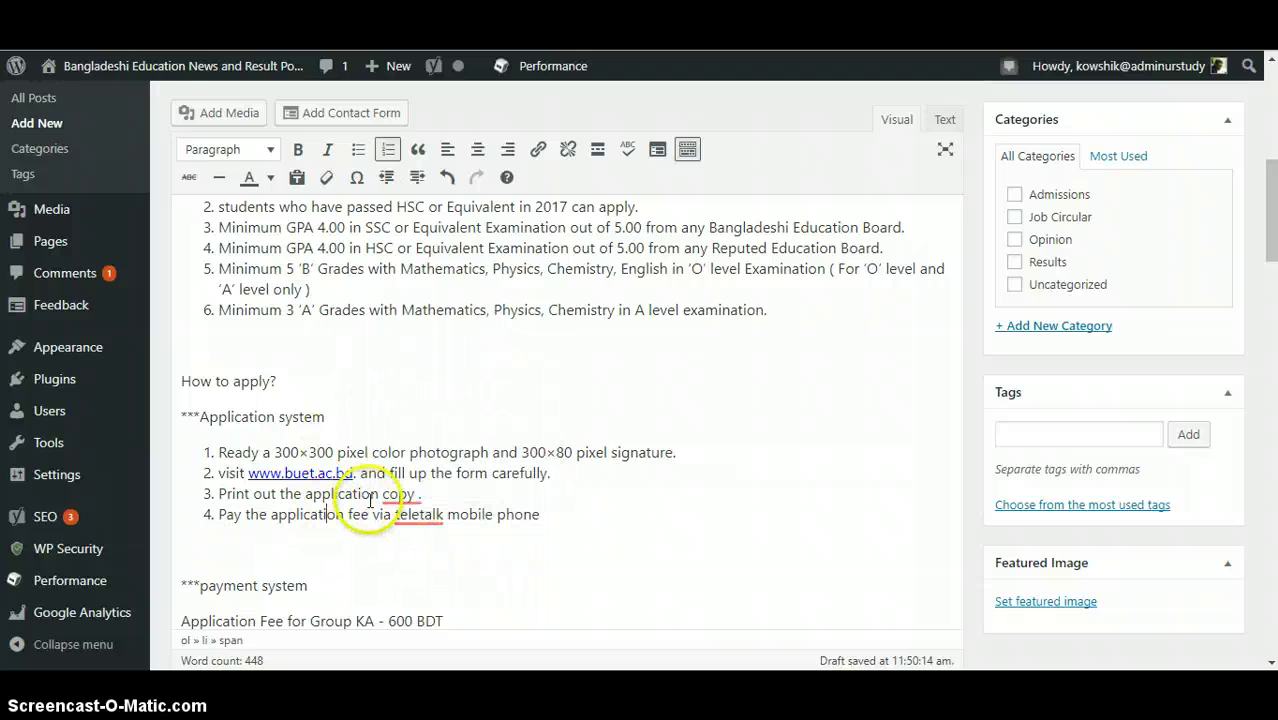
Step: Accept the suggested corrections "SMS", "successfully," and "logging" in the payment system section
scroll(514, 538, "down", 3)
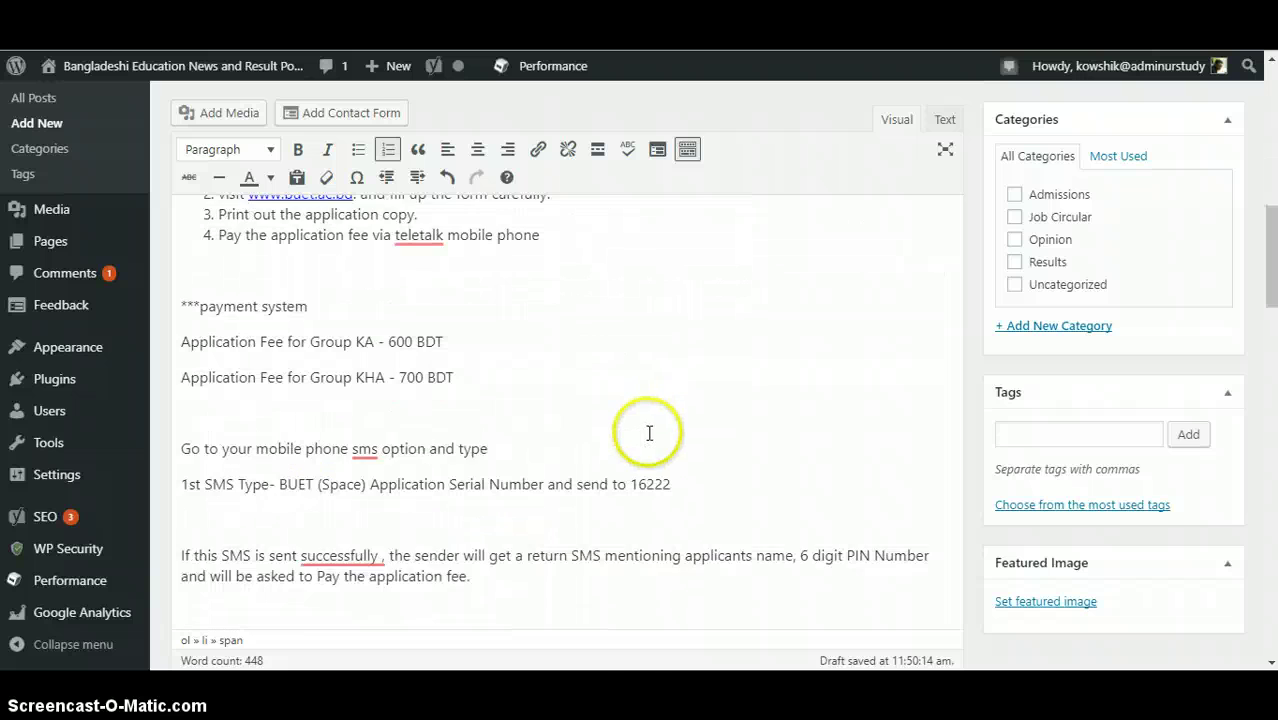
scroll(600, 410, "down", 1)
left_click(365, 352)
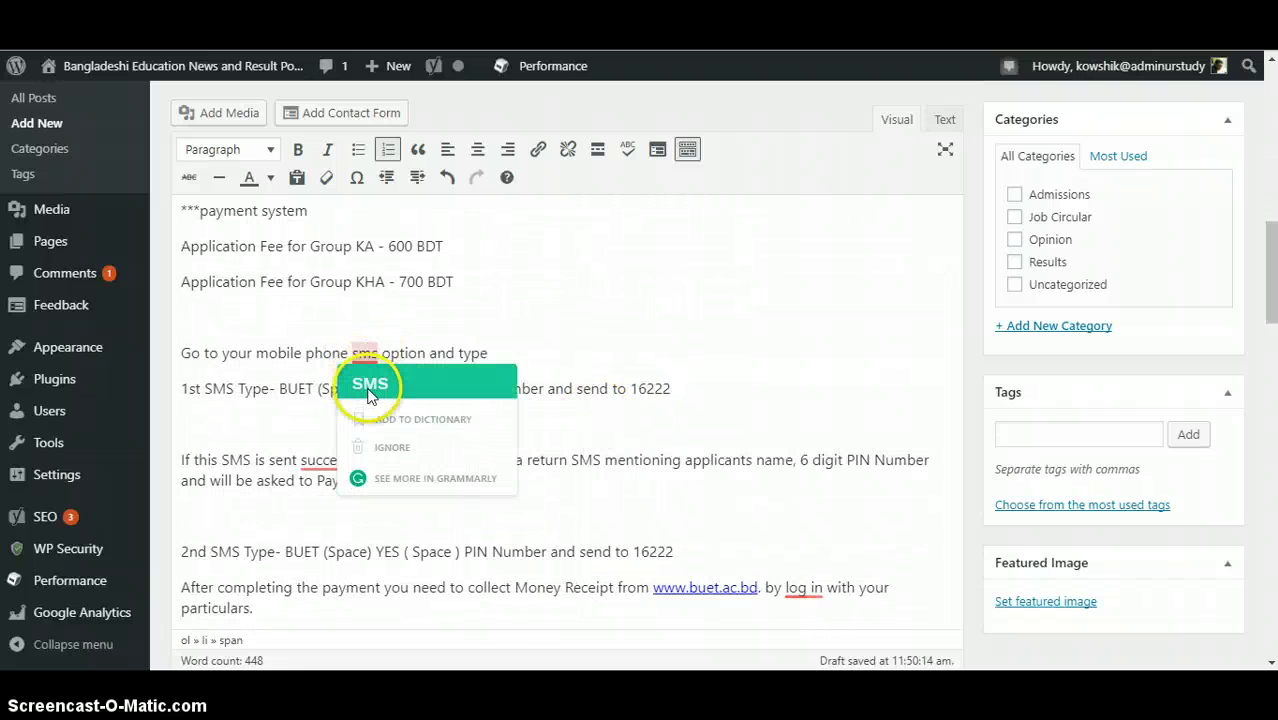
left_click(364, 386)
left_click(345, 460)
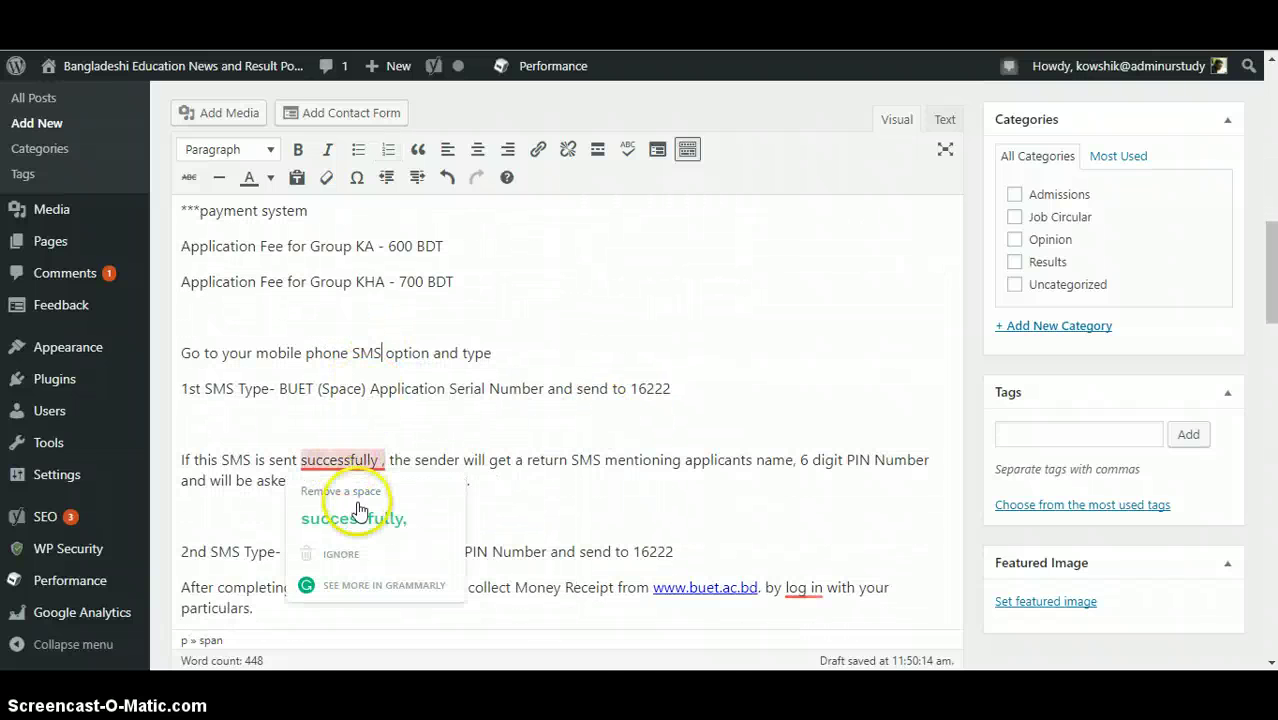
left_click(355, 500)
left_click(795, 588)
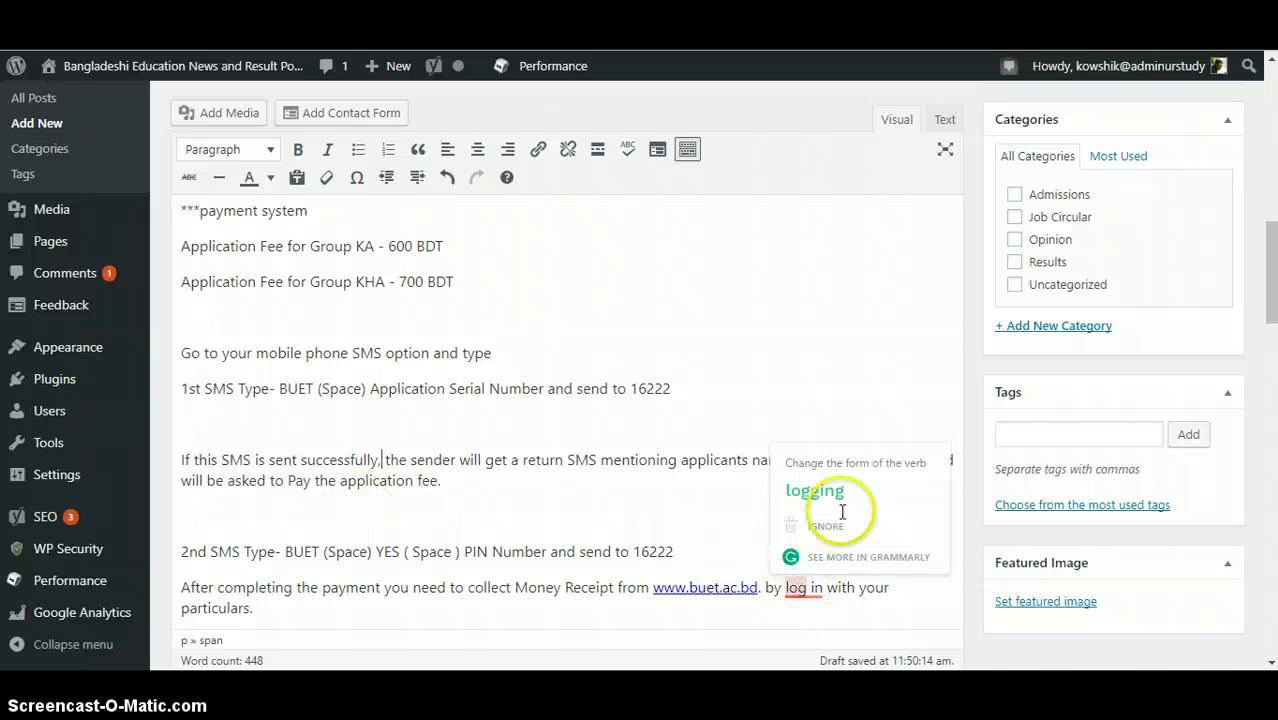
left_click(843, 495)
Step: Change "seat plan" to "seating plan" in both places in the paragraph under the Seat plan line
scroll(630, 395, "down", 6)
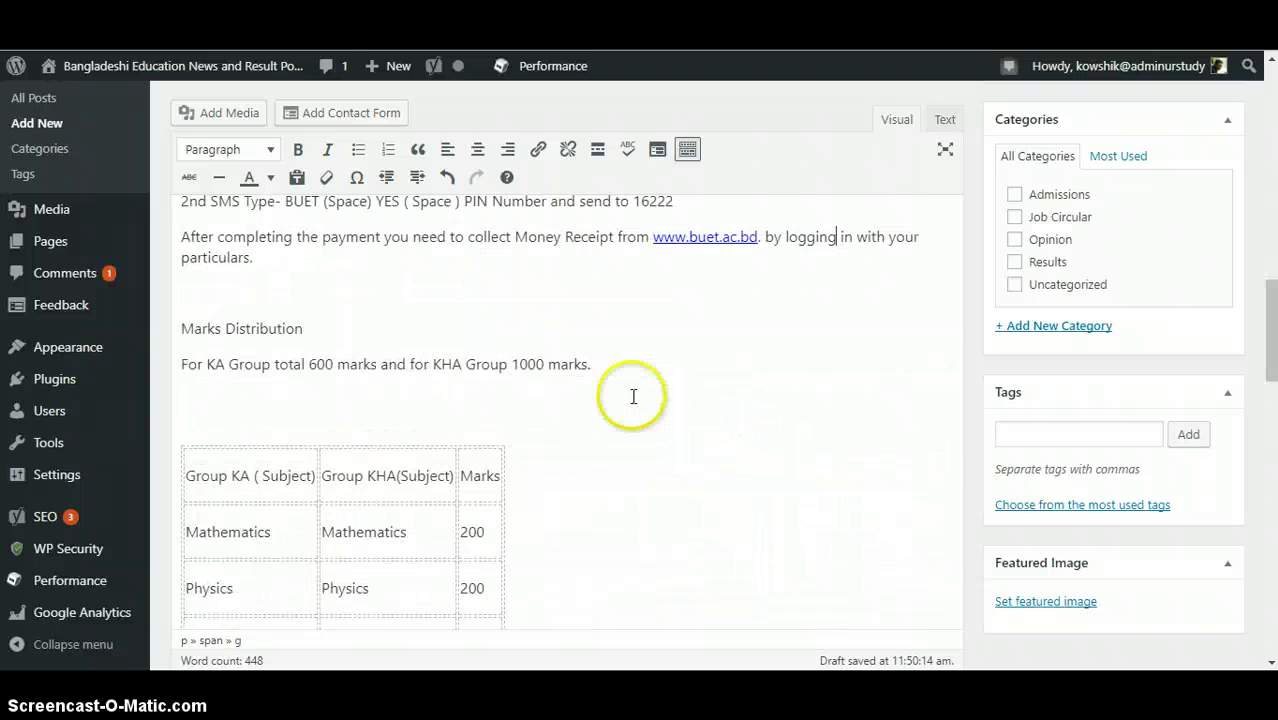
scroll(574, 375, "down", 2)
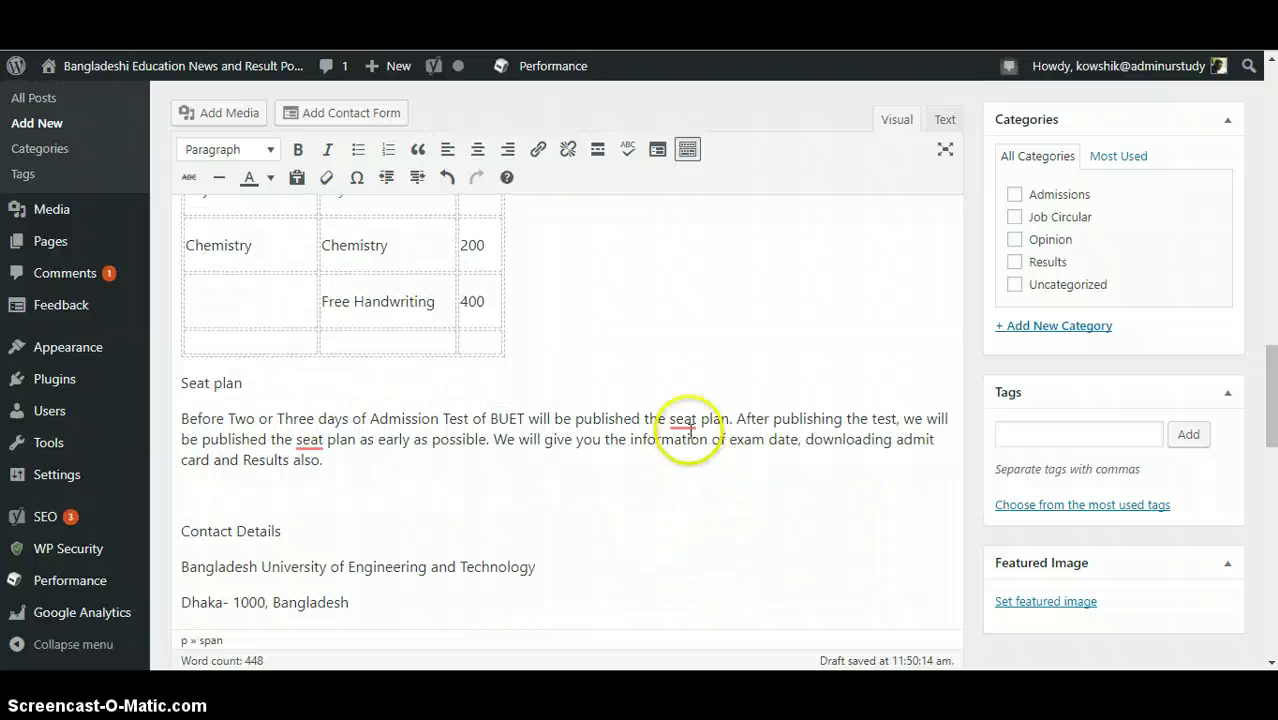
left_click(684, 422)
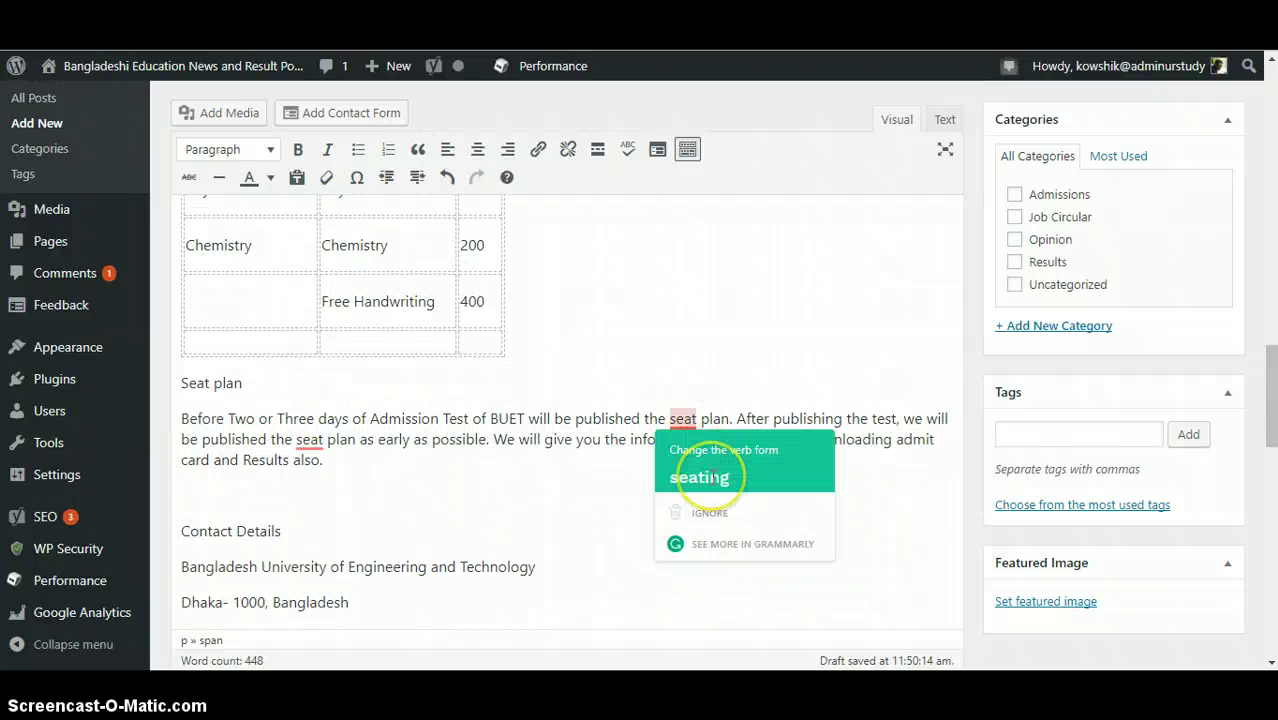
left_click(712, 478)
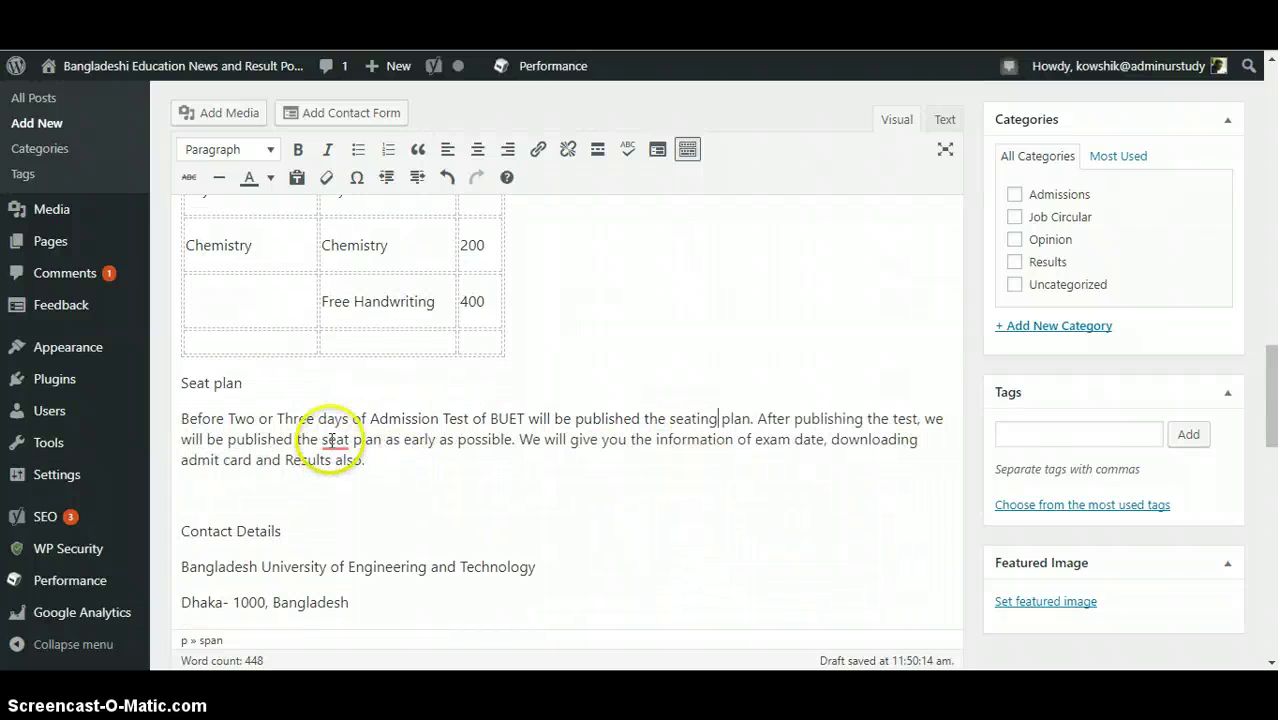
left_click(341, 441)
left_click(362, 495)
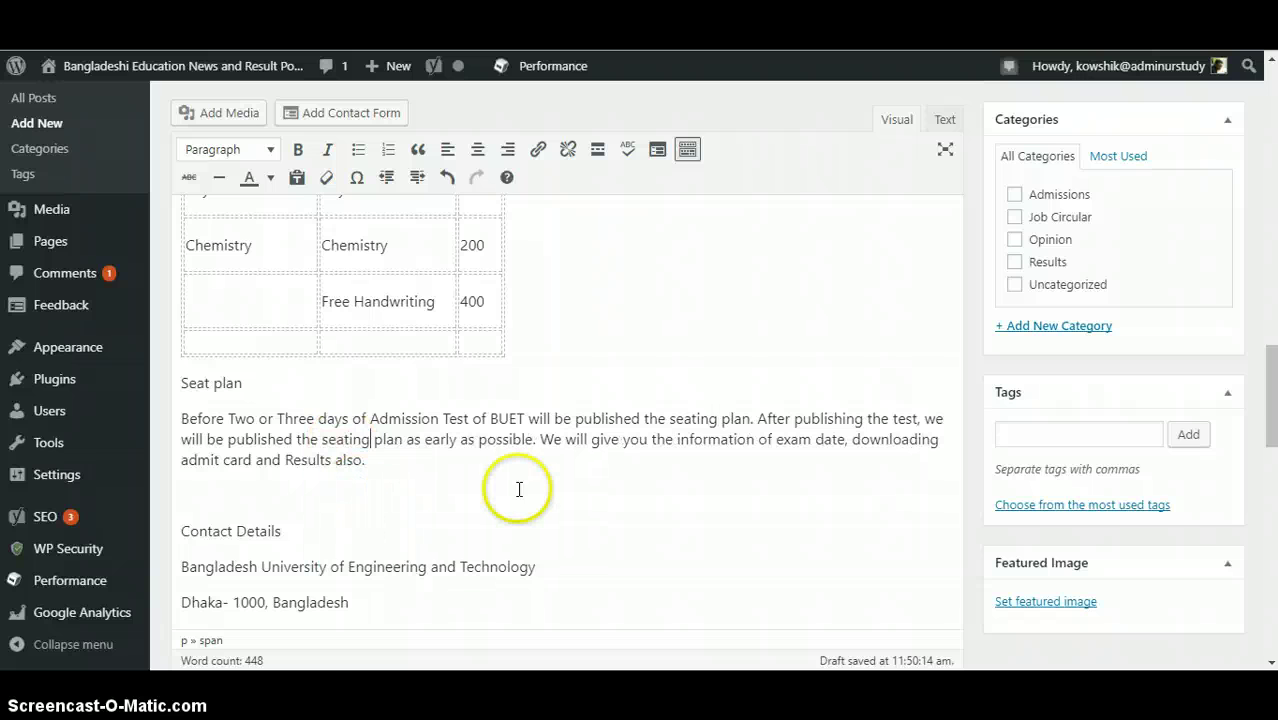
Step: Delete the blank line between the first and second paragraphs of the post
scroll(525, 486, "up", 15)
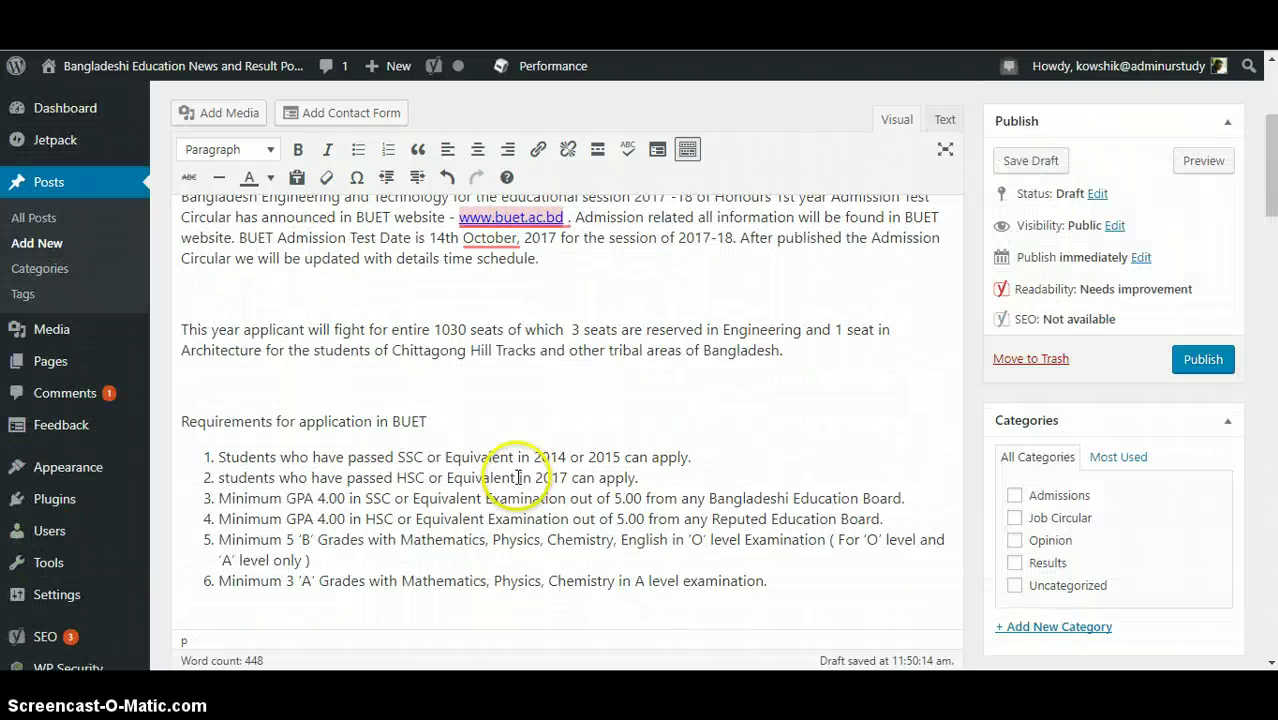
scroll(673, 453, "up", 1)
left_click(408, 451)
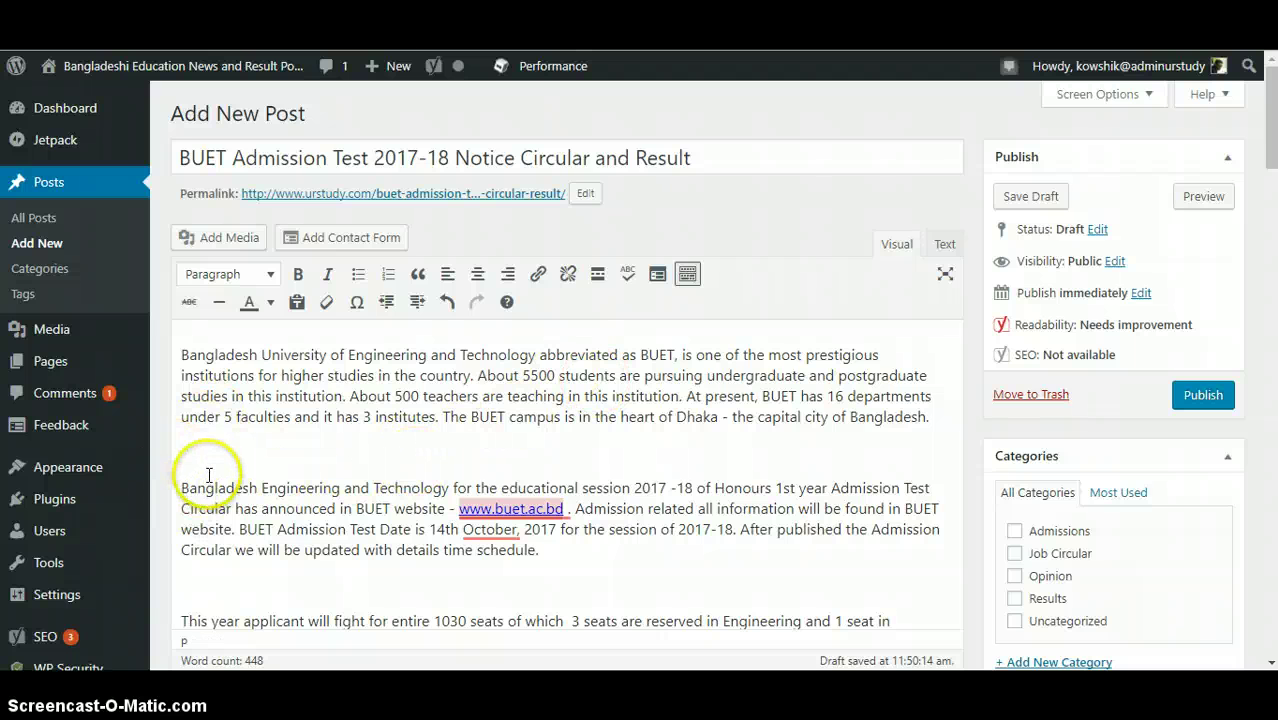
key("BackSpace")
Step: Remove the comma after "October" and delete the blank lines before and after the paragraph beginning "This year applicant"
scroll(778, 390, "down", 2)
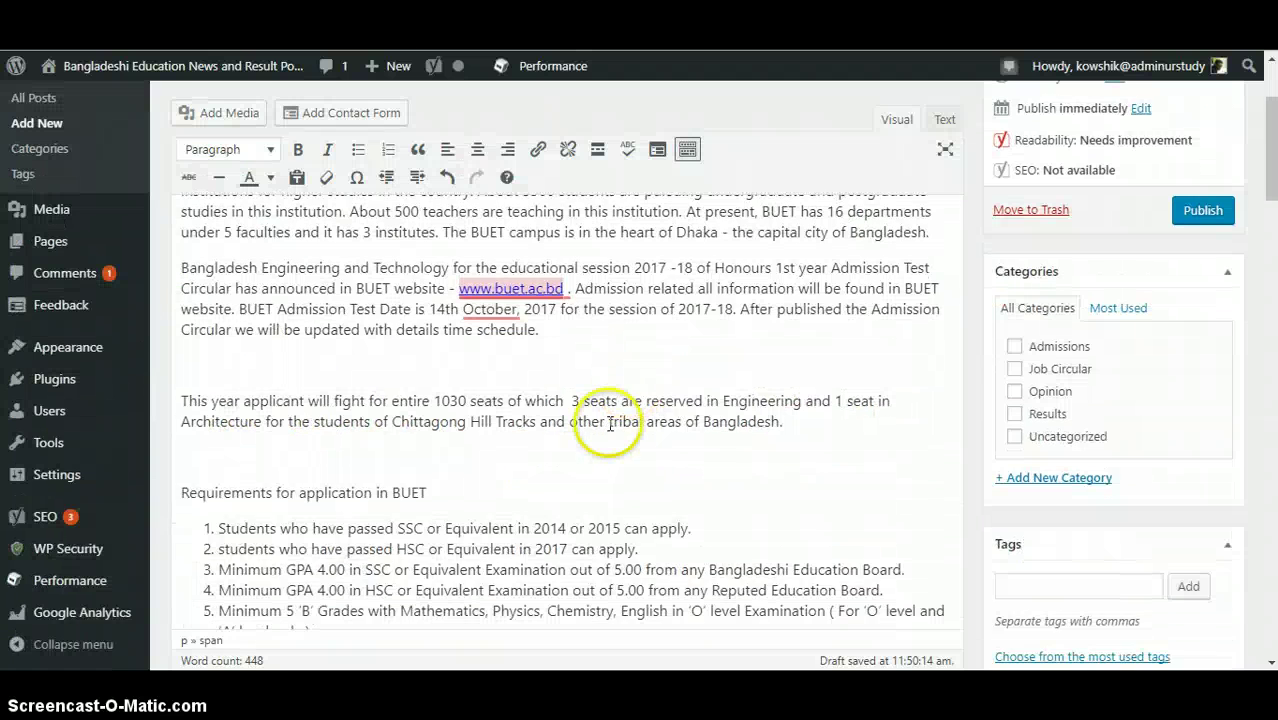
mouse_move(499, 310)
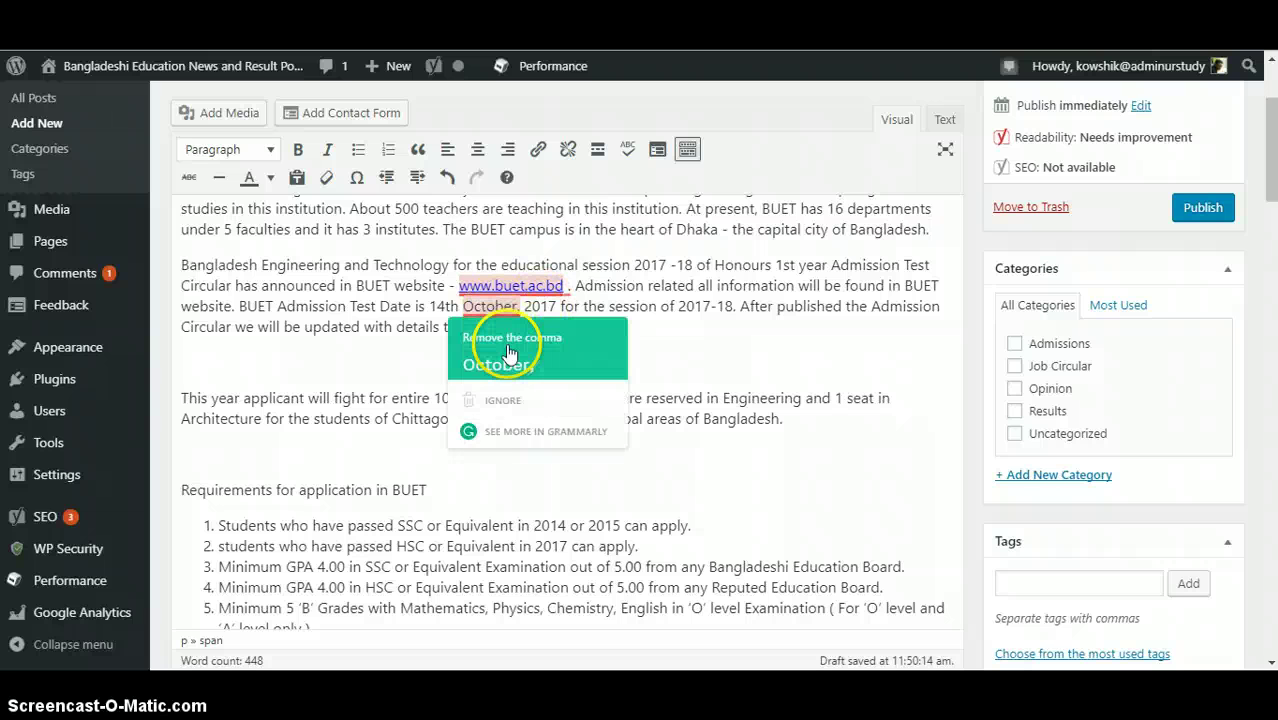
left_click(470, 364)
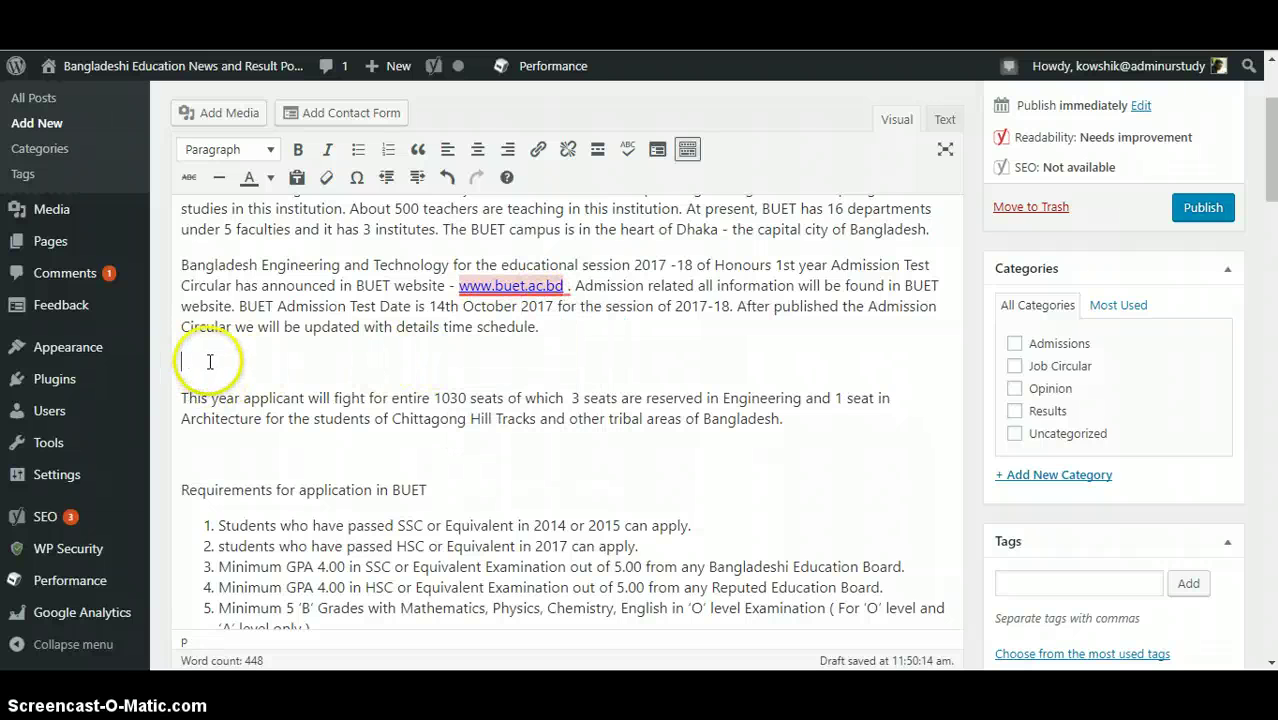
key("BackSpace")
key("BackSpace")
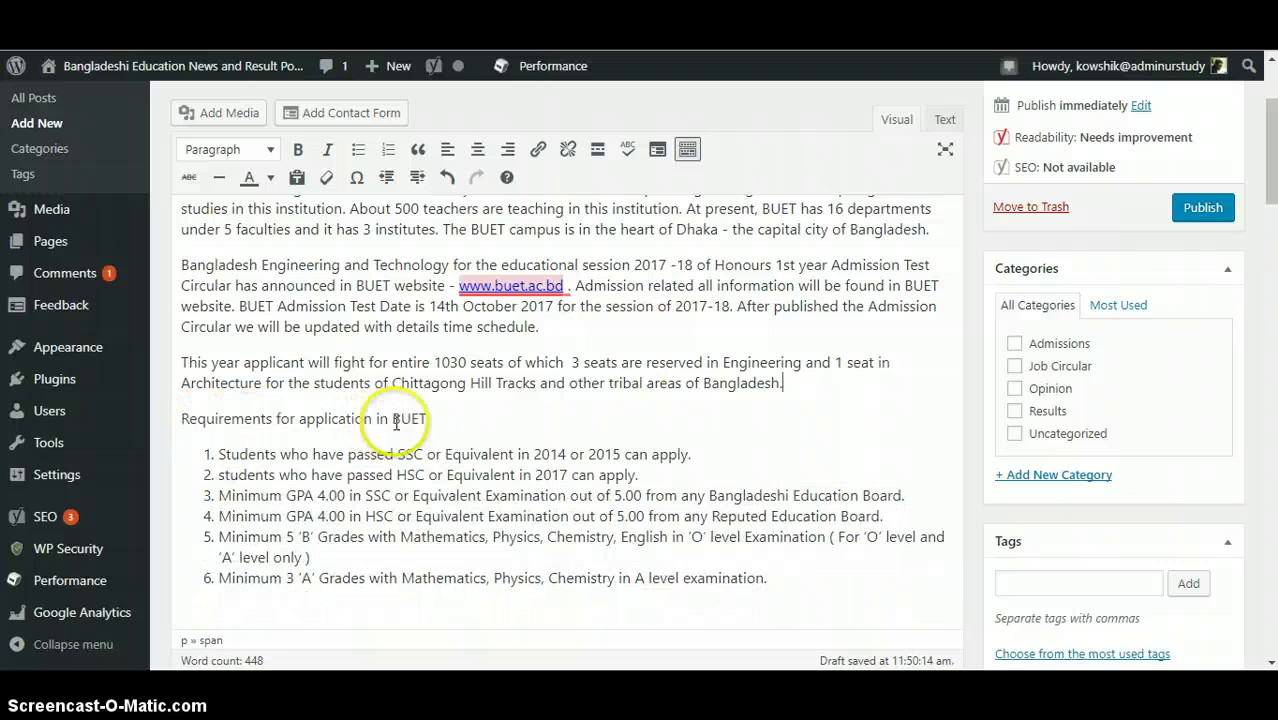
Step: Format the line "Requirements for application in BUET" as a centered Heading 2
left_click(505, 497)
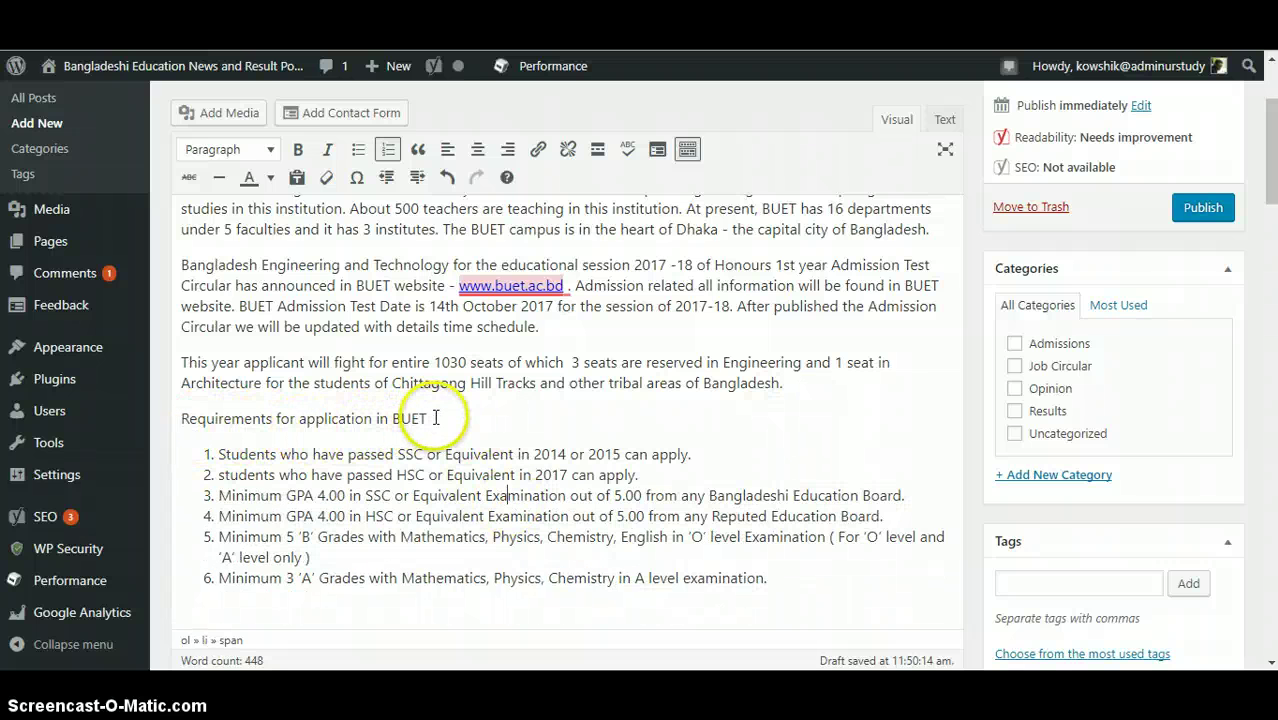
triple_click(185, 412)
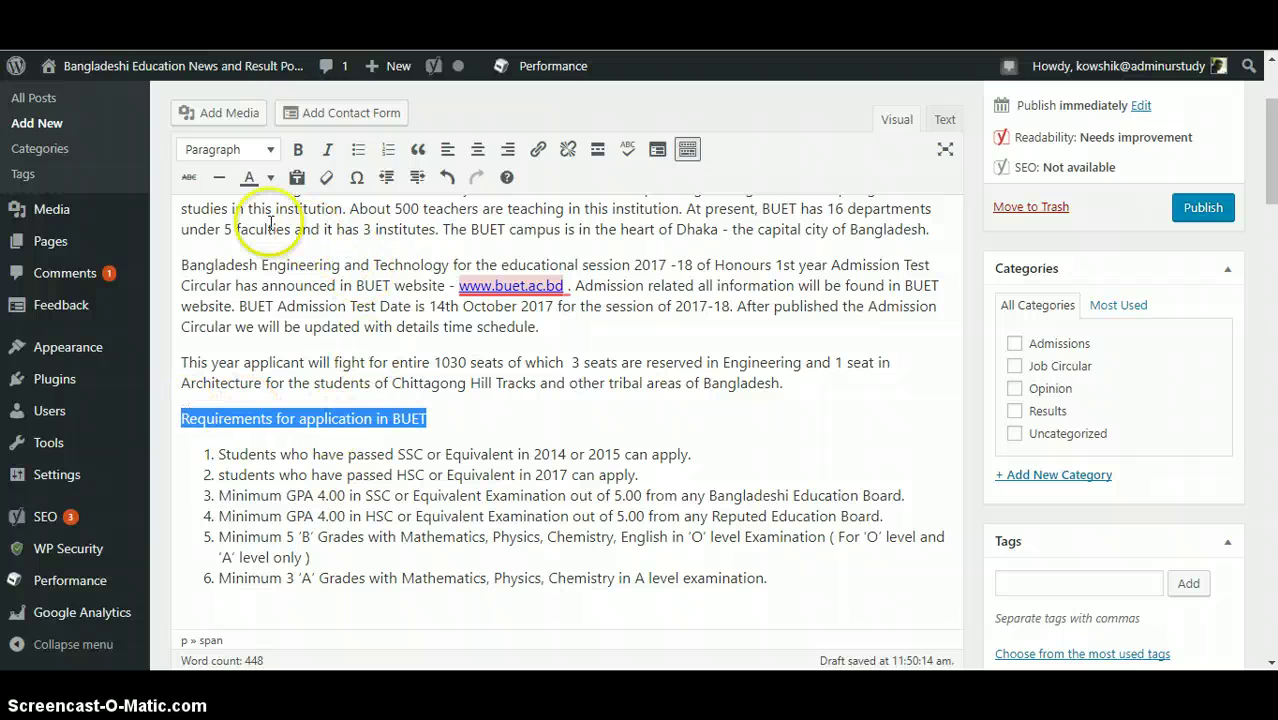
left_click(258, 149)
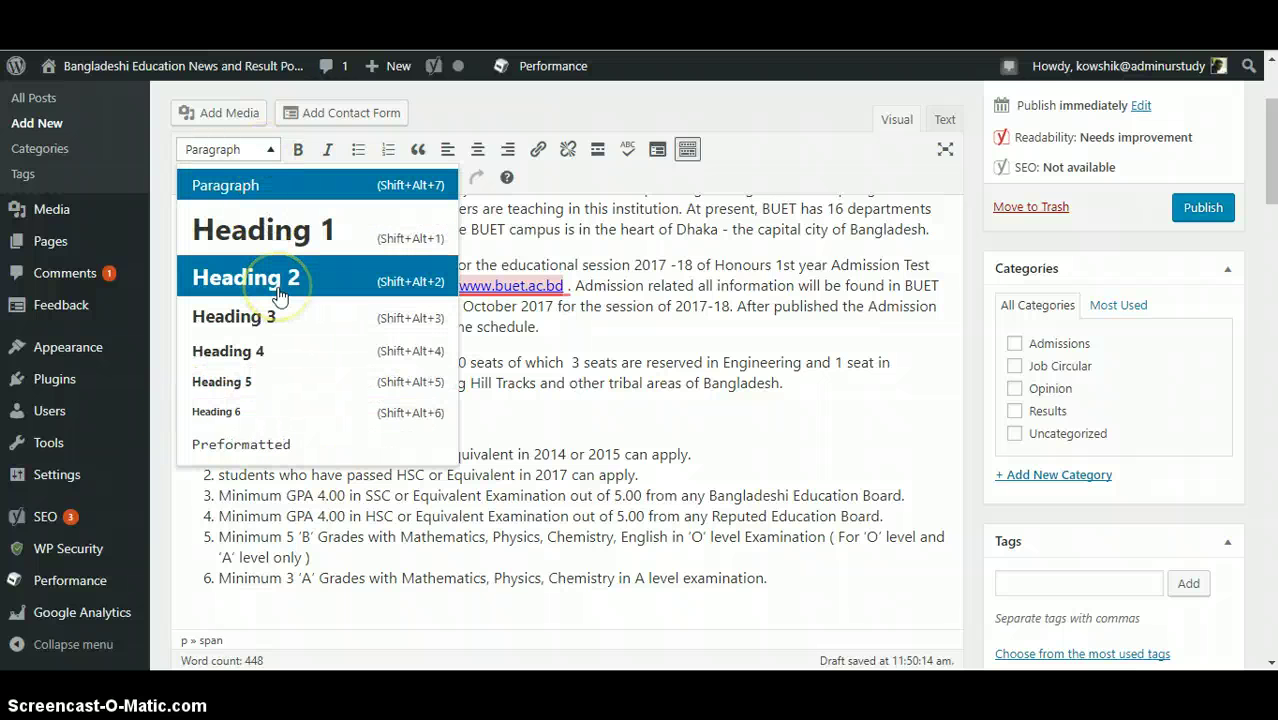
left_click(246, 278)
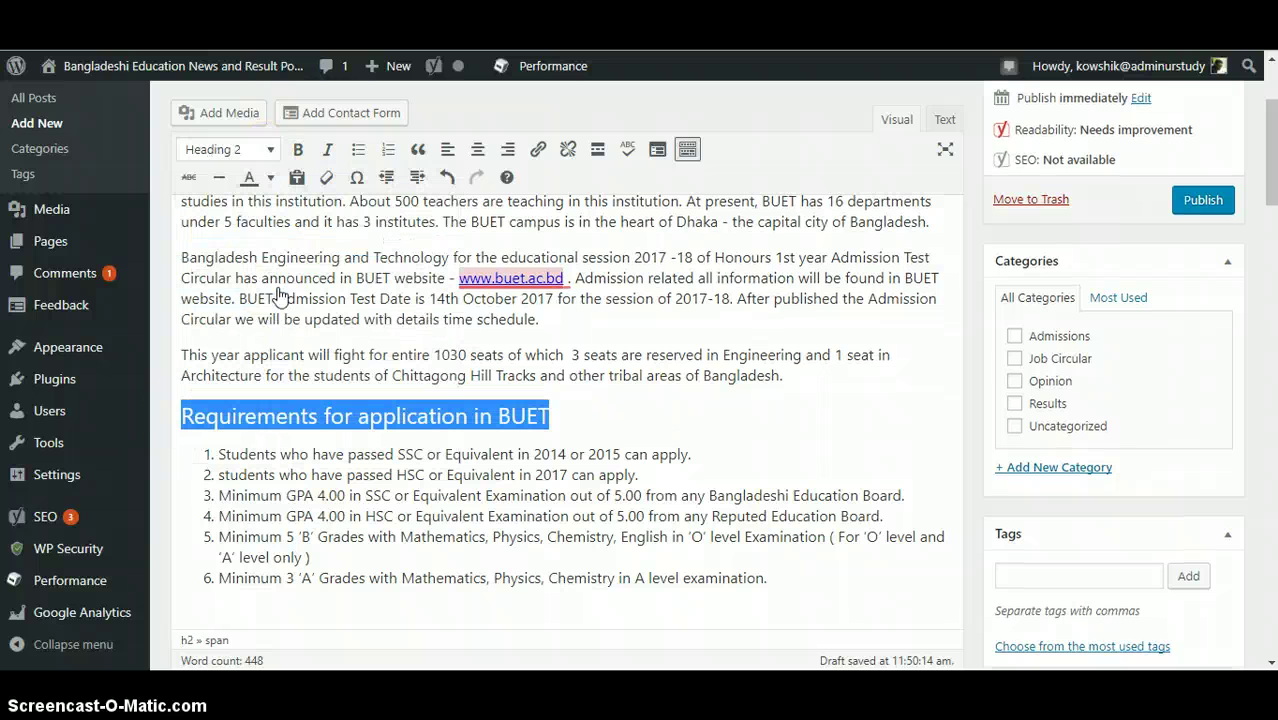
left_click(478, 149)
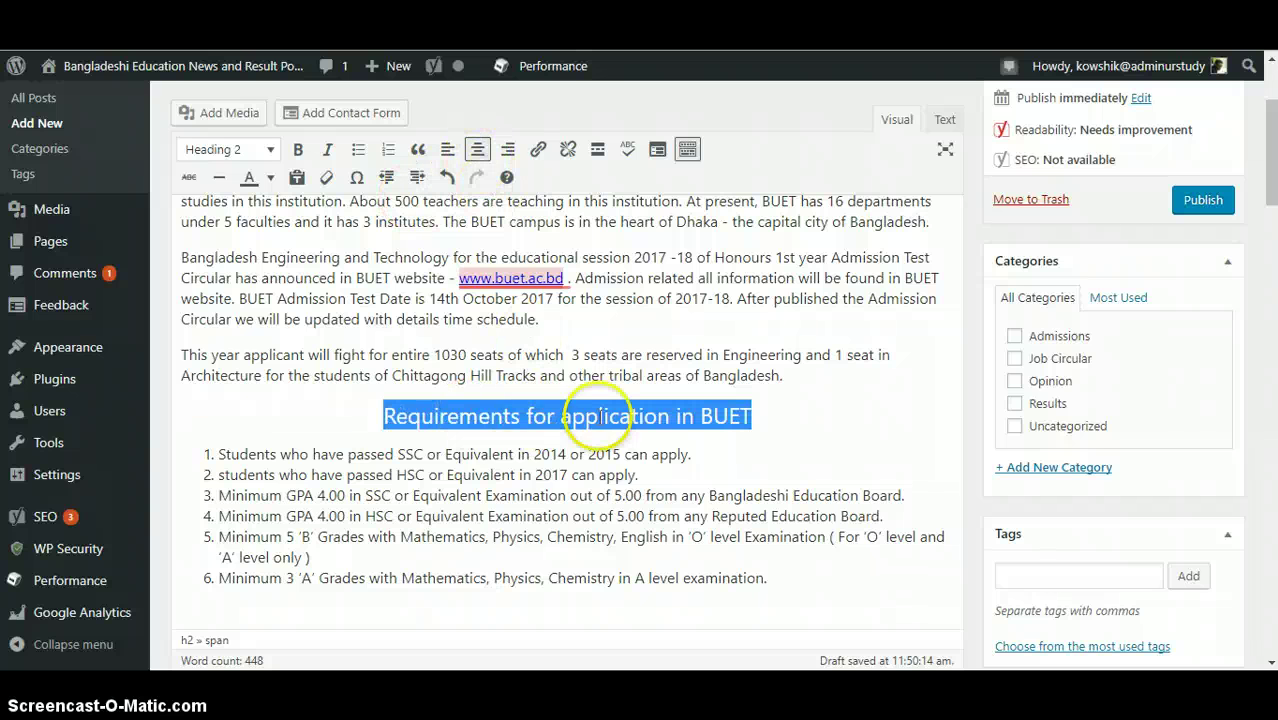
left_click(648, 400)
left_click(428, 415)
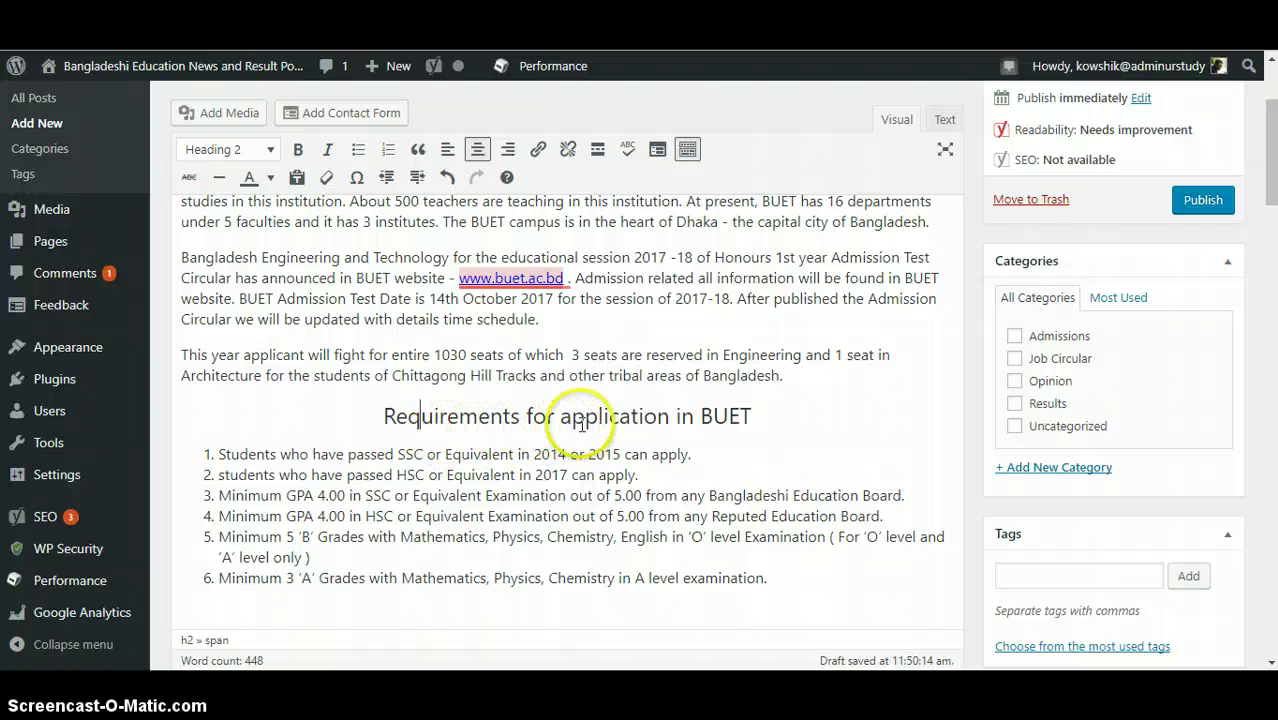
Step: Change the centered requirements heading to "Requirements for Admission Application in BUET"
scroll(750, 455, "up", 3)
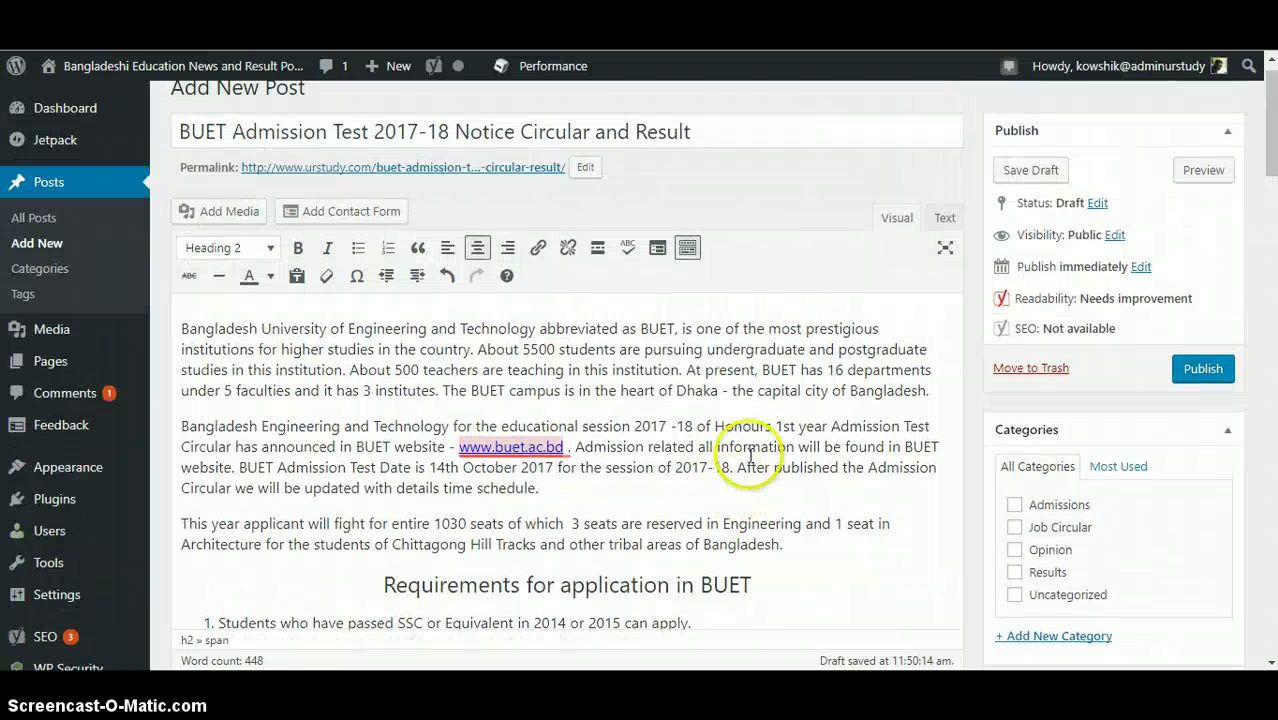
scroll(755, 458, "down", 2)
scroll(755, 458, "up", 1)
scroll(756, 462, "down", 1)
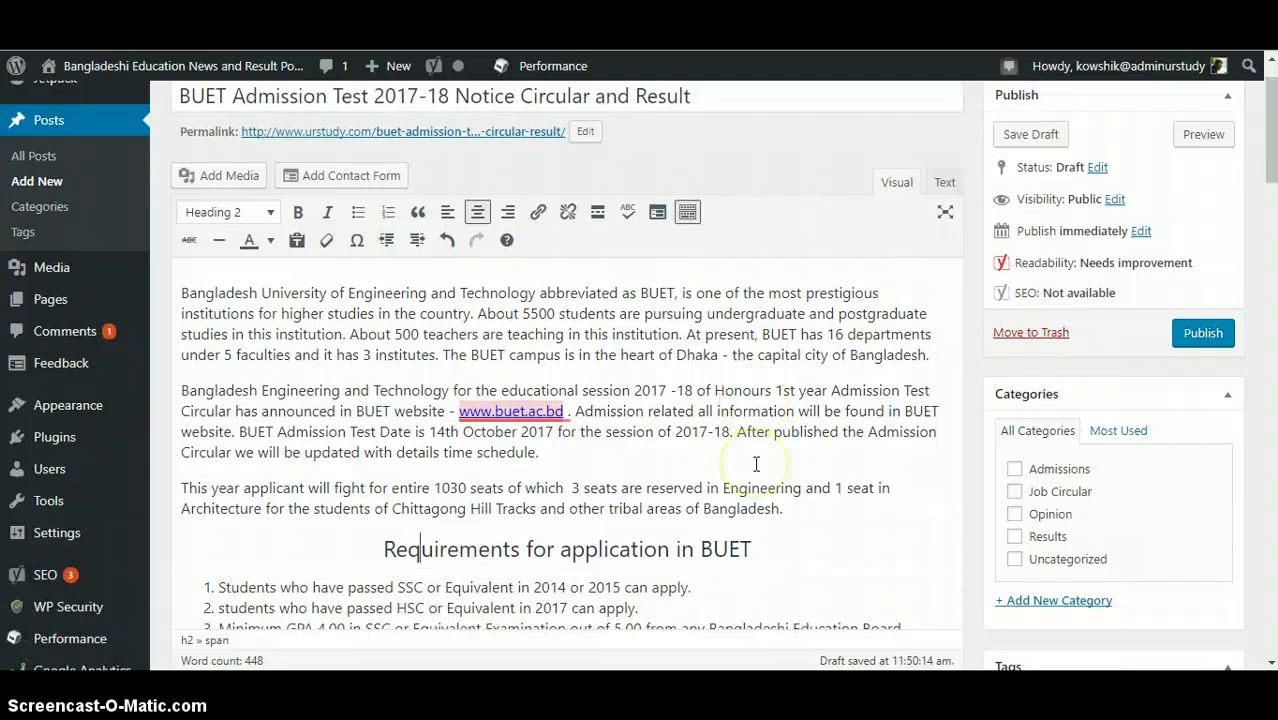
scroll(660, 500, "down", 1)
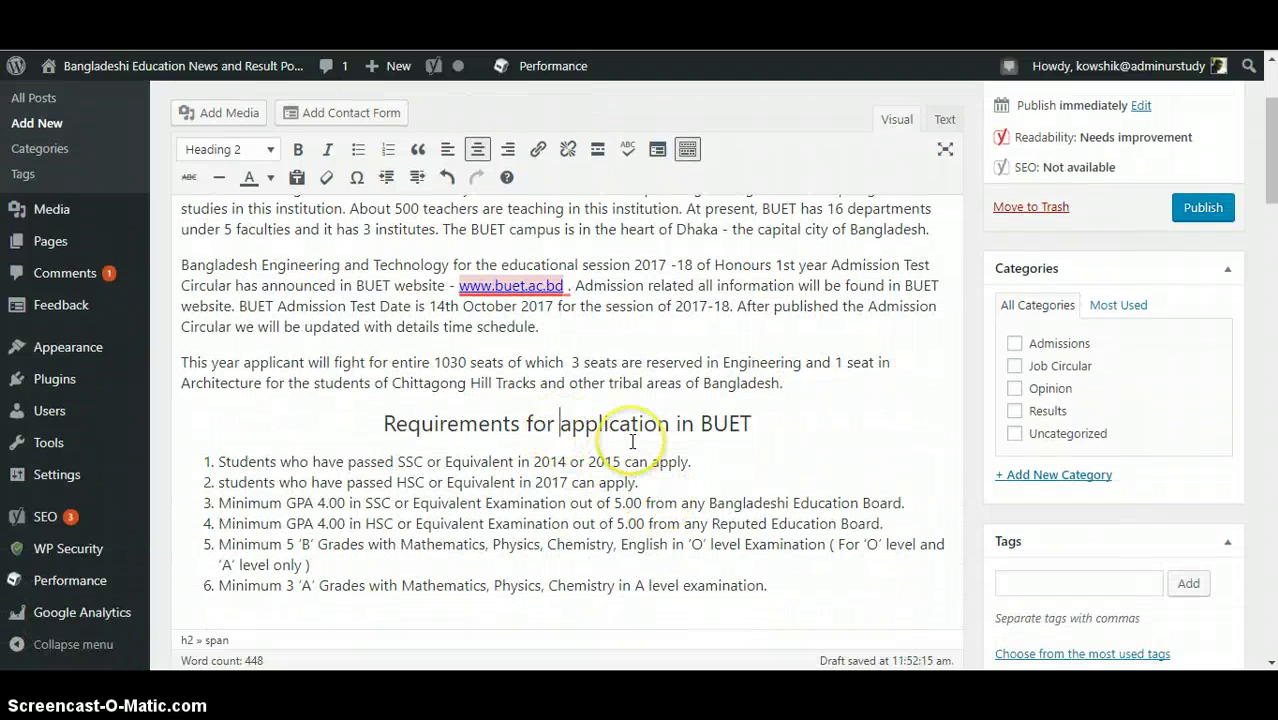
type("Admission")
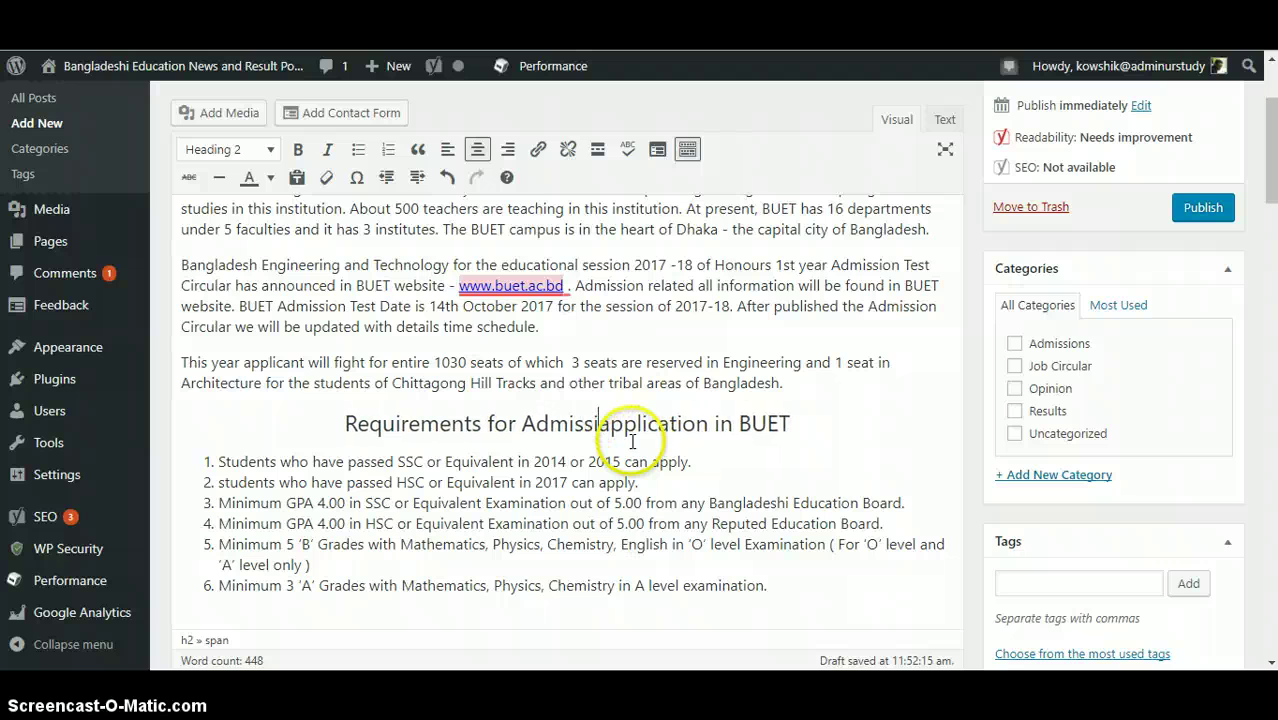
key("BackSpace")
type("A")
left_click(562, 428)
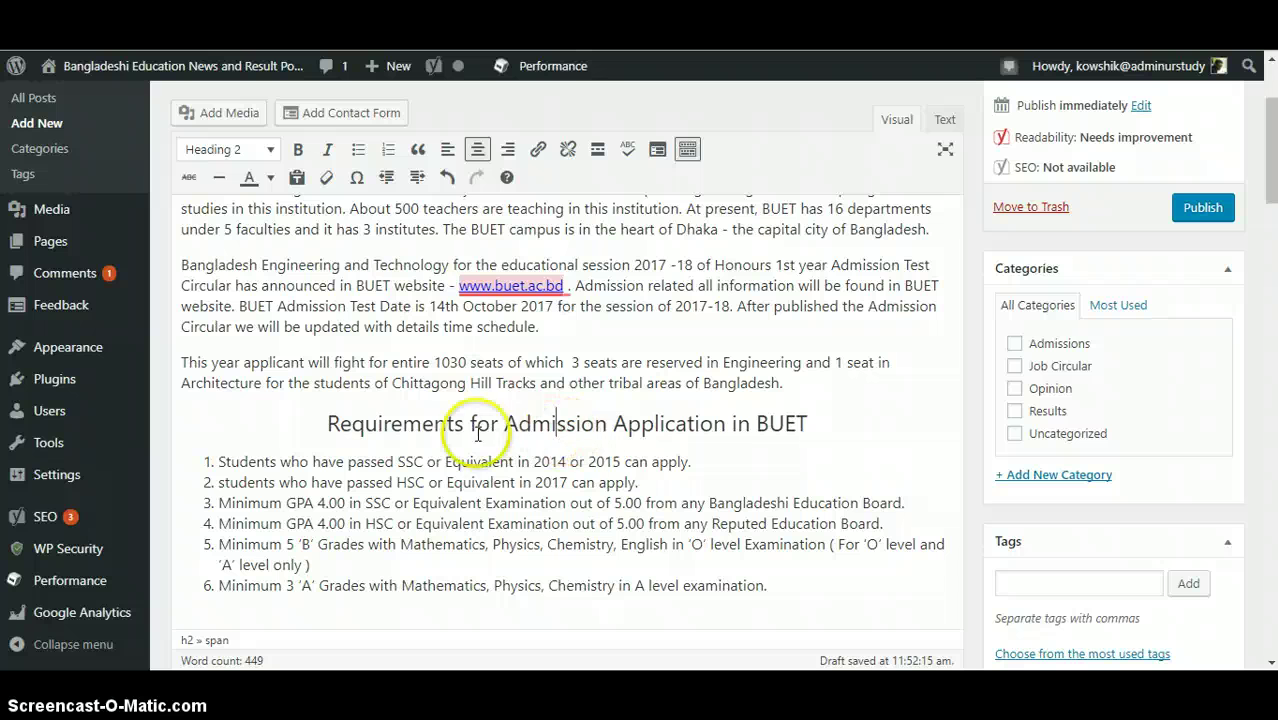
left_click(671, 424)
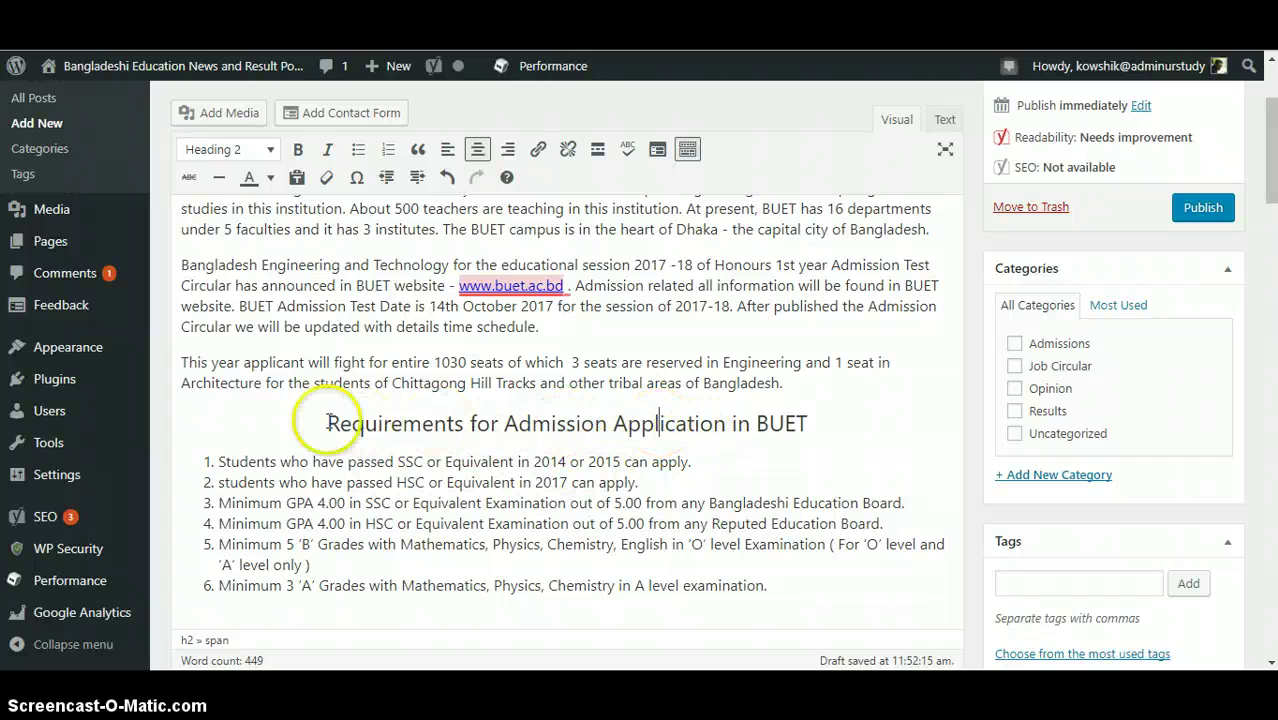
Step: Delete the blank line between the numbered requirements list and the line "How to apply?"
scroll(770, 440, "down", 1)
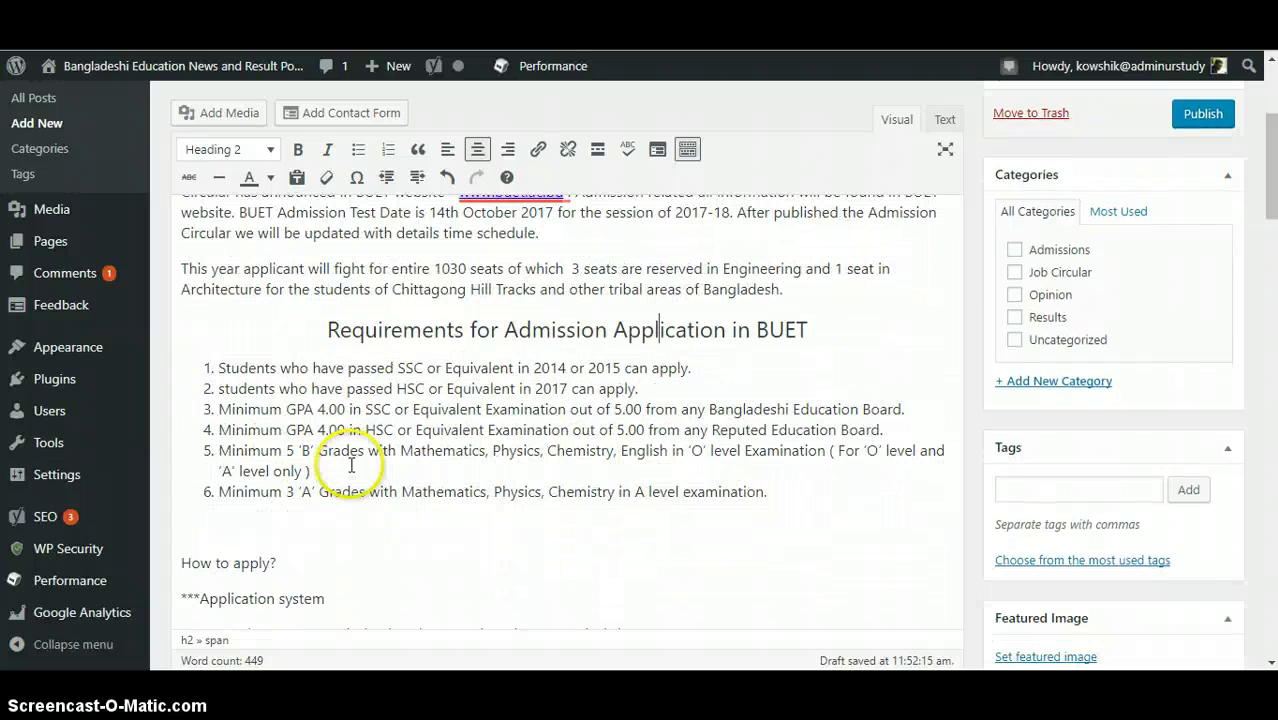
left_click(311, 386)
left_click(211, 365)
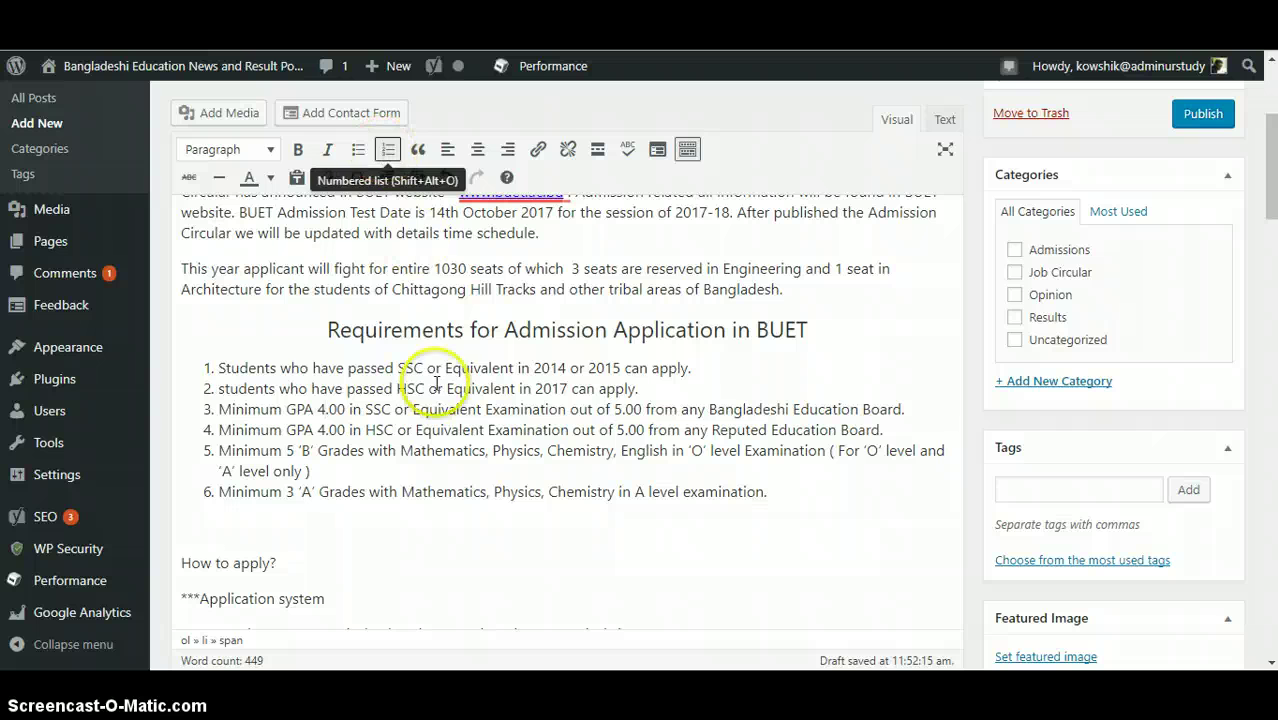
left_click(240, 523)
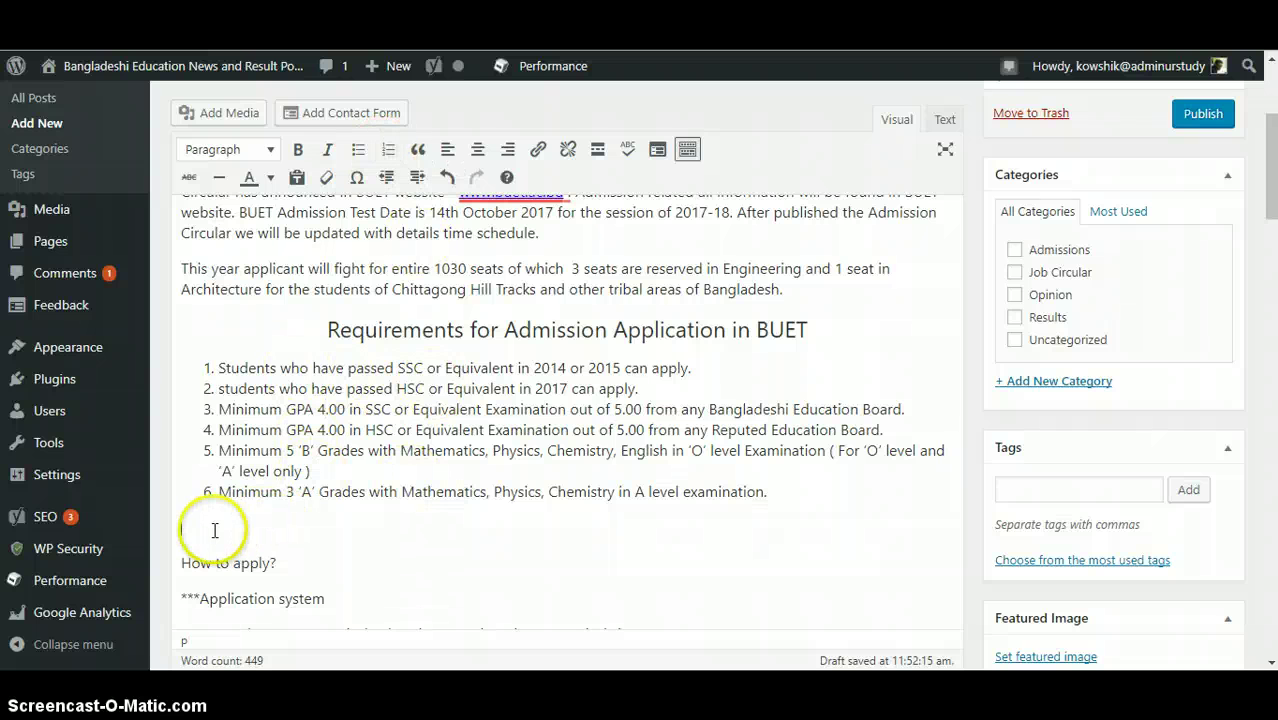
key("BackSpace")
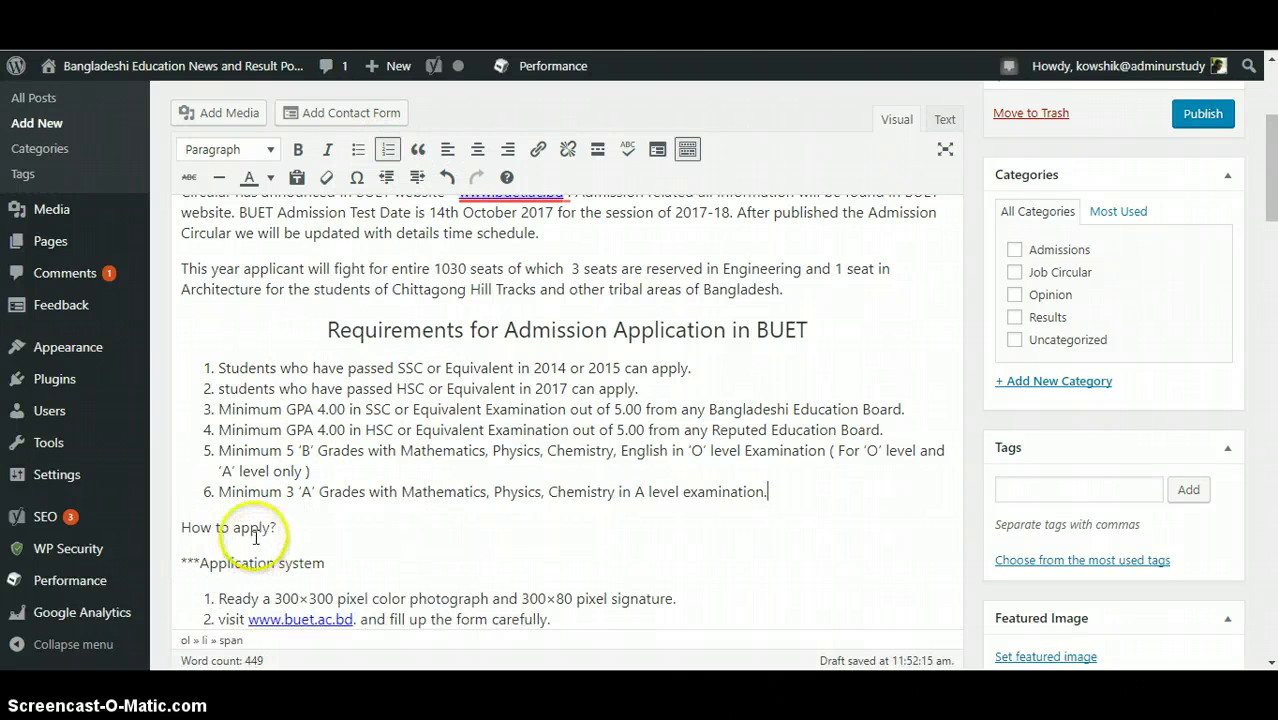
Step: Format the line "How to apply?" as a centered Heading 3
left_click_drag(291, 528, 180, 527)
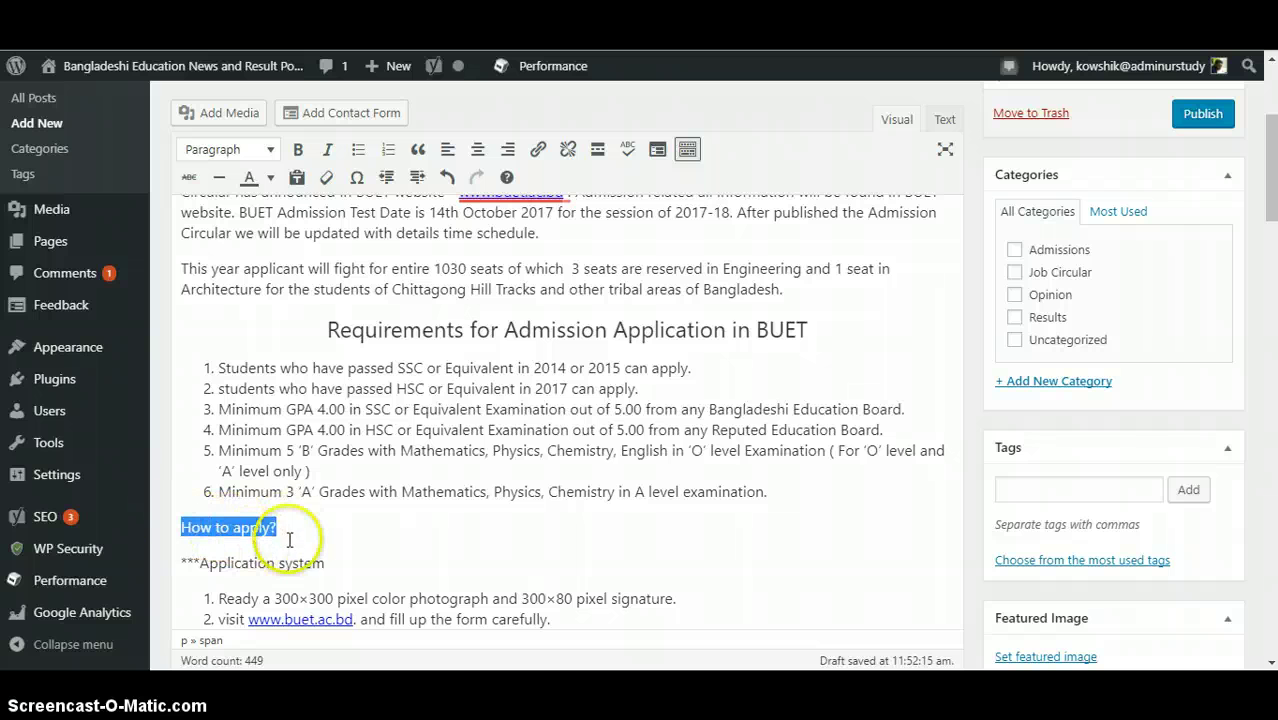
left_click(265, 150)
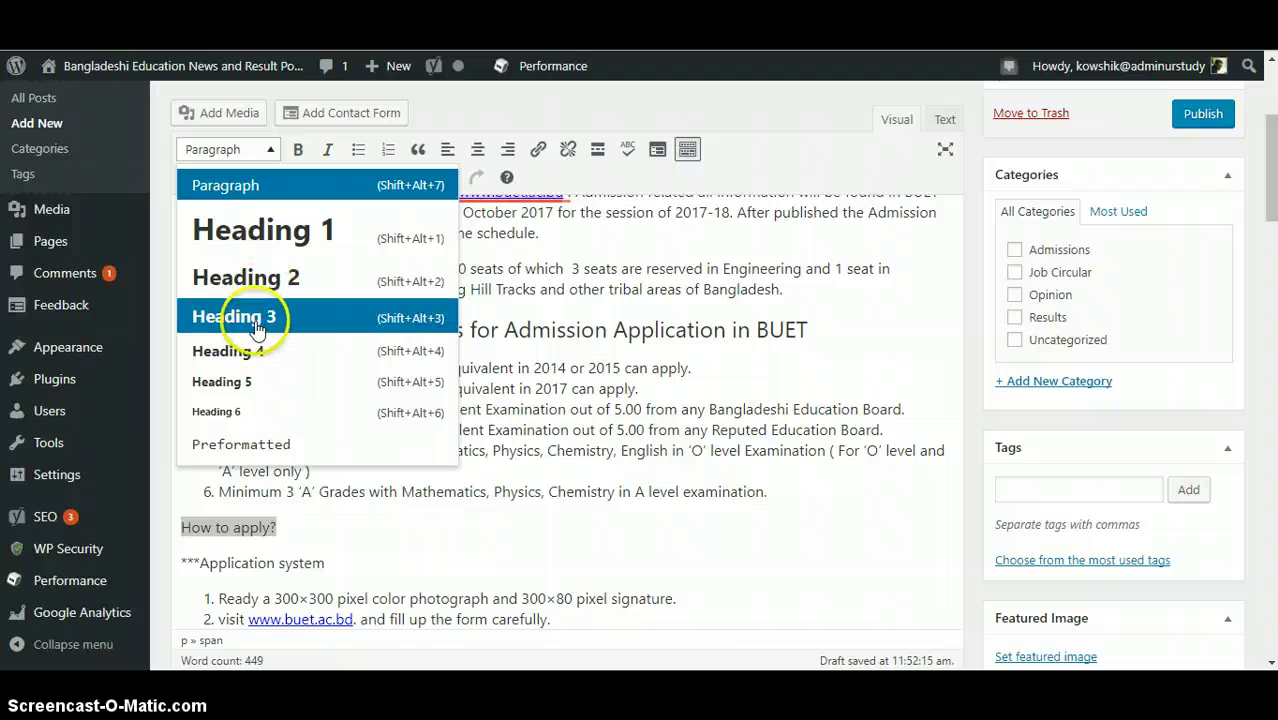
left_click(305, 317)
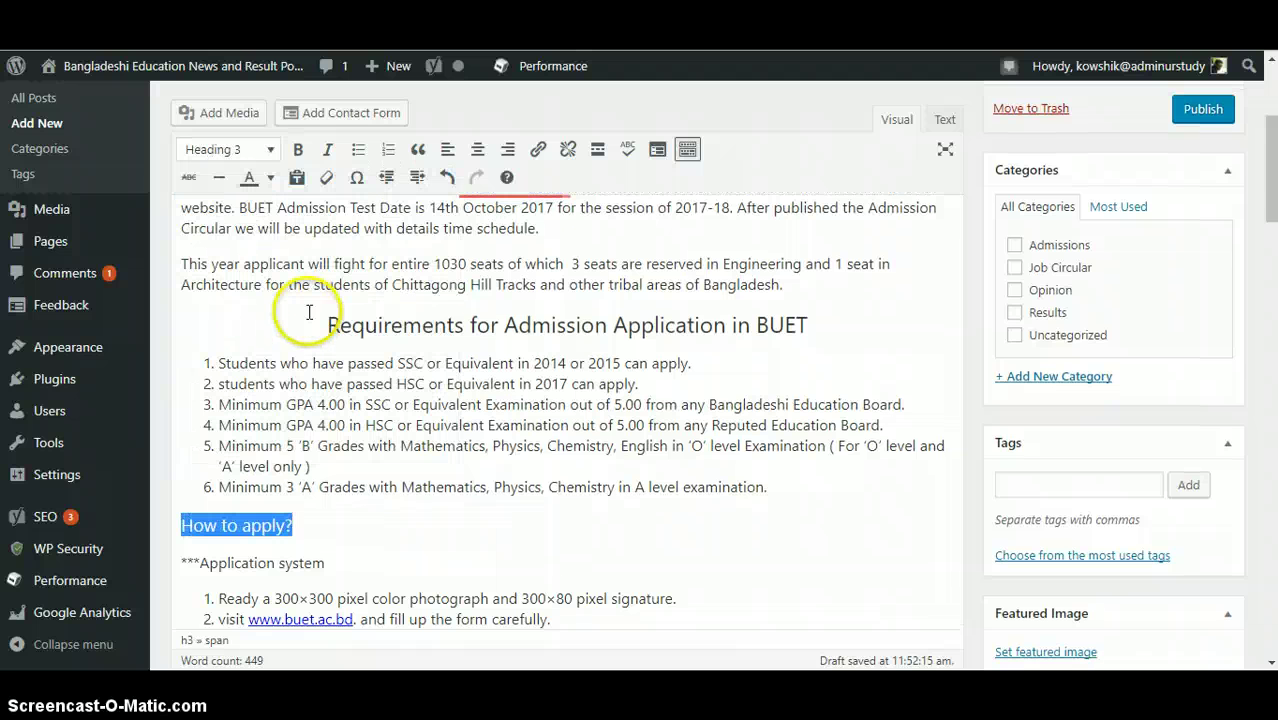
left_click(479, 155)
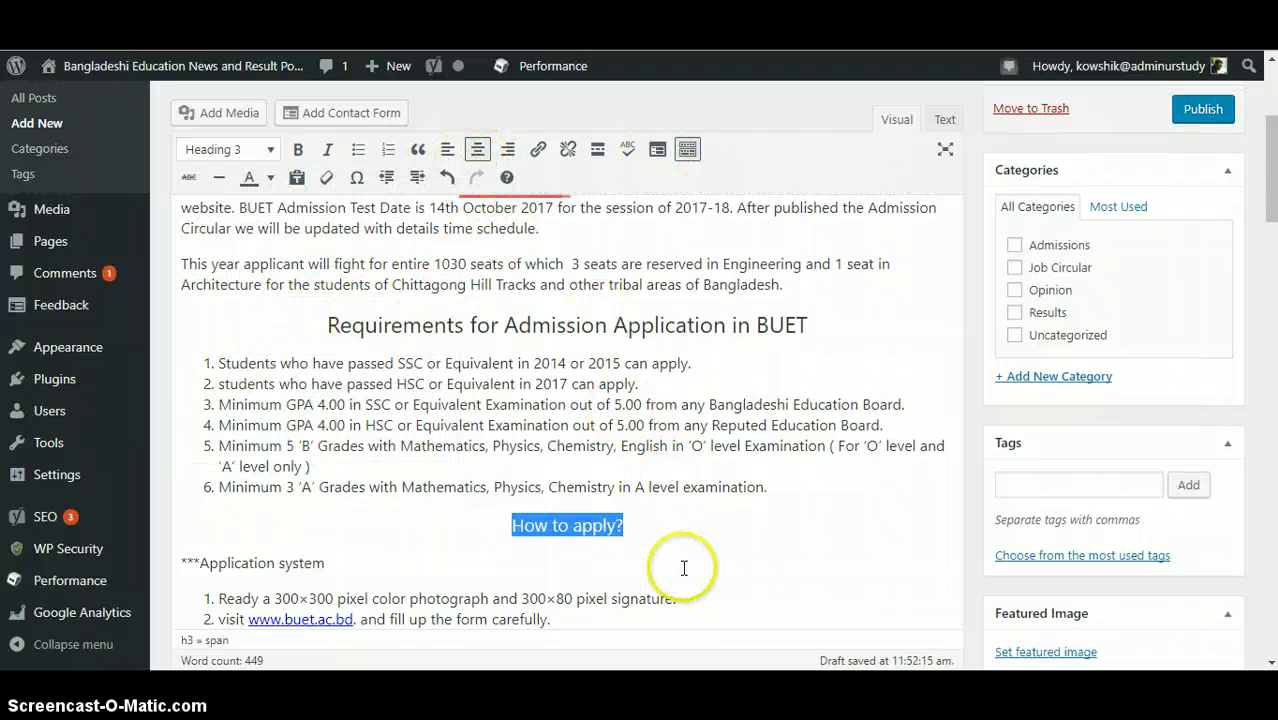
left_click(610, 525)
Step: Make the words "Application system" under the How to apply heading bold, leaving the asterisks plain
scroll(291, 476, "down", 2)
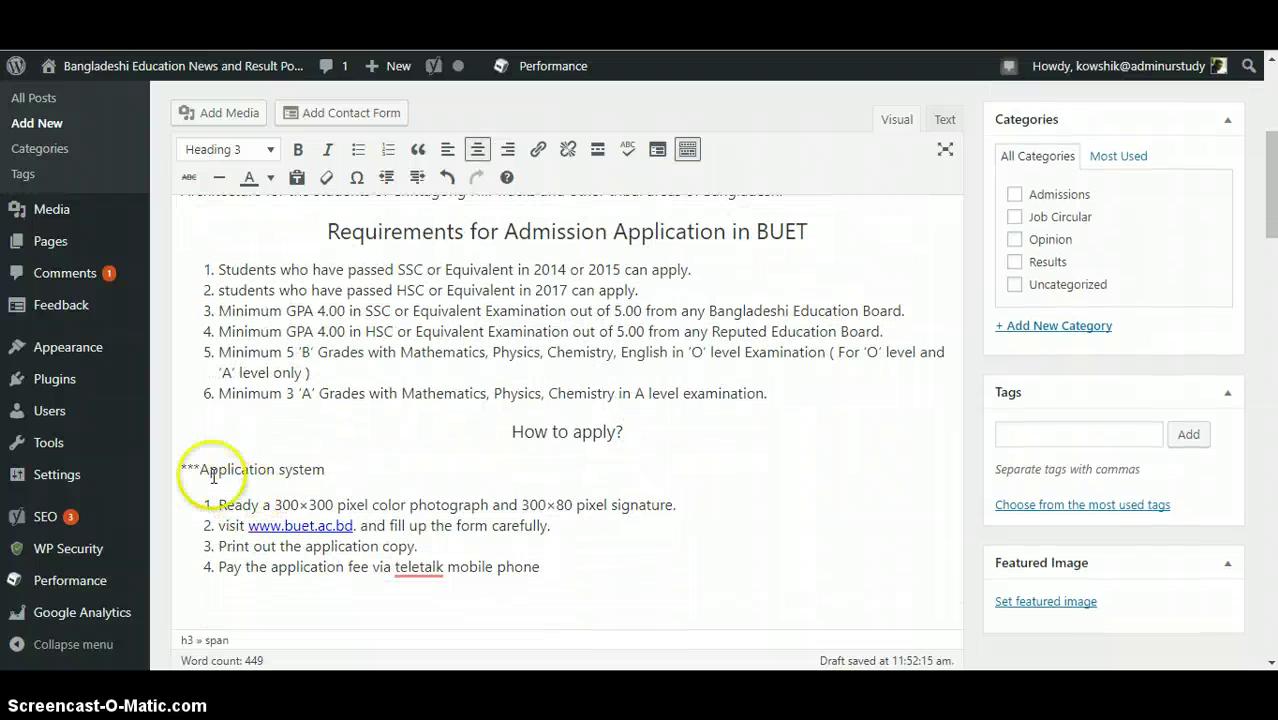
left_click_drag(201, 469, 324, 469)
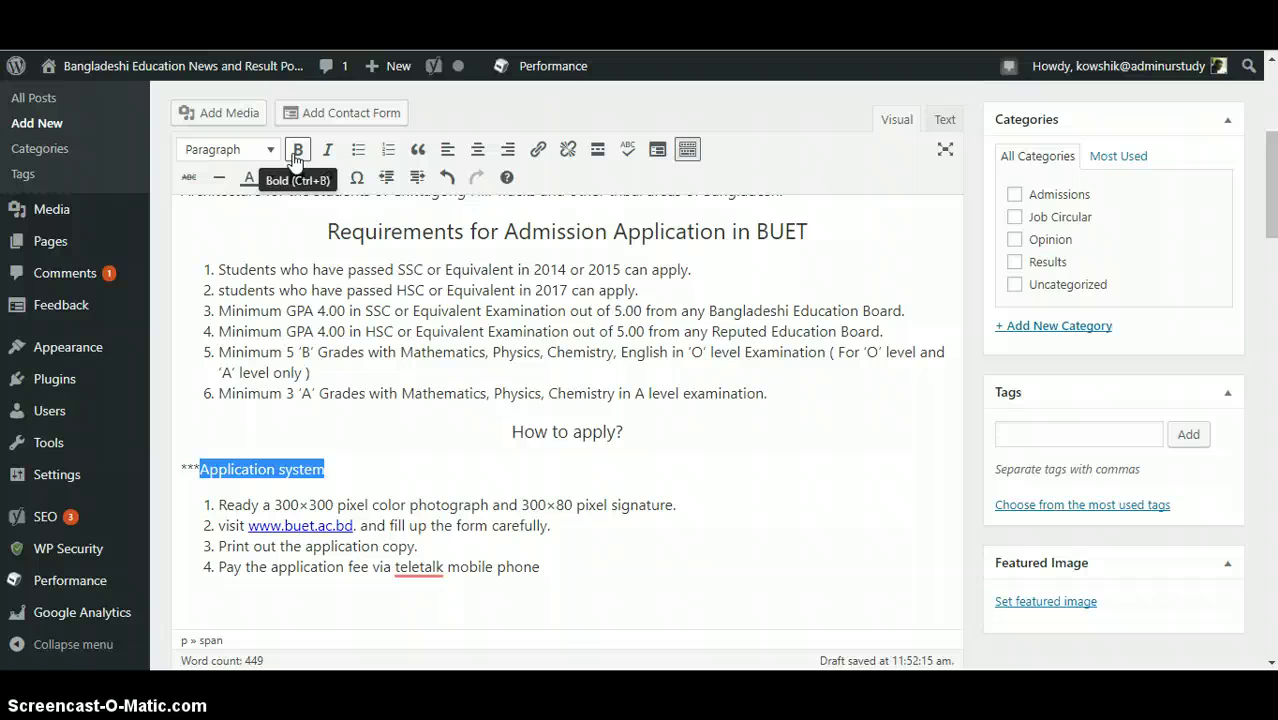
scroll(460, 416, "down", 4)
left_click(523, 348)
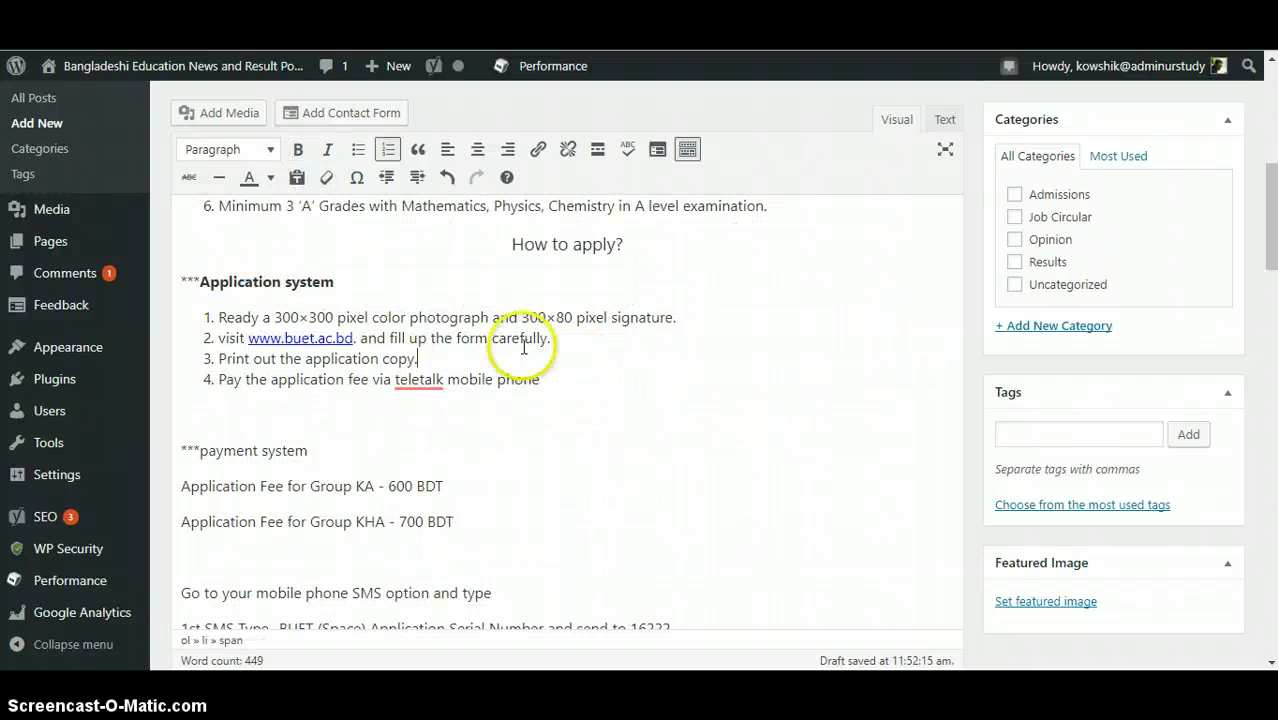
Step: Check the spelling suggestions for "teletalk" and delete the blank line above the payment system line
right_click(437, 380)
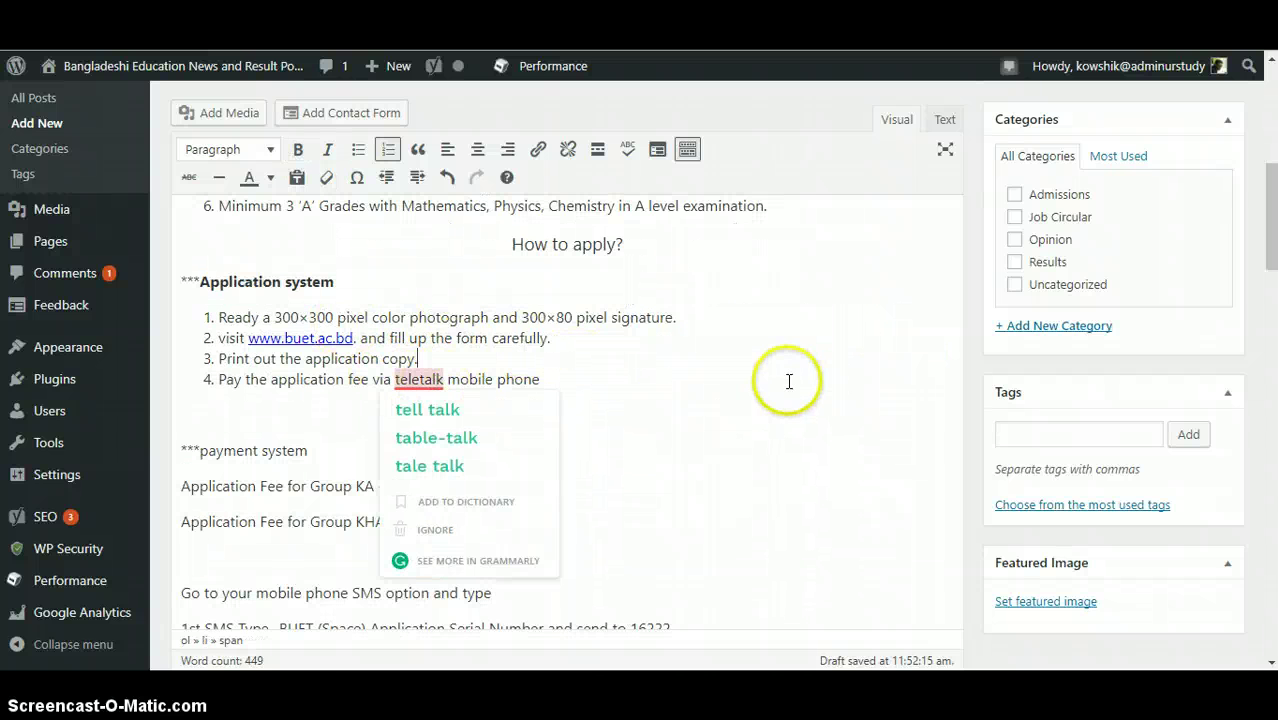
left_click(223, 415)
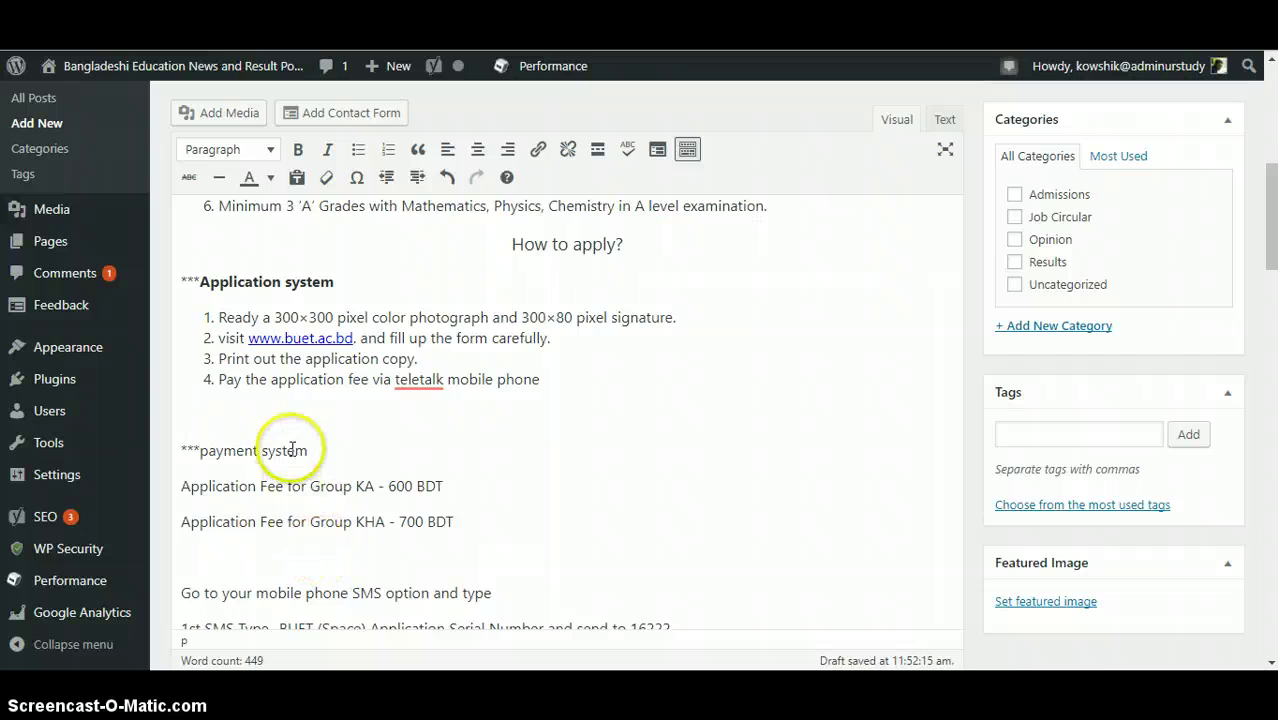
key("BackSpace")
Step: Make the words "payment system" bold and capitalize their first letter
left_click_drag(308, 414, 193, 414)
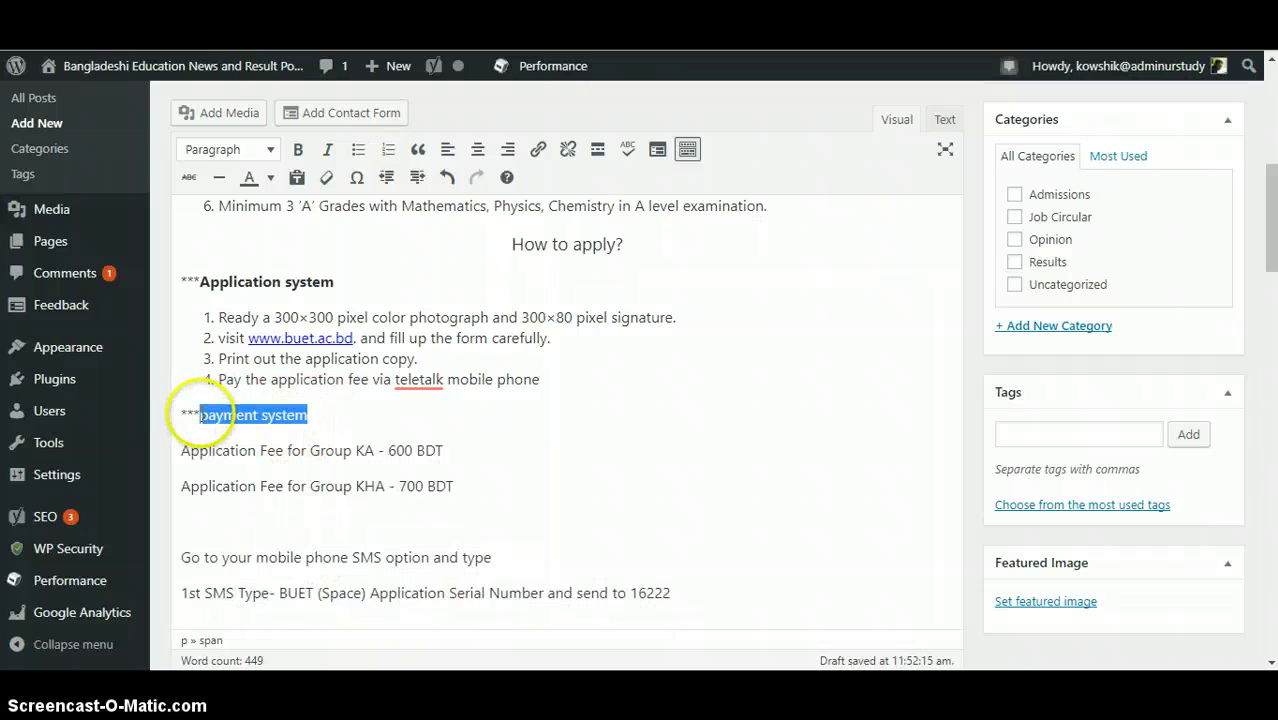
left_click(297, 149)
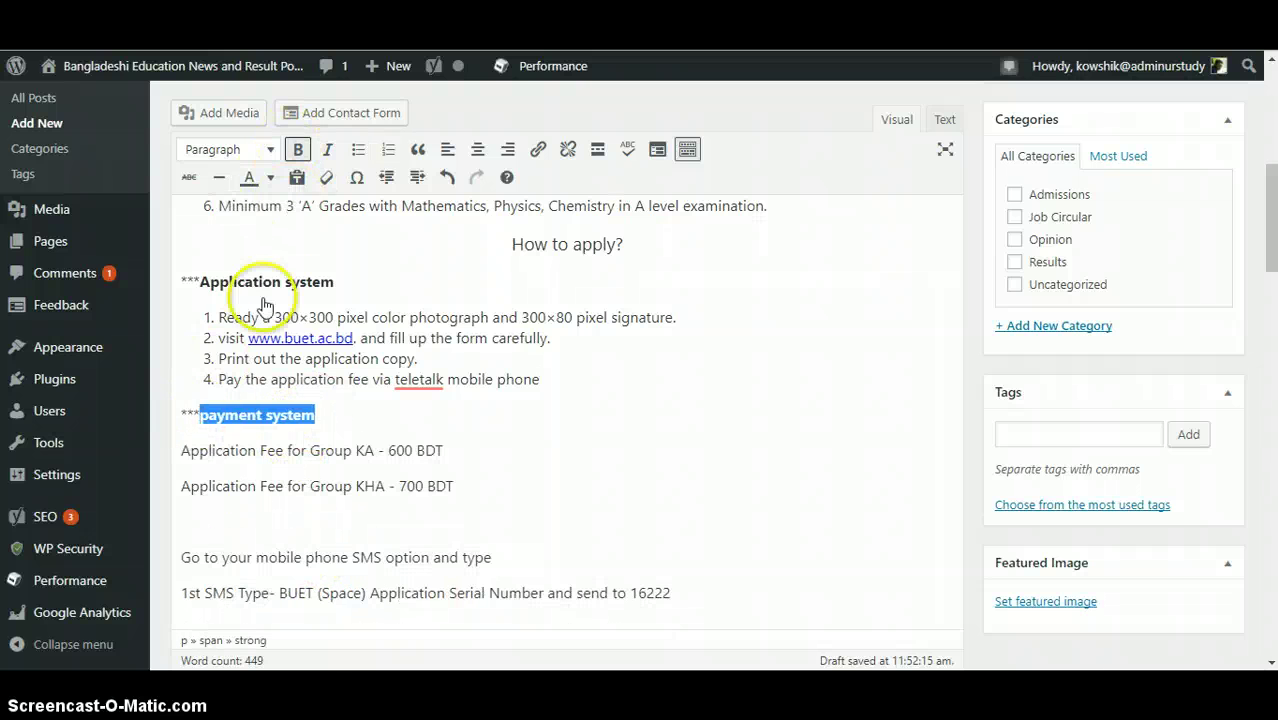
left_click(210, 412)
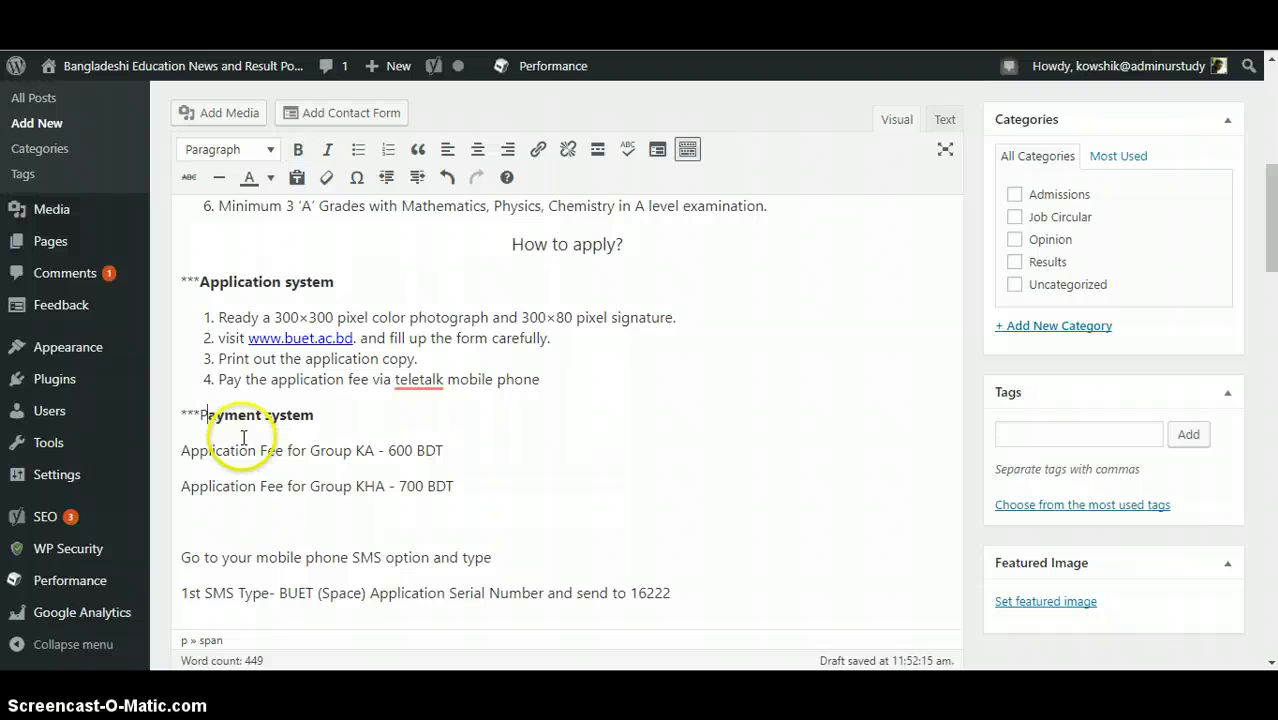
Step: Delete the blank lines above "Go to your mobile phone SMS option" and around the paragraph beginning "If this SMS is sent successfully"
scroll(305, 437, "down", 2)
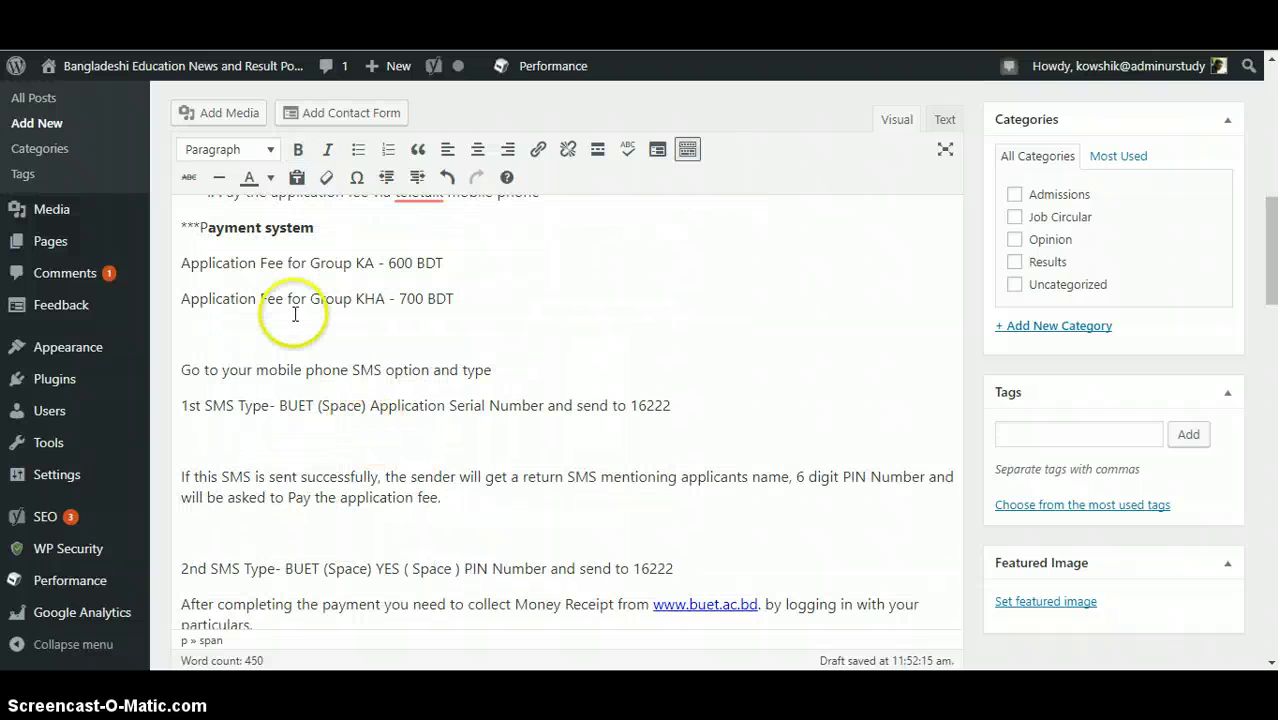
left_click(248, 328)
key("BackSpace")
left_click(254, 400)
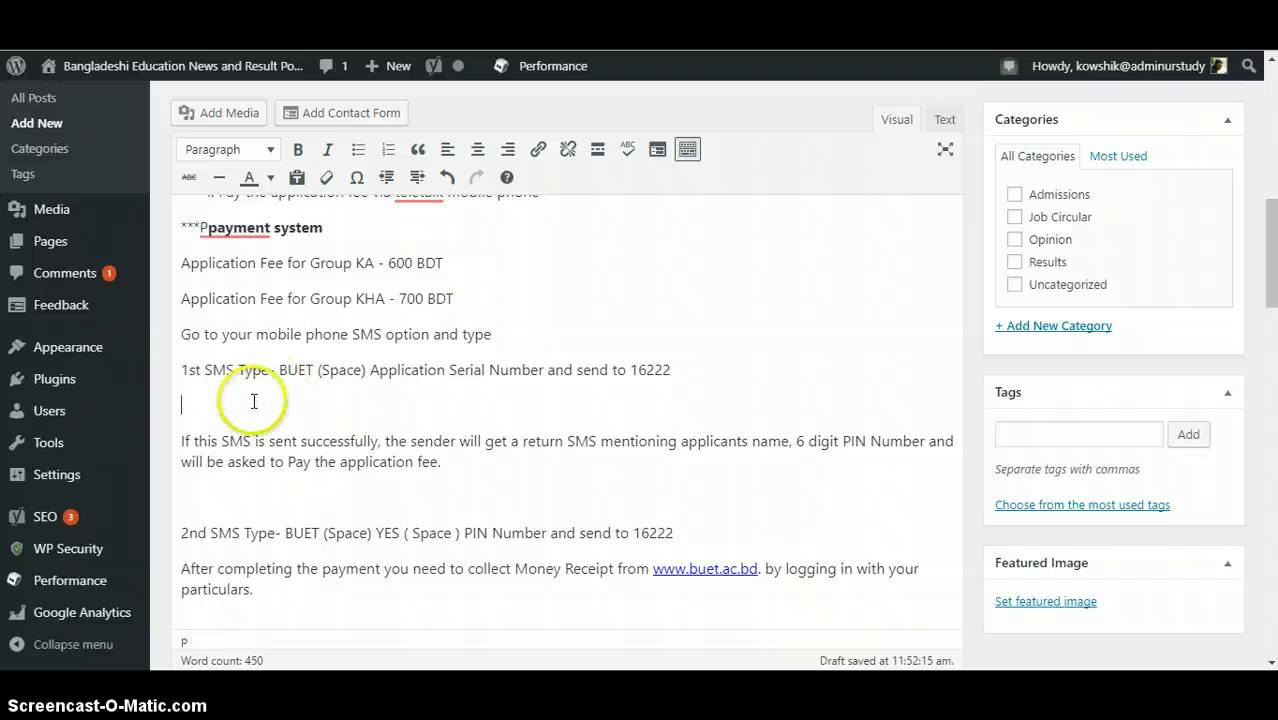
key("BackSpace")
key("BackSpace")
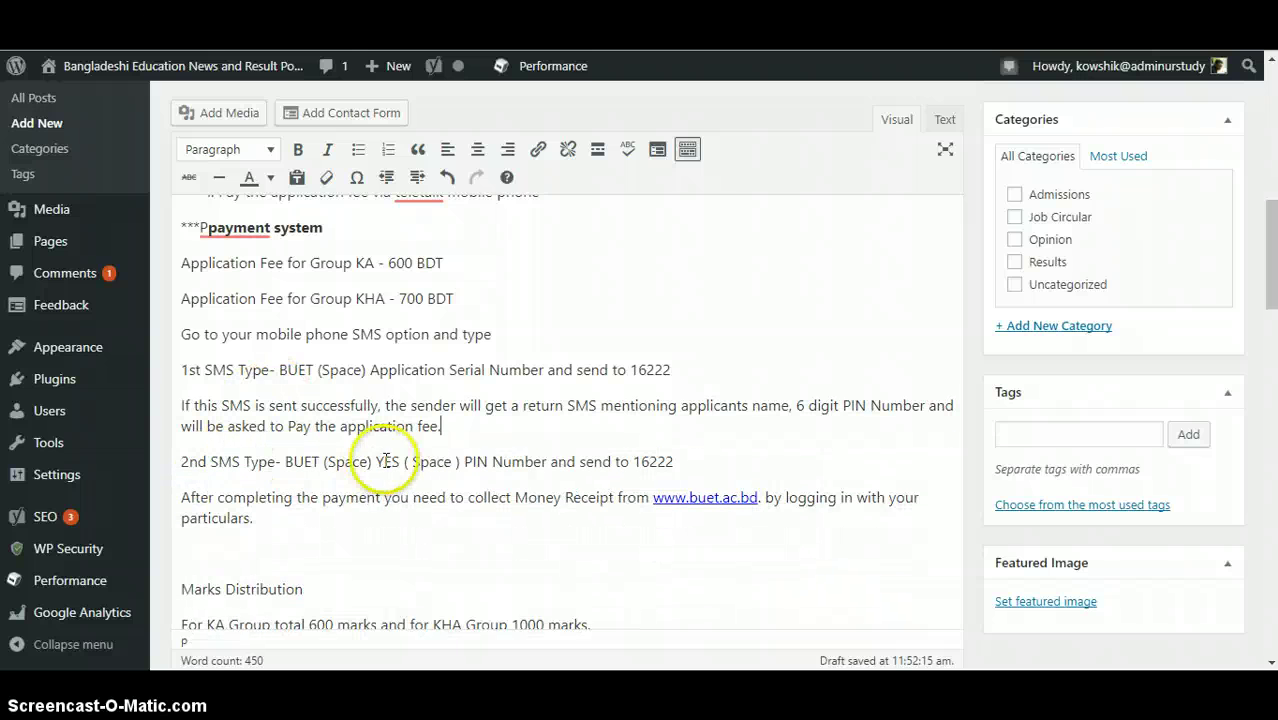
Step: Delete the blank lines above "Marks Distribution" and below the line on the KA and KHA group marks
scroll(300, 456, "down", 2)
left_click(240, 456)
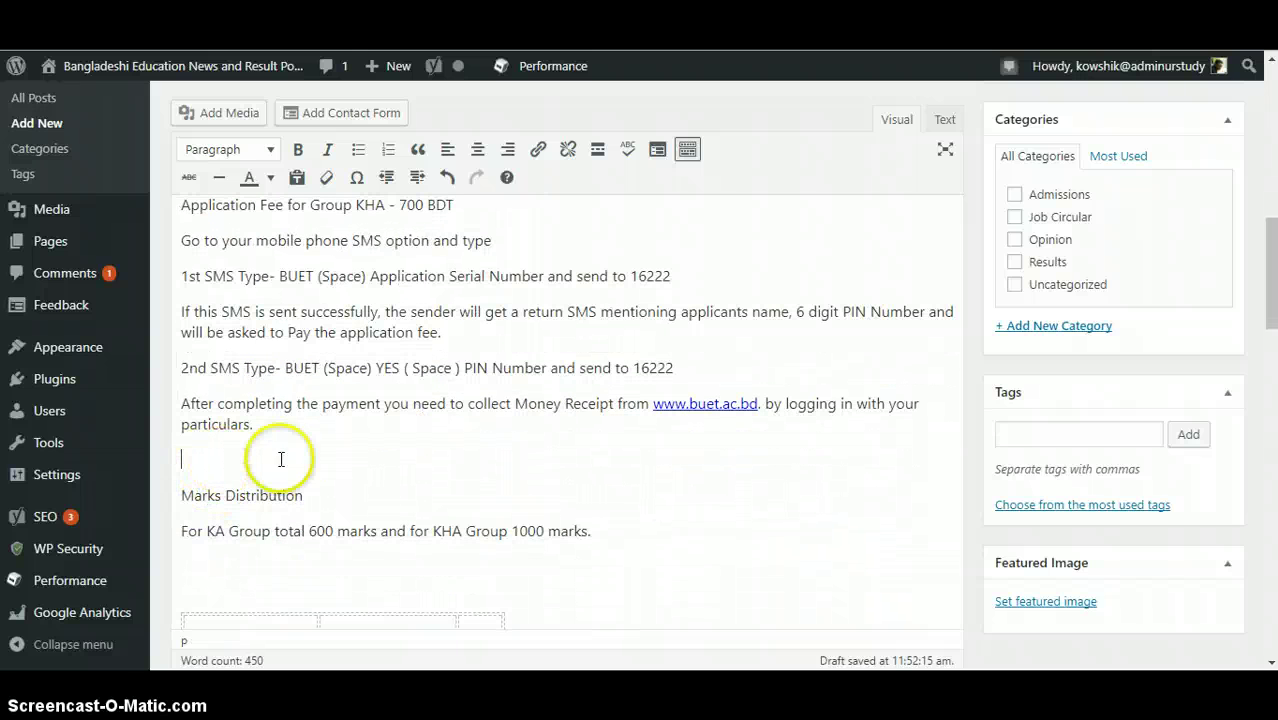
key("BackSpace")
left_click(222, 530)
key("BackSpace")
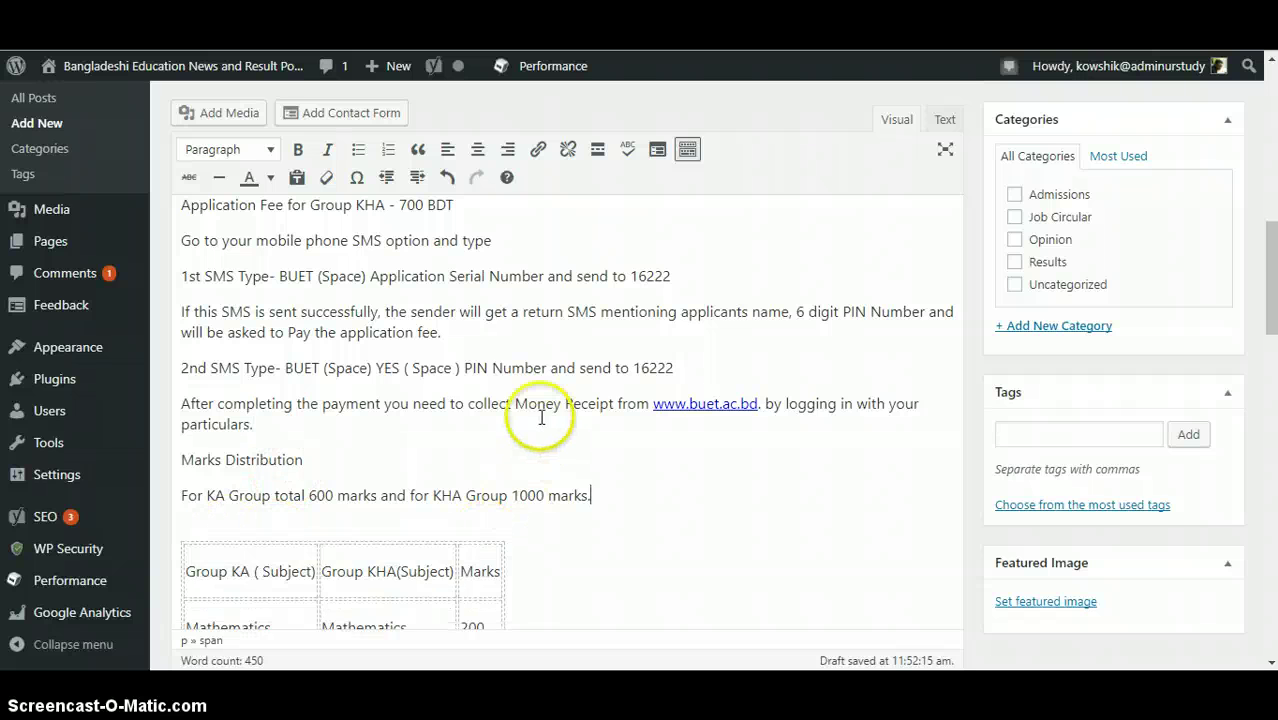
Step: Widen the marks table to nearly the full text width and make its header row bold and centered
scroll(536, 388, "down", 4)
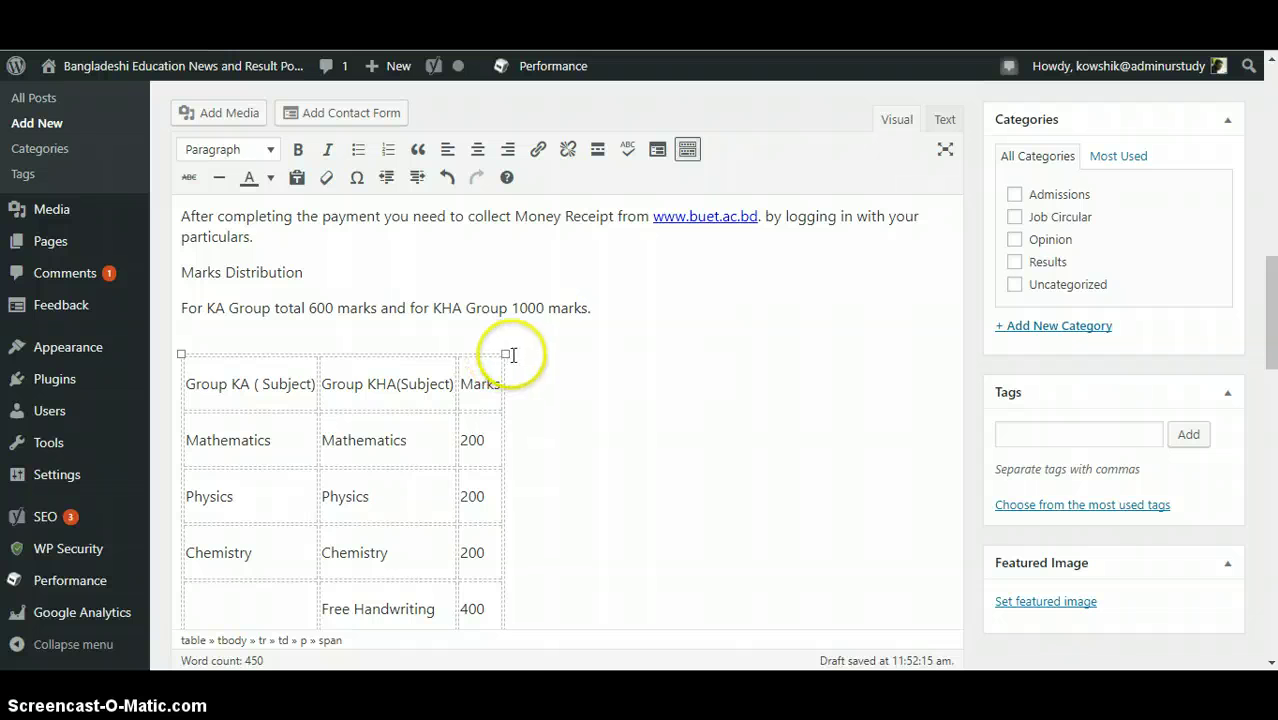
left_click_drag(507, 353, 936, 350)
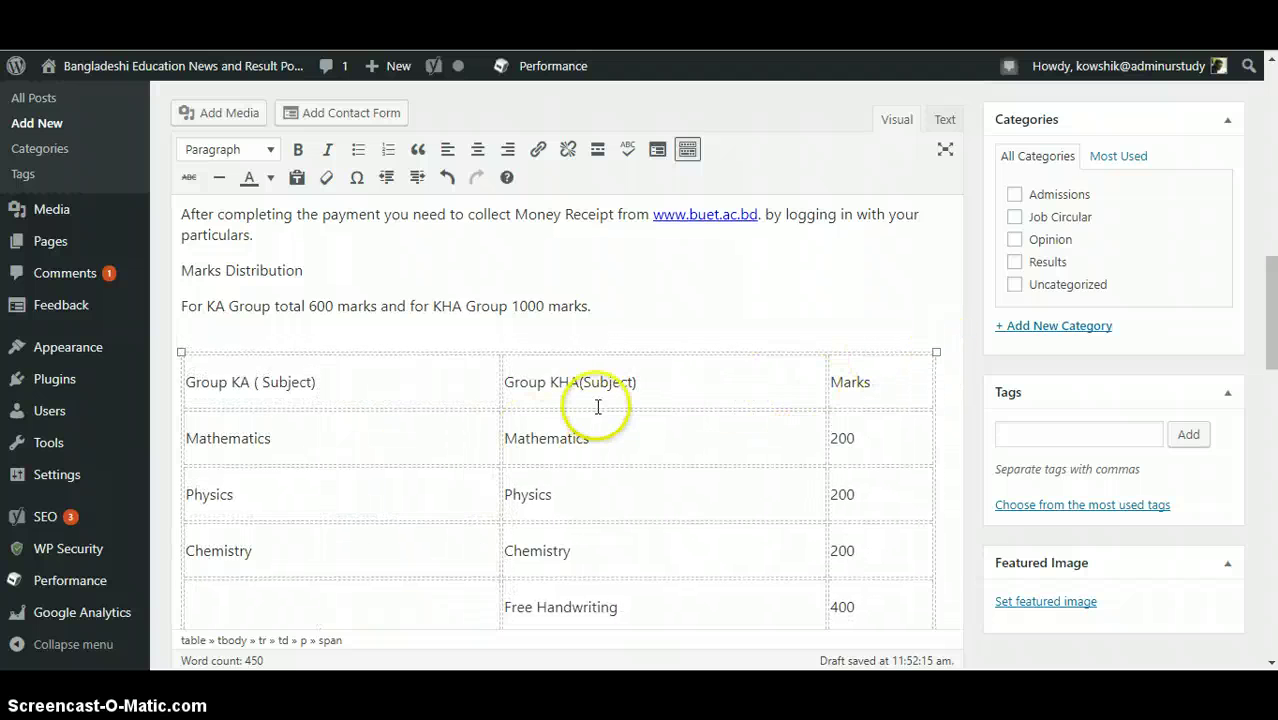
scroll(804, 391, "down", 1)
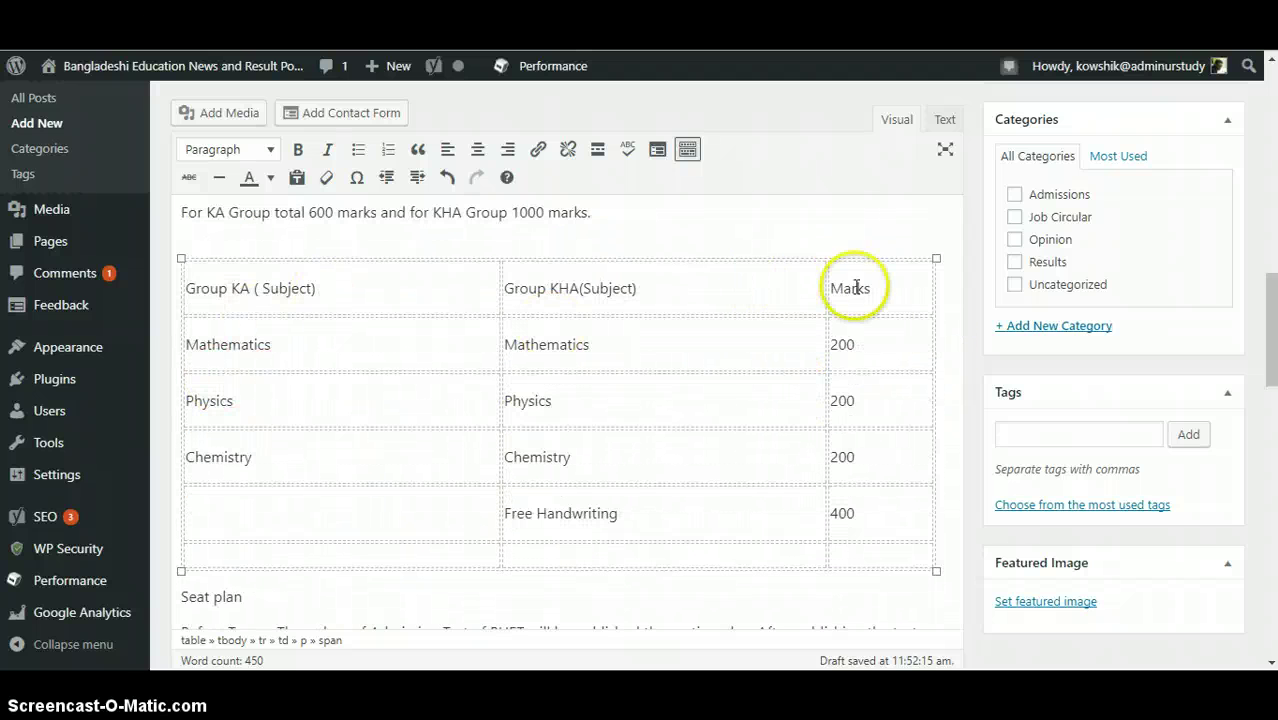
left_click_drag(856, 288, 195, 290)
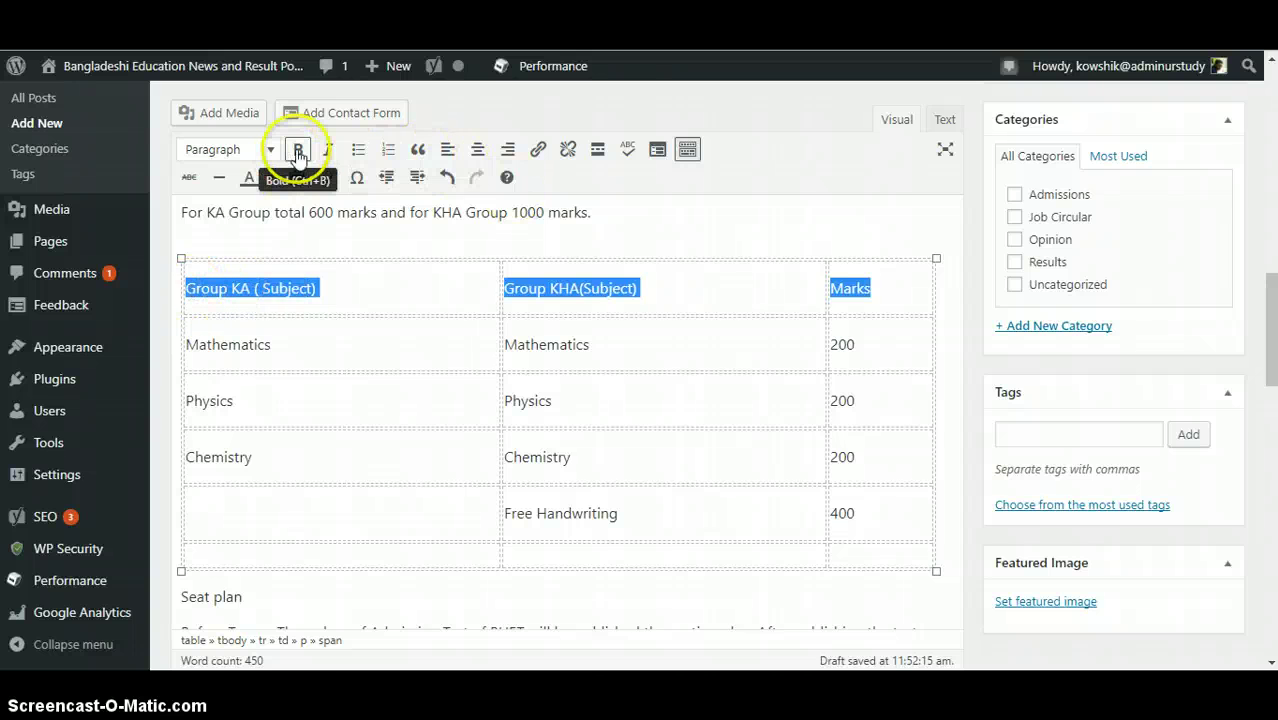
left_click(297, 149)
left_click(478, 152)
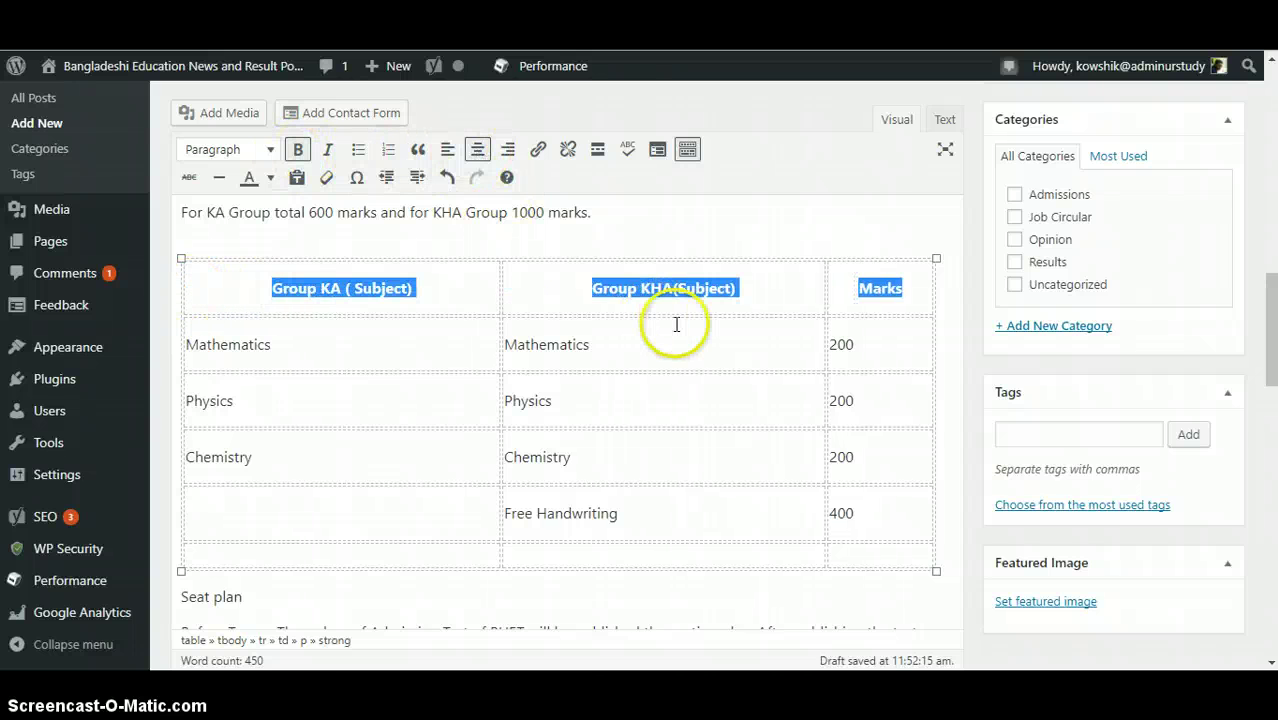
Step: Center the text in the Mathematics, Physics and Chemistry rows of the marks table
left_click(840, 344)
left_click_drag(874, 349, 199, 348)
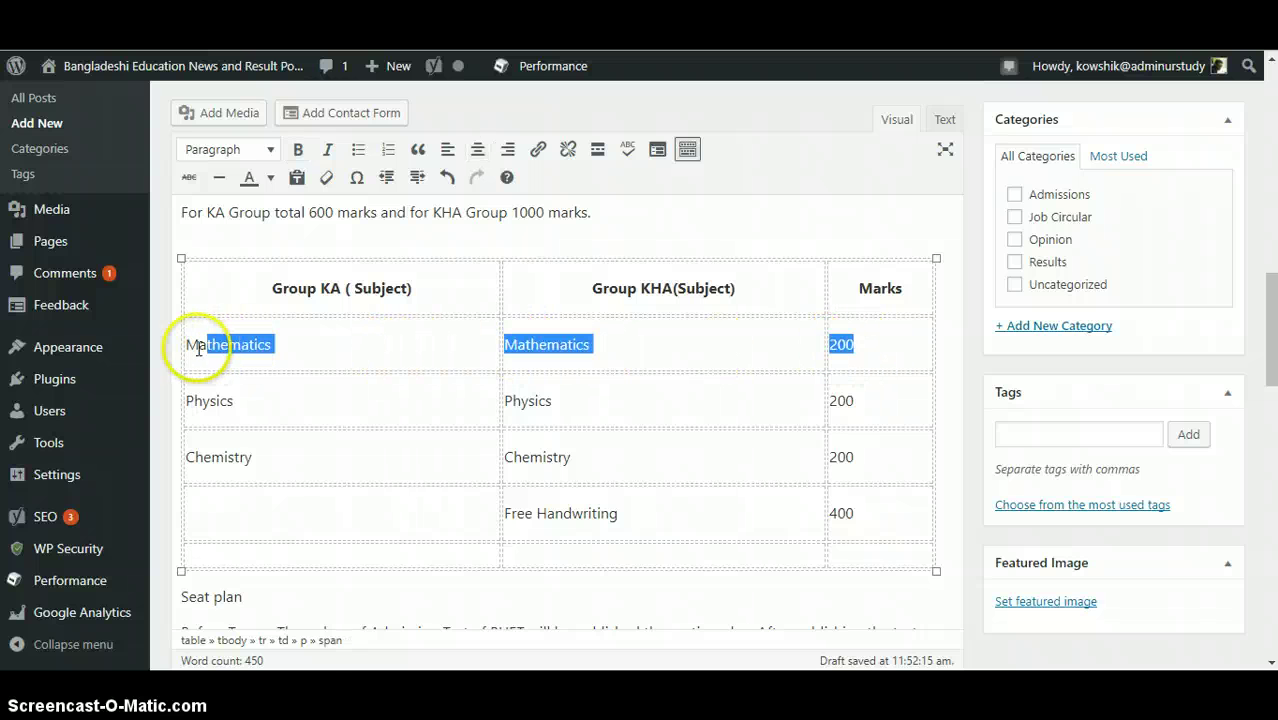
left_click(477, 150)
left_click_drag(876, 400, 196, 403)
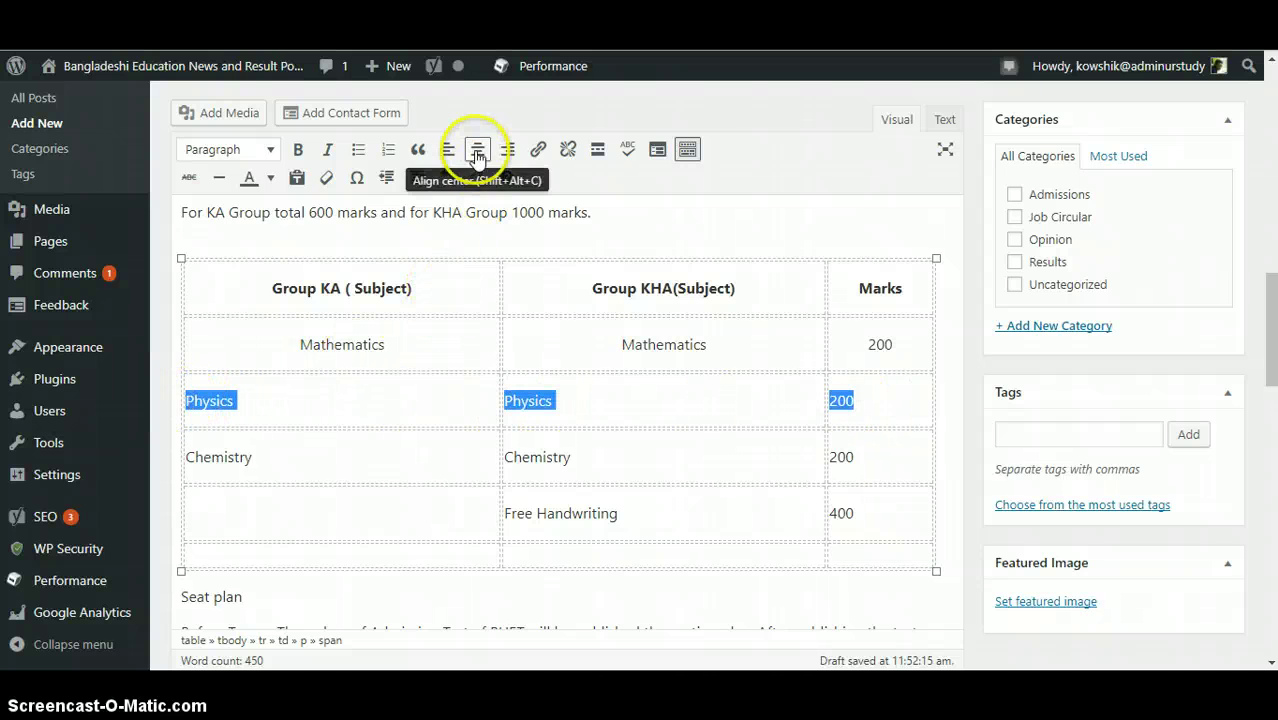
left_click(477, 150)
mouse_move(870, 451)
left_mouse_down()
mouse_move(222, 459)
mouse_move(880, 456)
left_mouse_up()
left_click(479, 150)
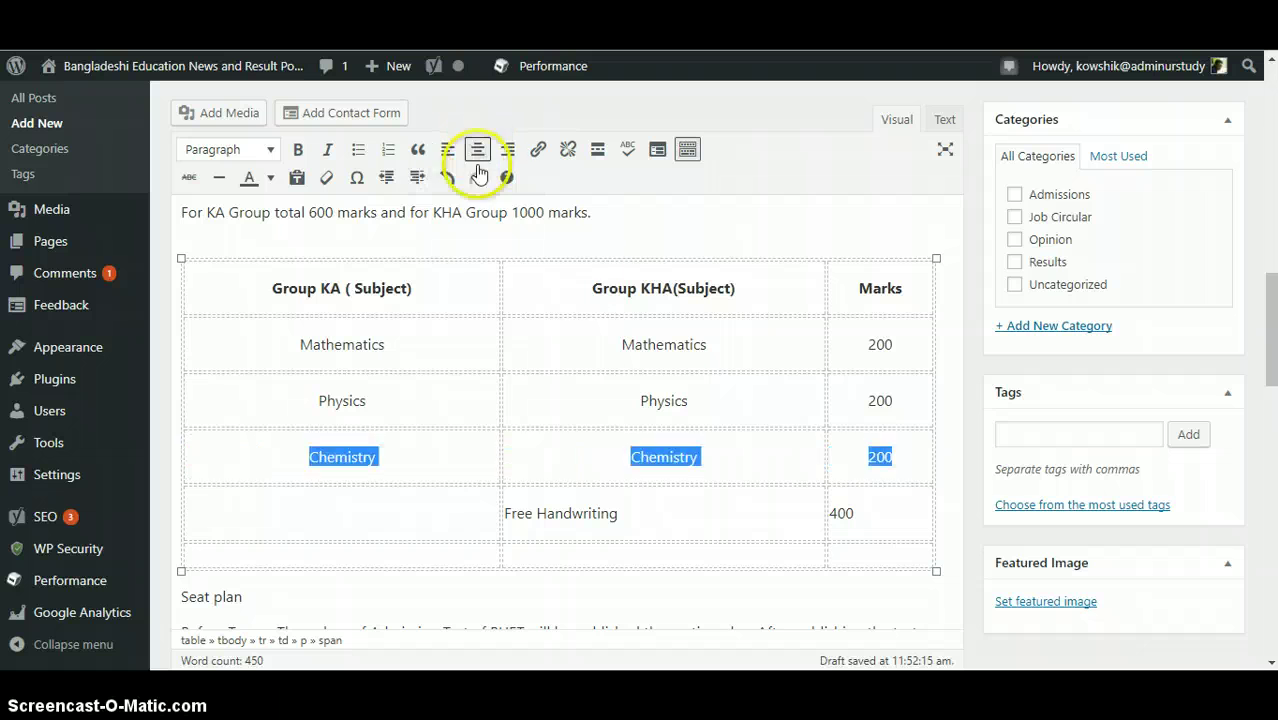
Step: Narrow the marks table slightly by resizing it from its lower corner
left_click(487, 519)
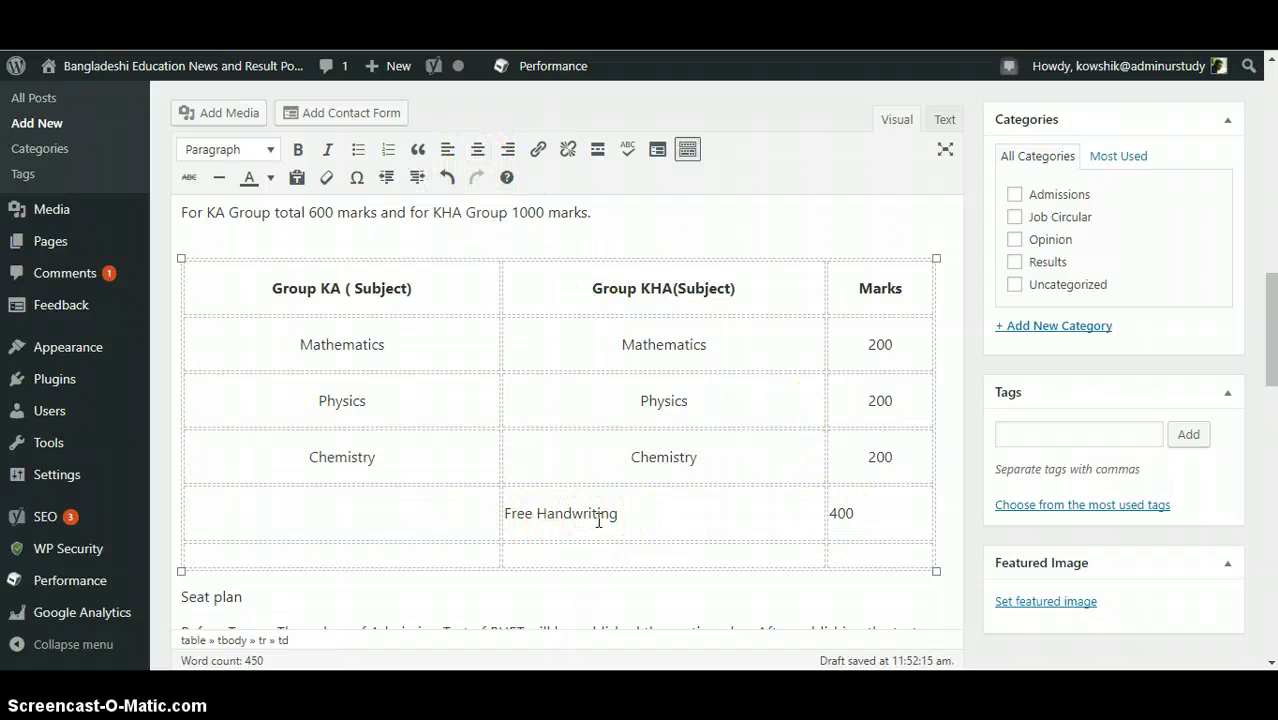
scroll(603, 519, "down", 3)
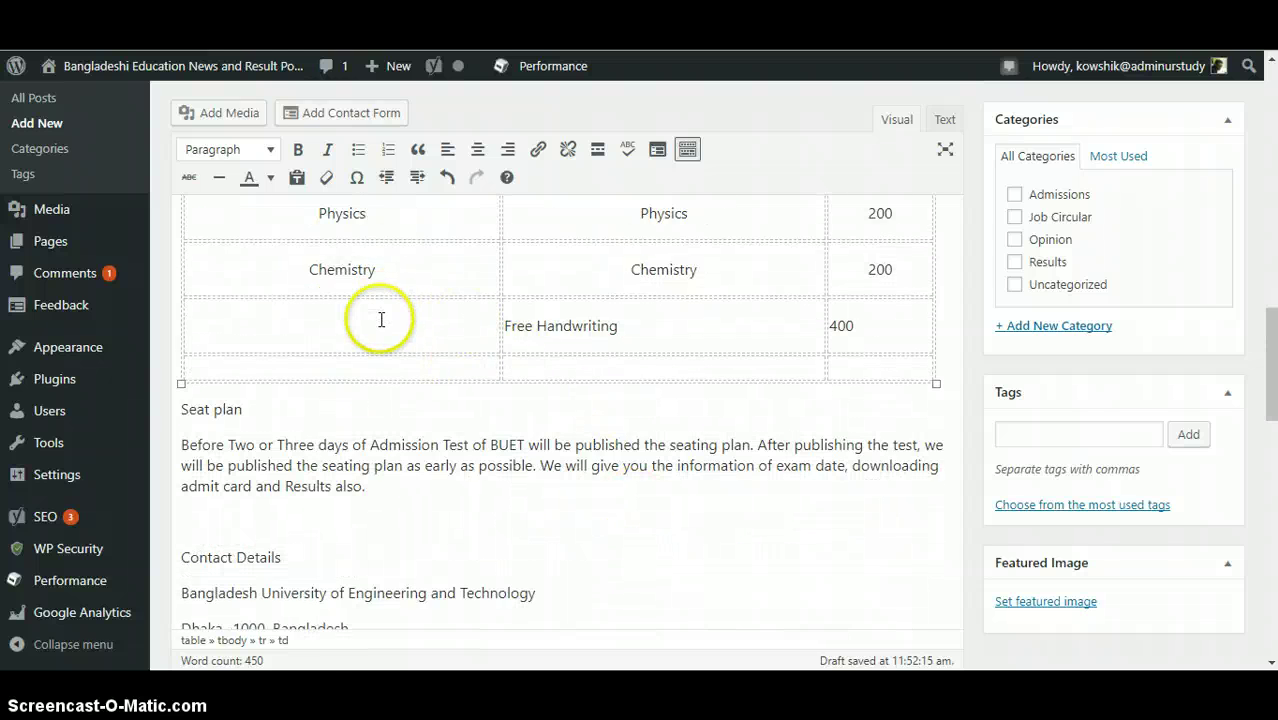
scroll(385, 320, "up", 1)
scroll(291, 448, "up", 1)
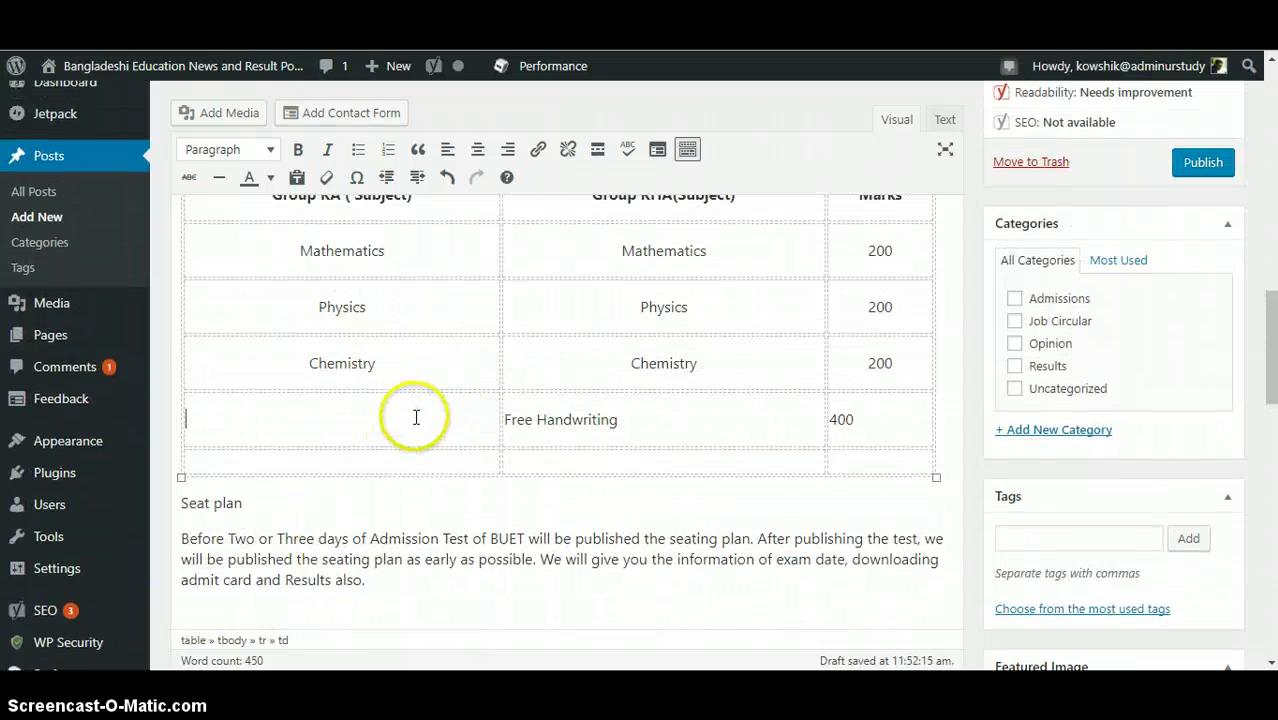
left_click_drag(935, 476, 856, 479)
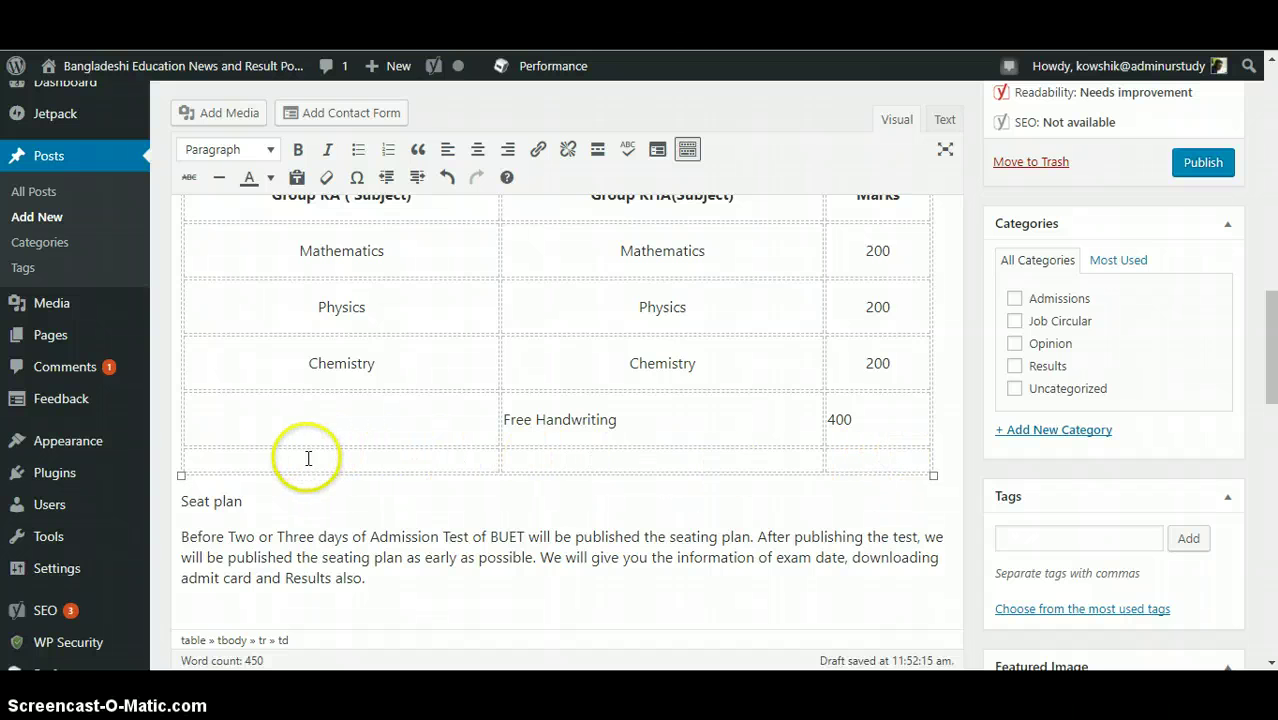
left_click(187, 463)
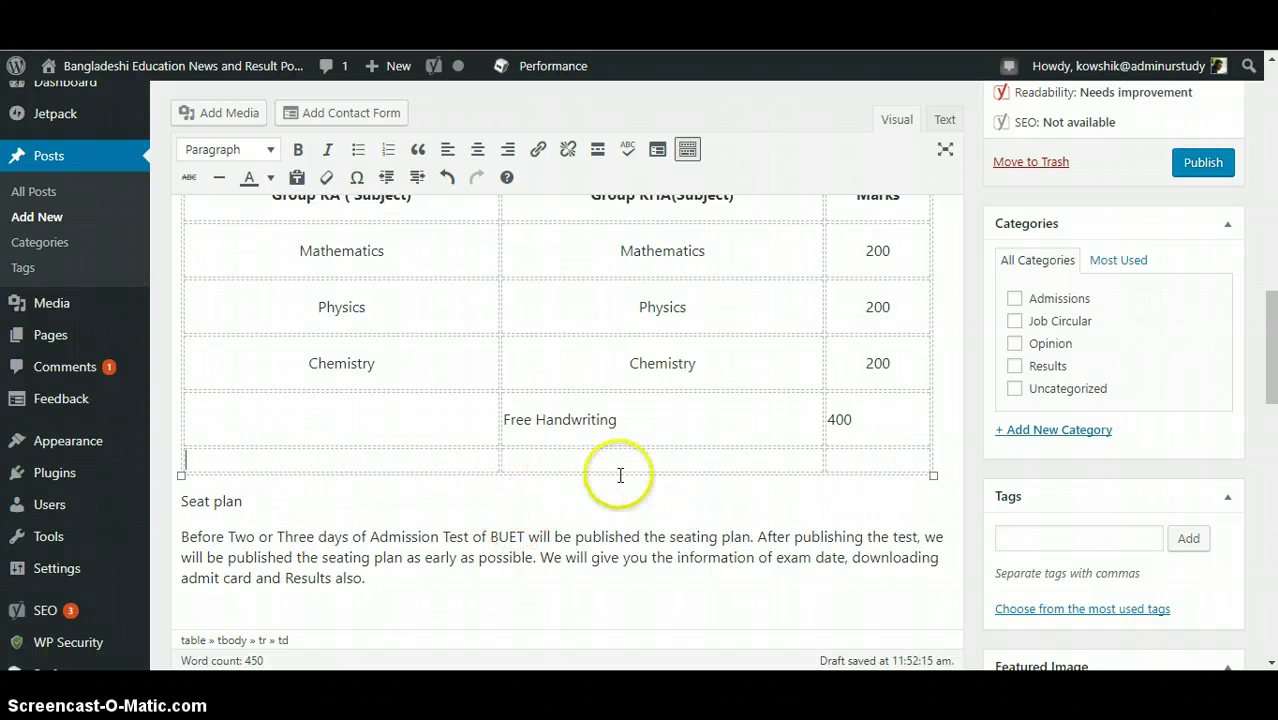
scroll(420, 490, "down", 1)
left_click(186, 413)
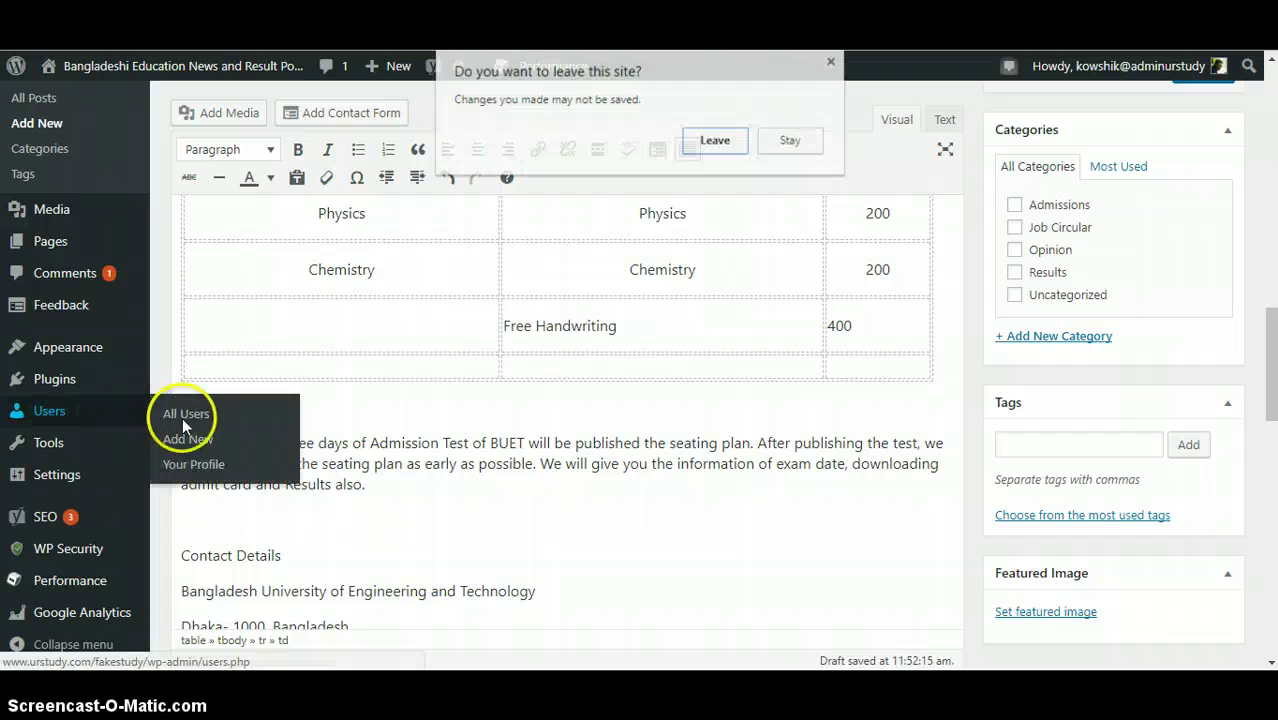
left_click(791, 148)
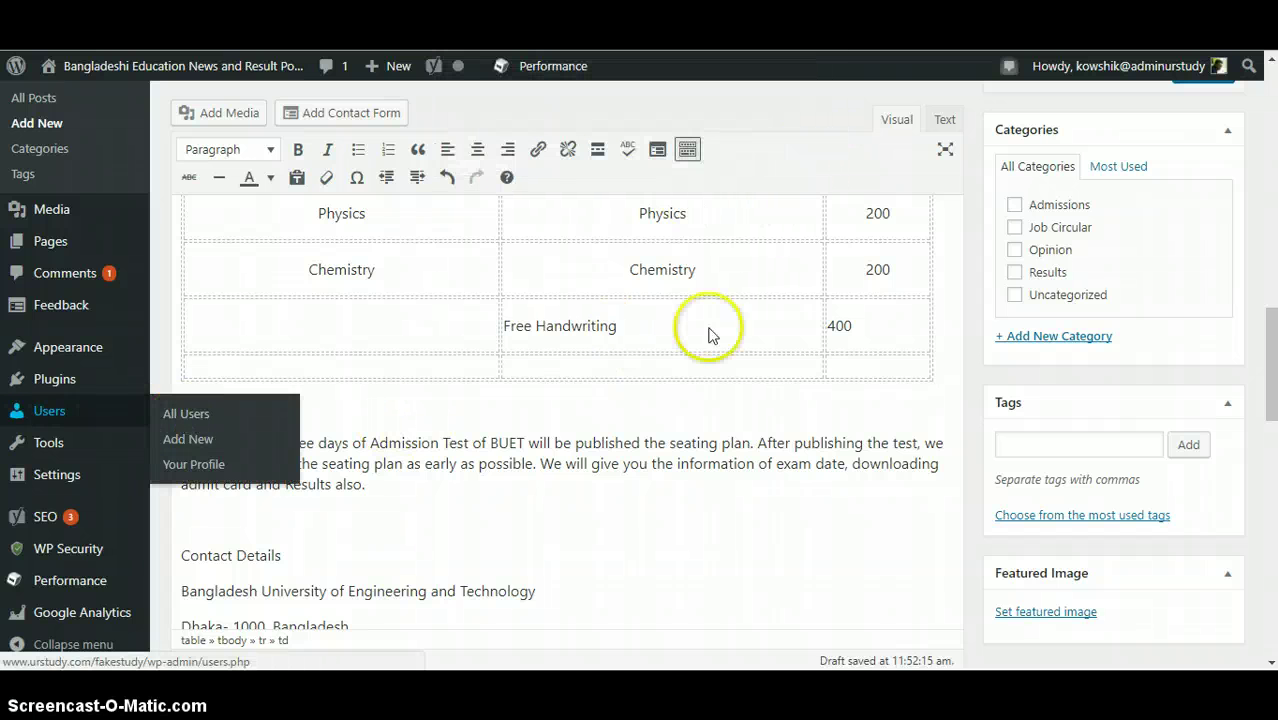
Step: Format the "Seat plan" line as a bold, centered Heading 3
left_click_drag(243, 407, 180, 413)
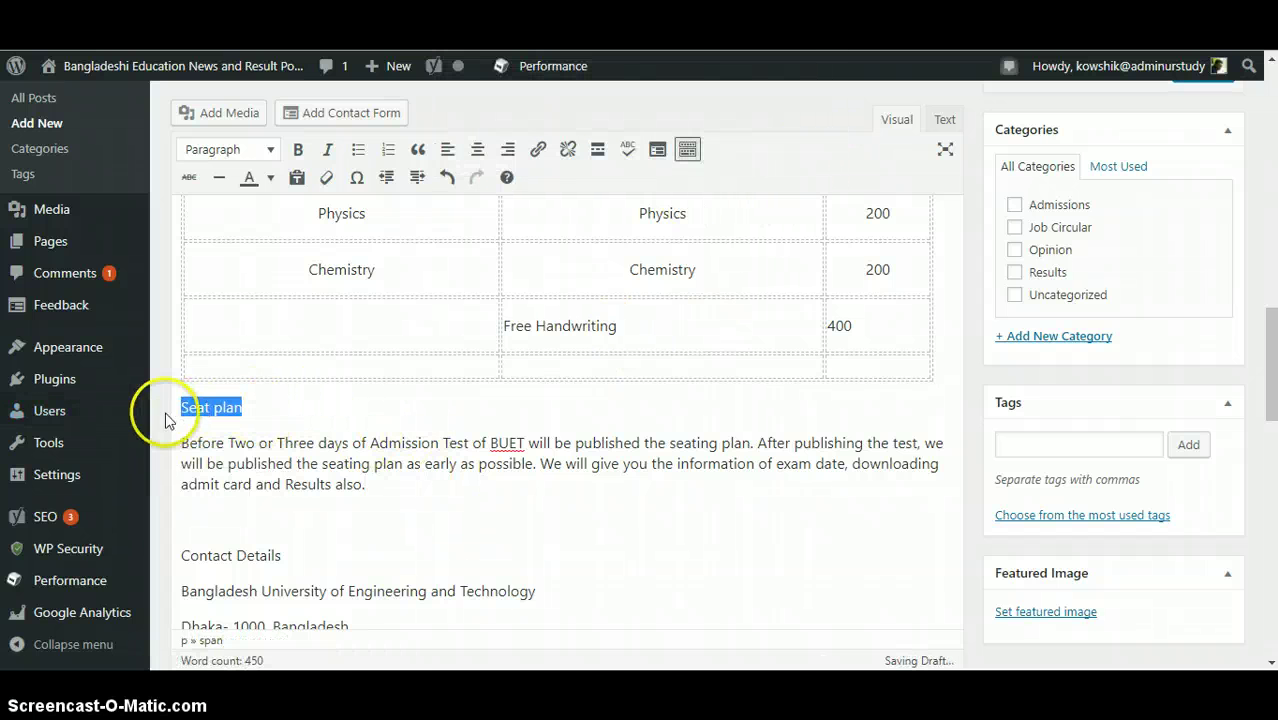
left_click(297, 151)
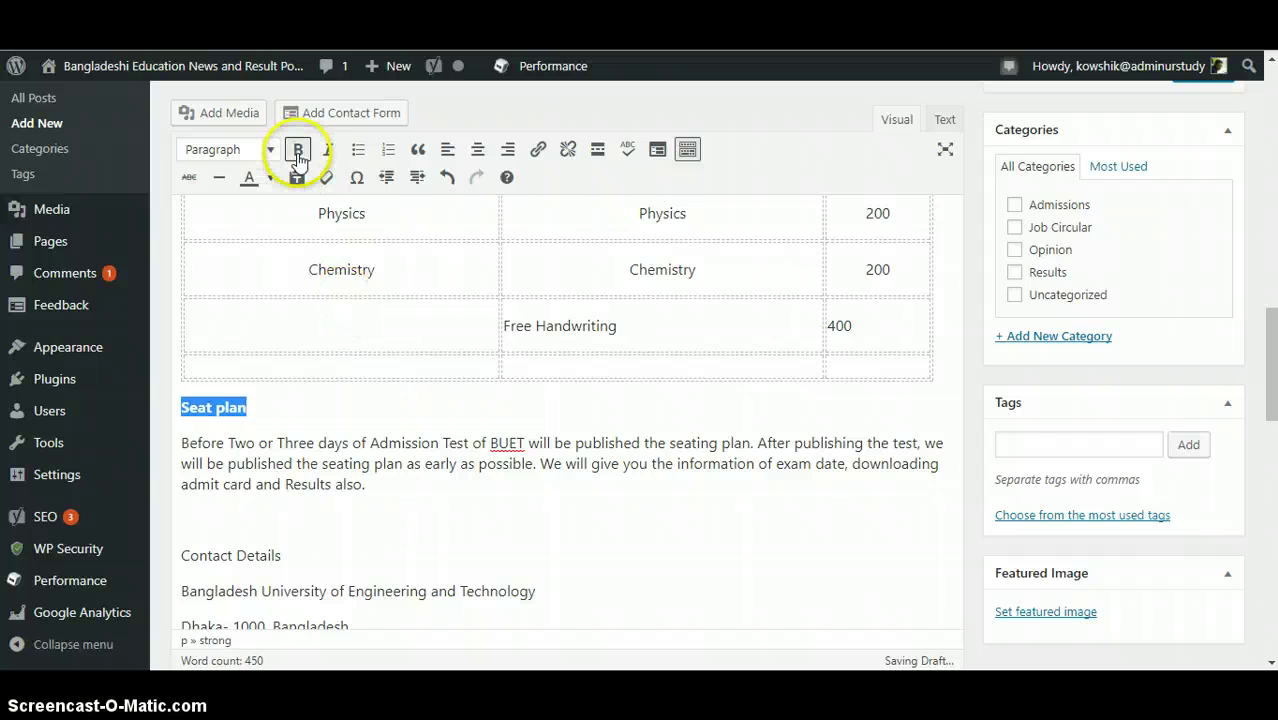
left_click(270, 149)
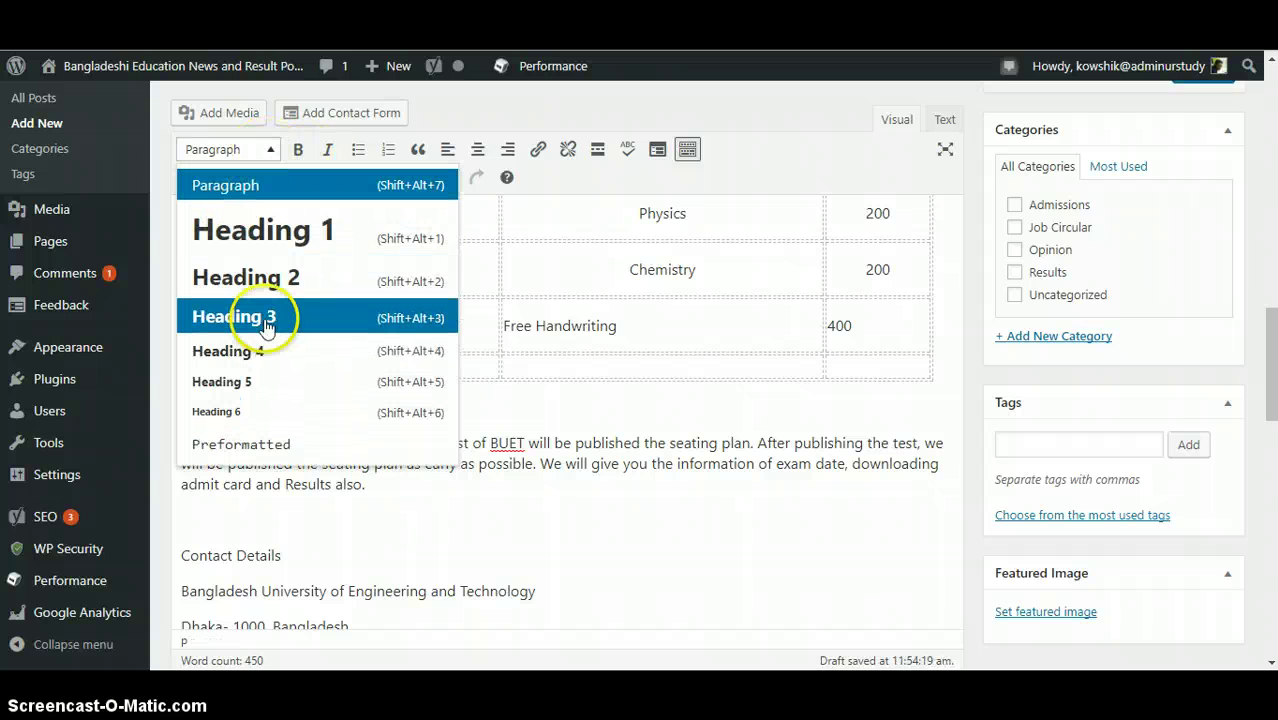
left_click(263, 318)
left_click(478, 149)
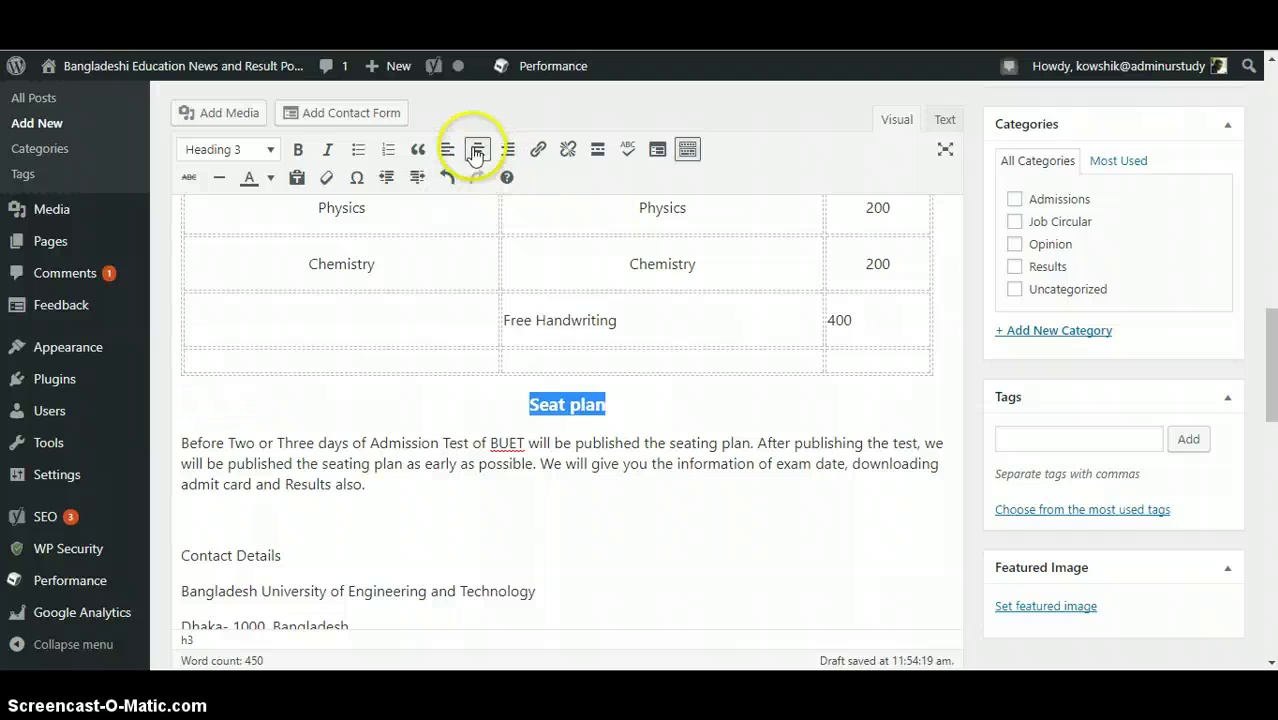
Step: Extend the "Seat plan" heading to read "Seat plan BUET Admission Test"
left_click(665, 405)
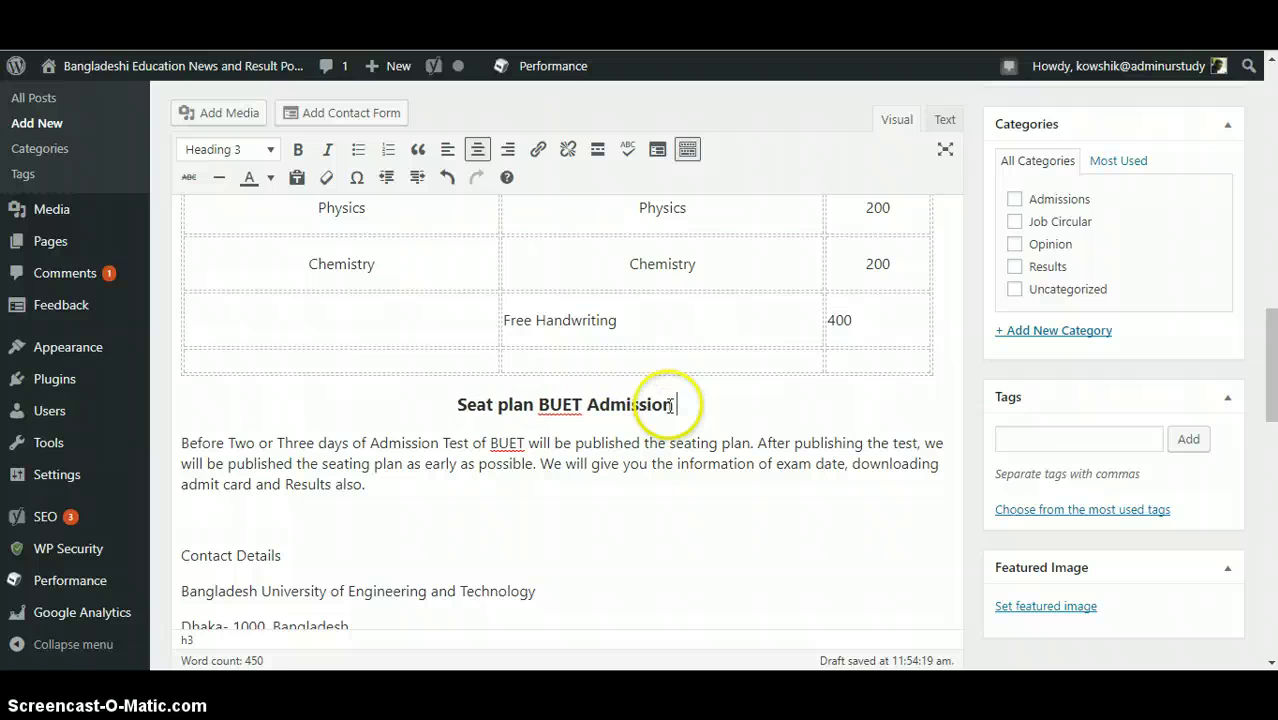
type("BUET Admission Tesat")
key("BackSpace")
key("BackSpace")
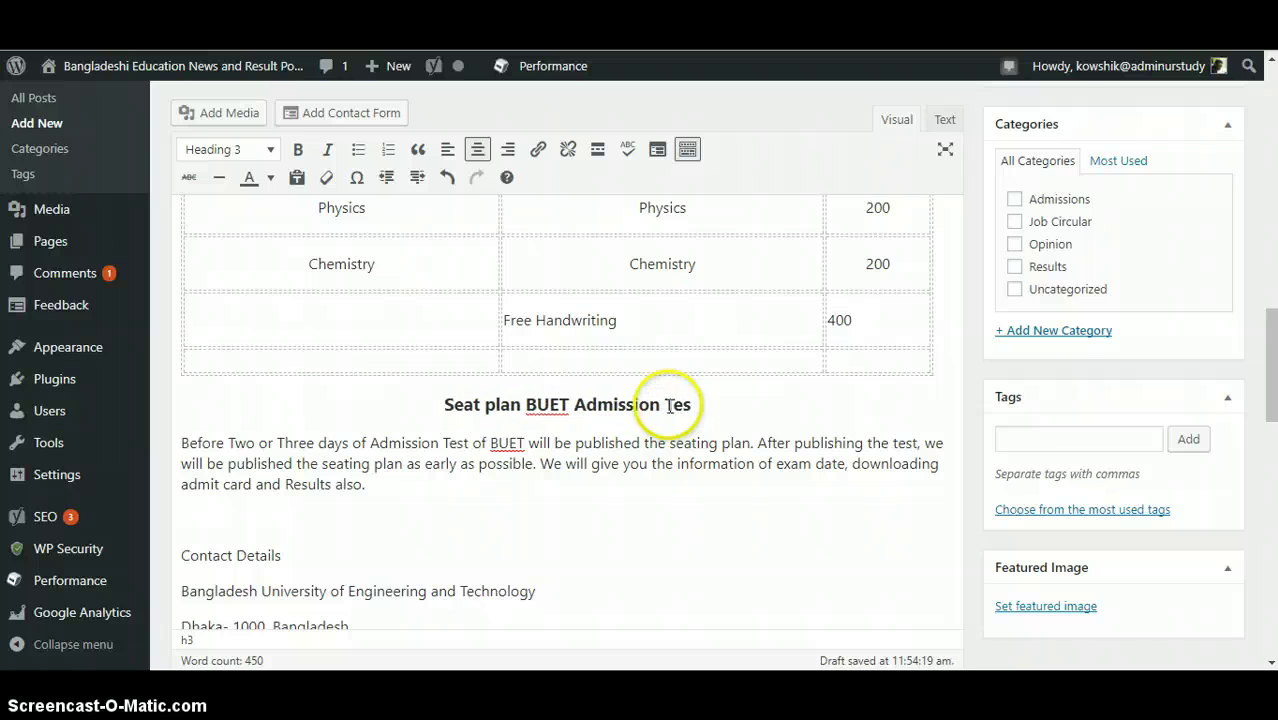
left_click(625, 484)
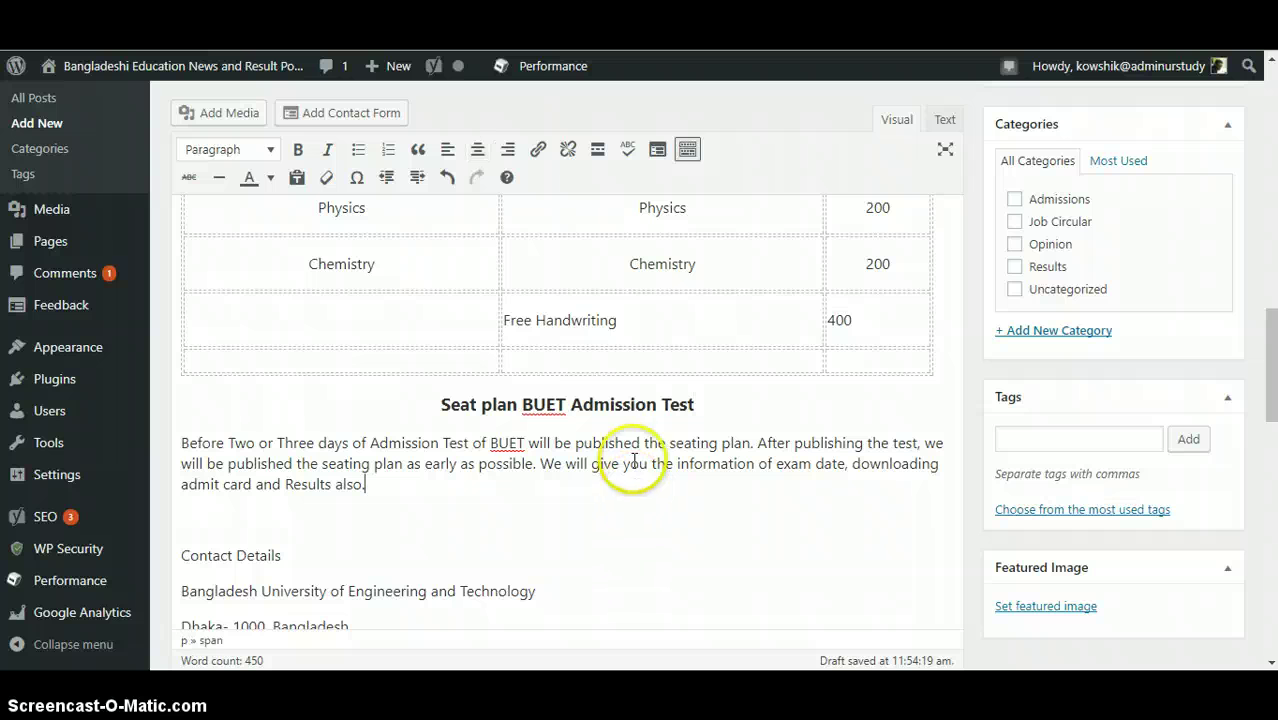
Step: Delete the blank line above "Contact Details" and make the "Contact Details" line bold
left_click(237, 519)
key("BackSpace")
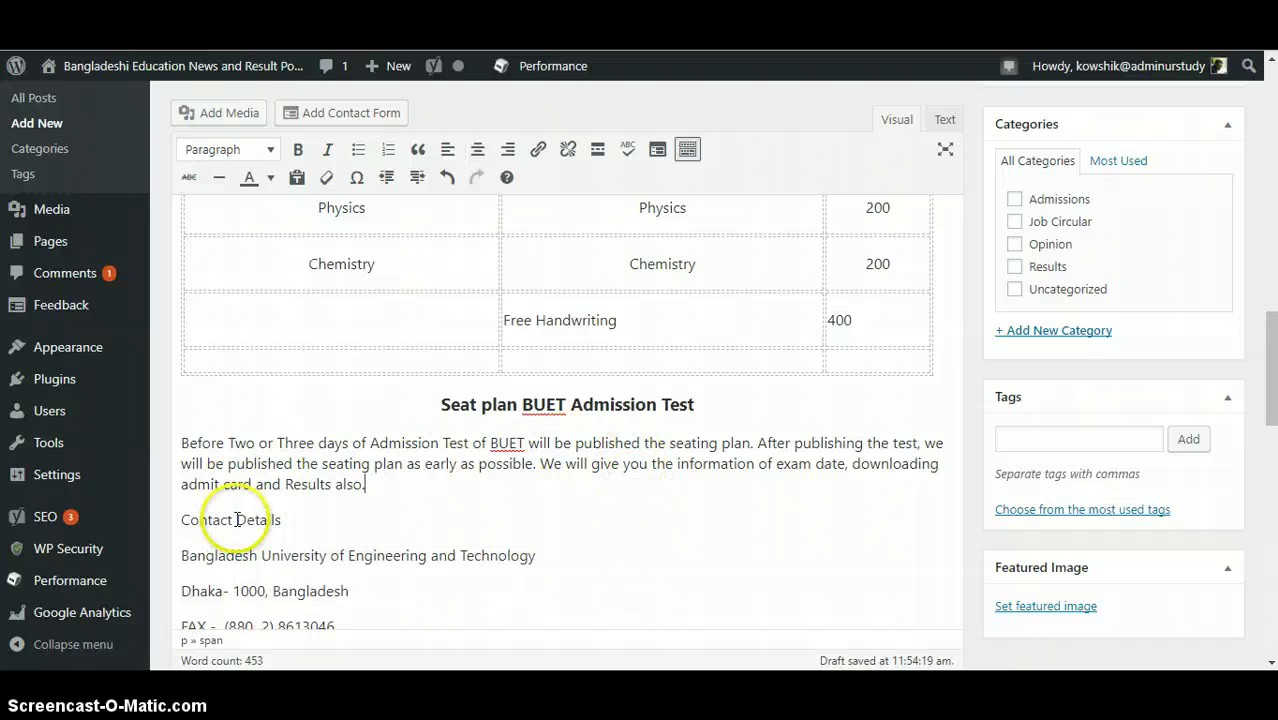
scroll(248, 499, "down", 2)
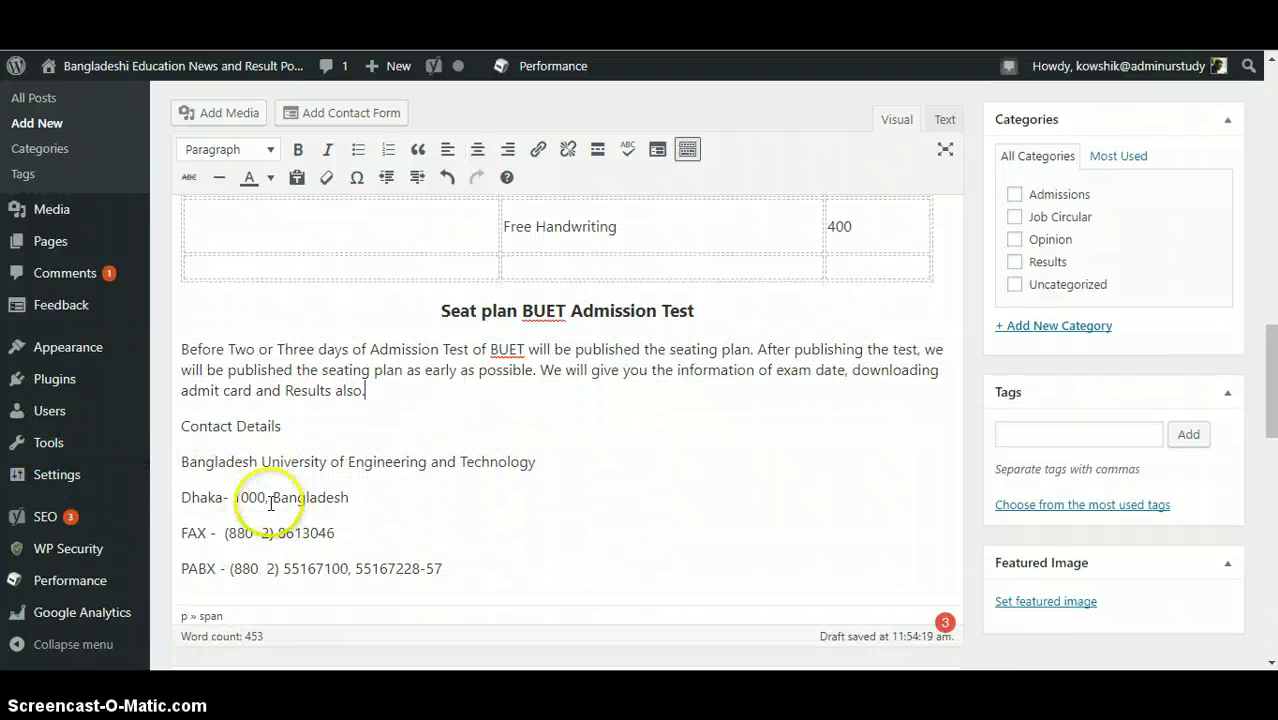
left_click_drag(179, 426, 282, 426)
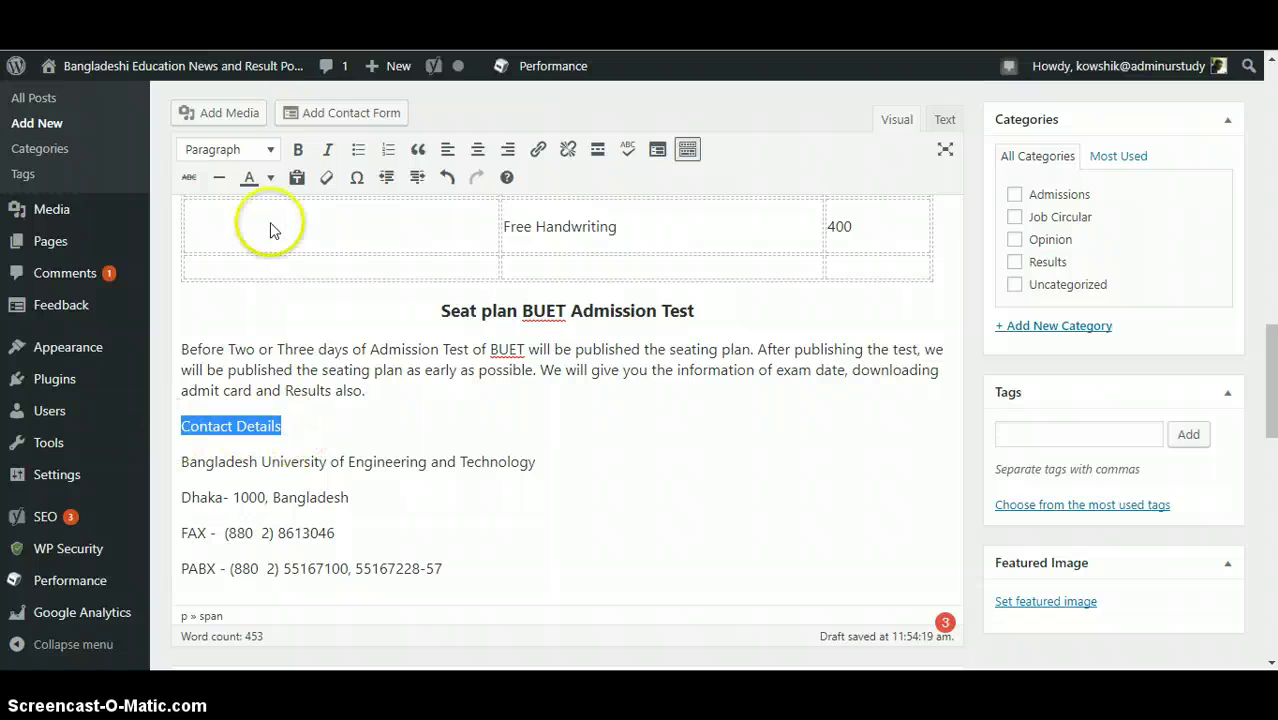
left_click(298, 150)
left_click(366, 391)
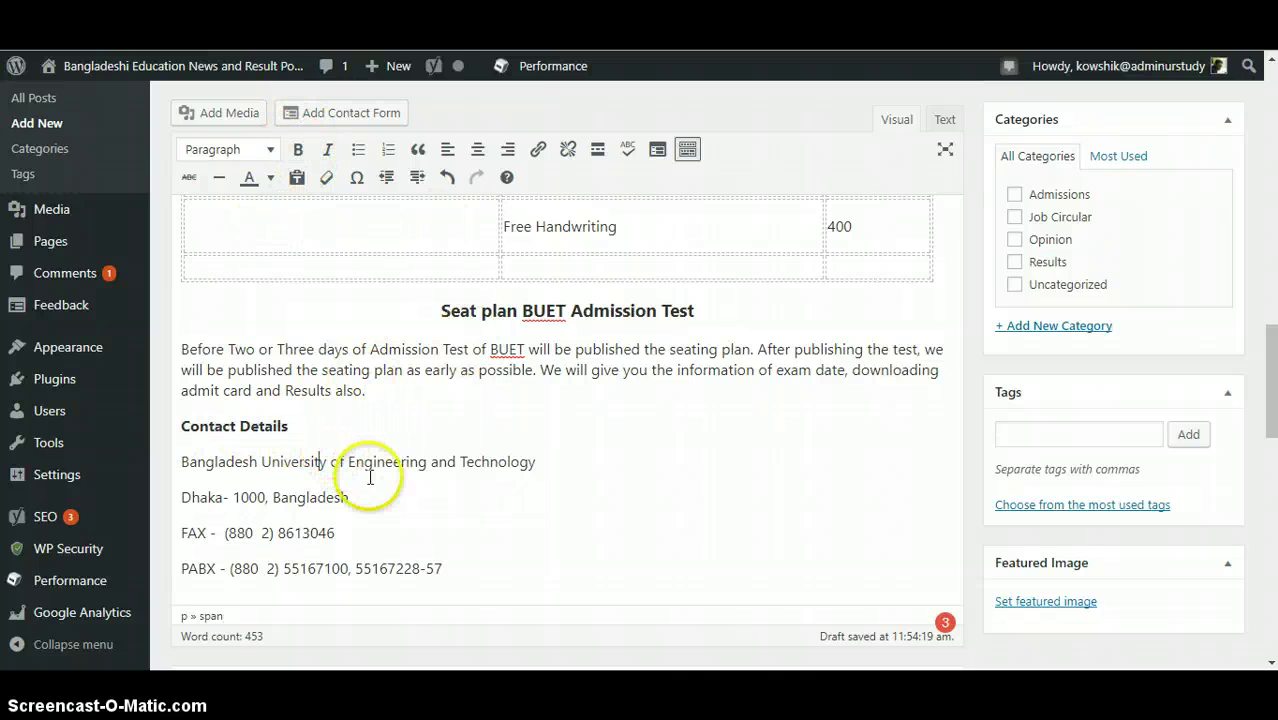
Step: Open a preview of the post
scroll(337, 559, "down", 2)
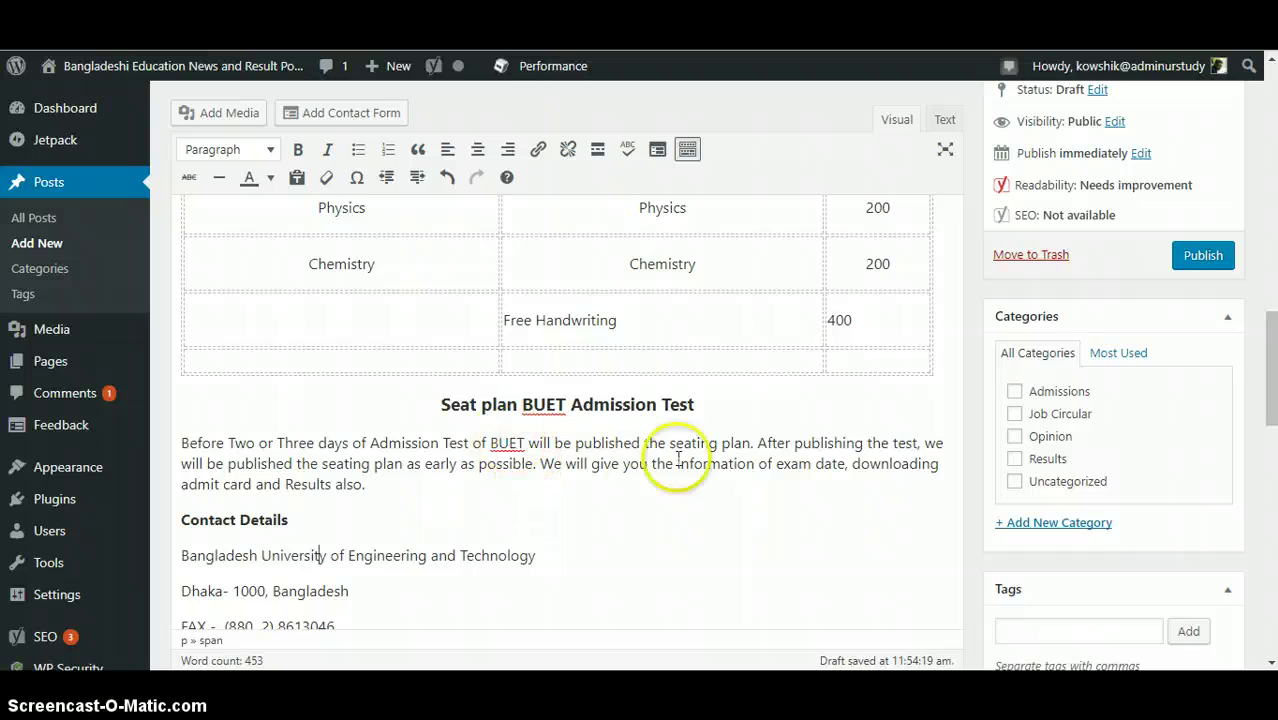
scroll(620, 500, "up", 10)
scroll(633, 500, "up", 10)
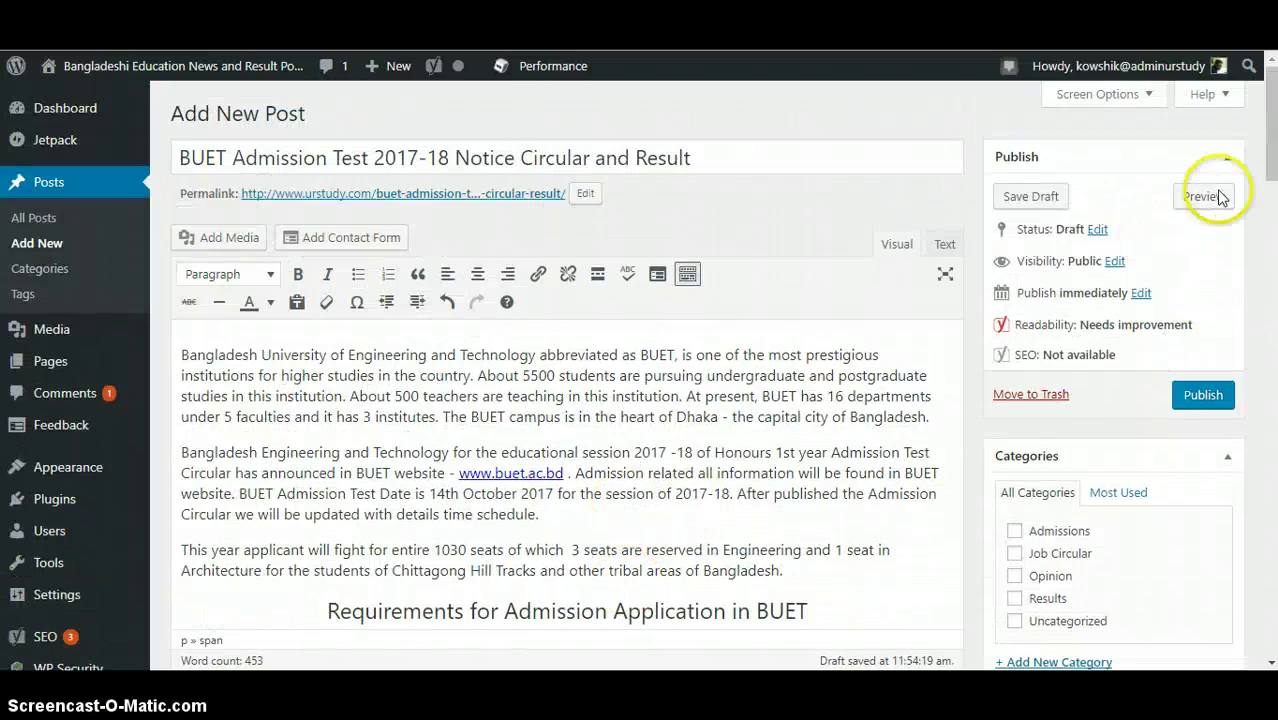
left_click(1203, 196)
key("ctrl+w")
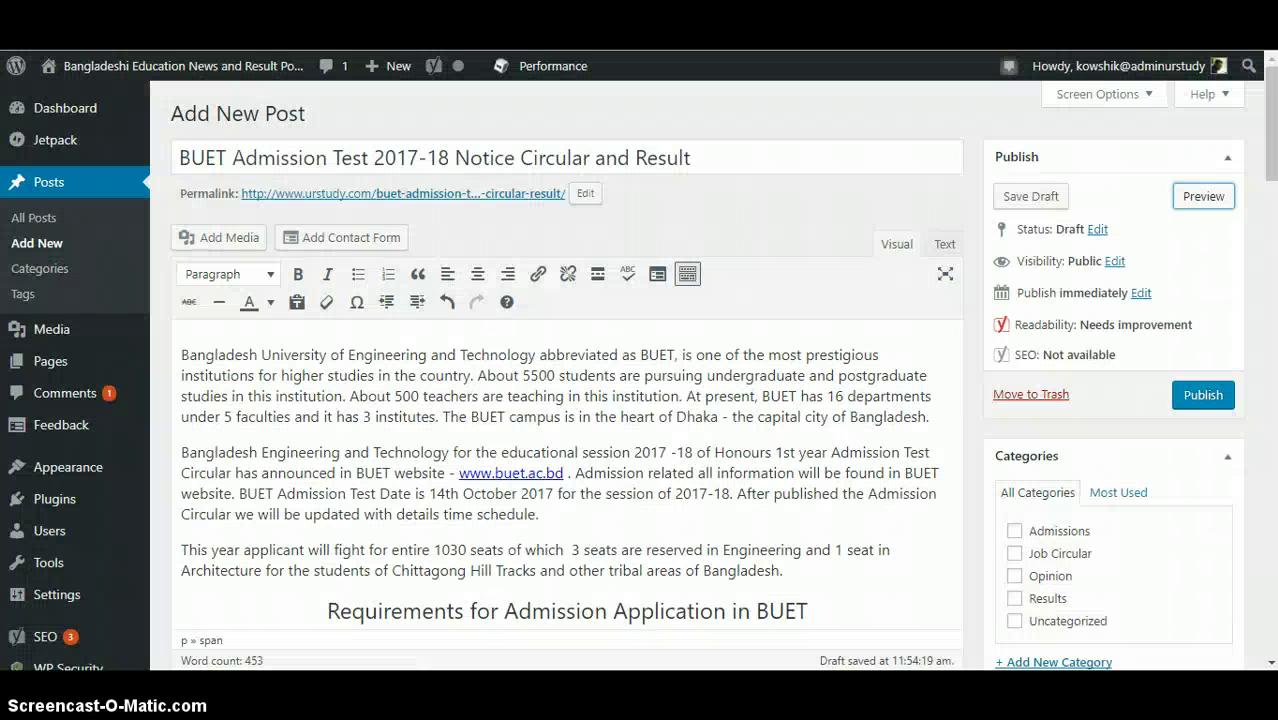
scroll(633, 190, "down", 2)
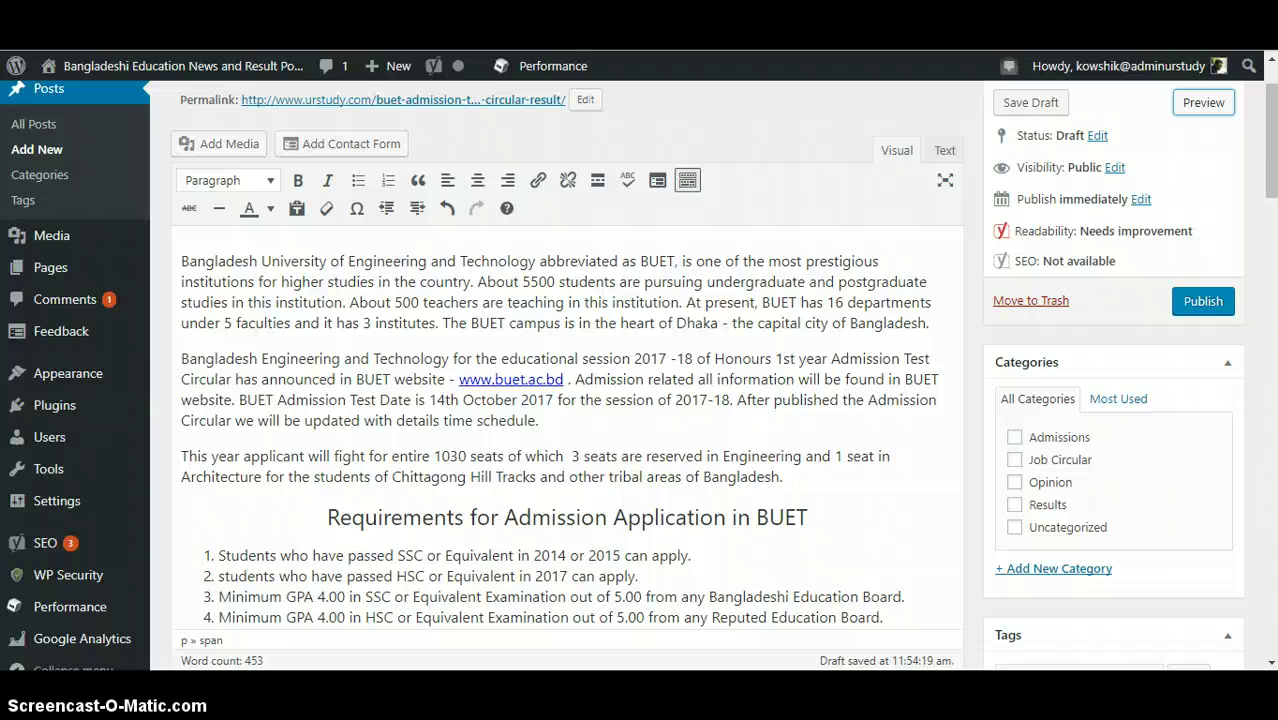
left_click(1181, 113)
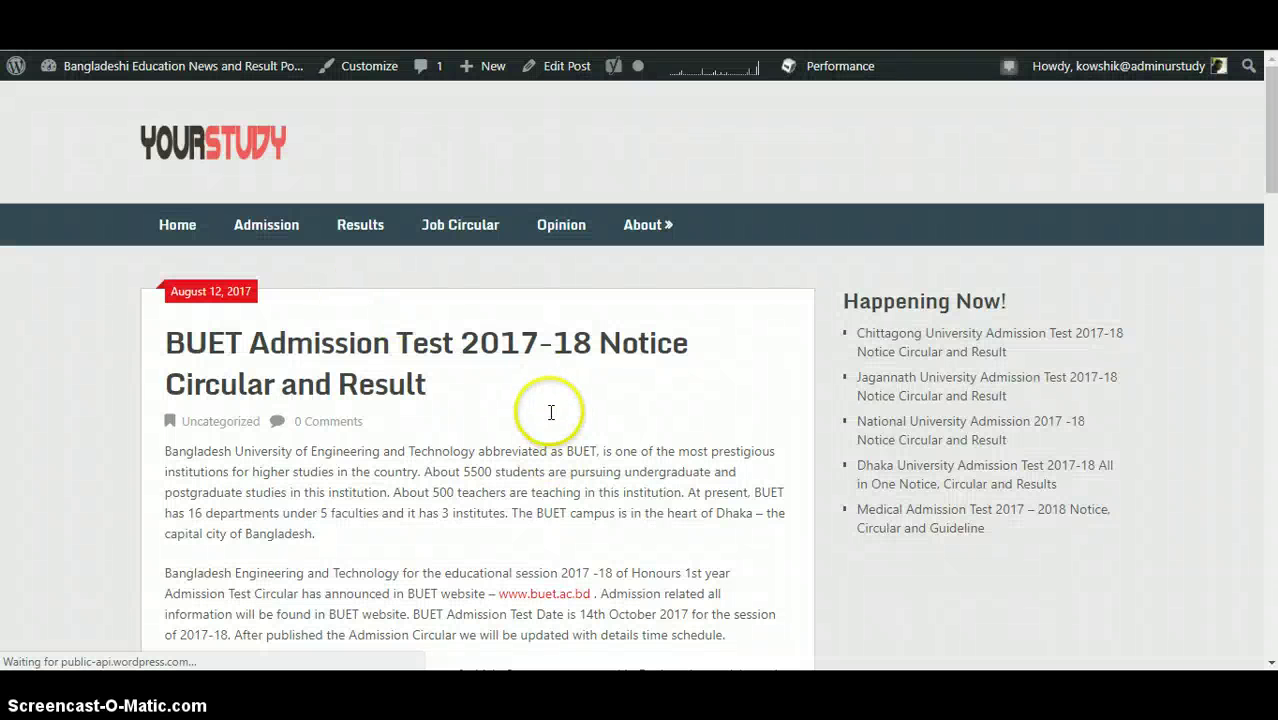
Step: Examine the previewed post from its title through the marks table to the contact details, and close the preview
scroll(477, 435, "down", 3)
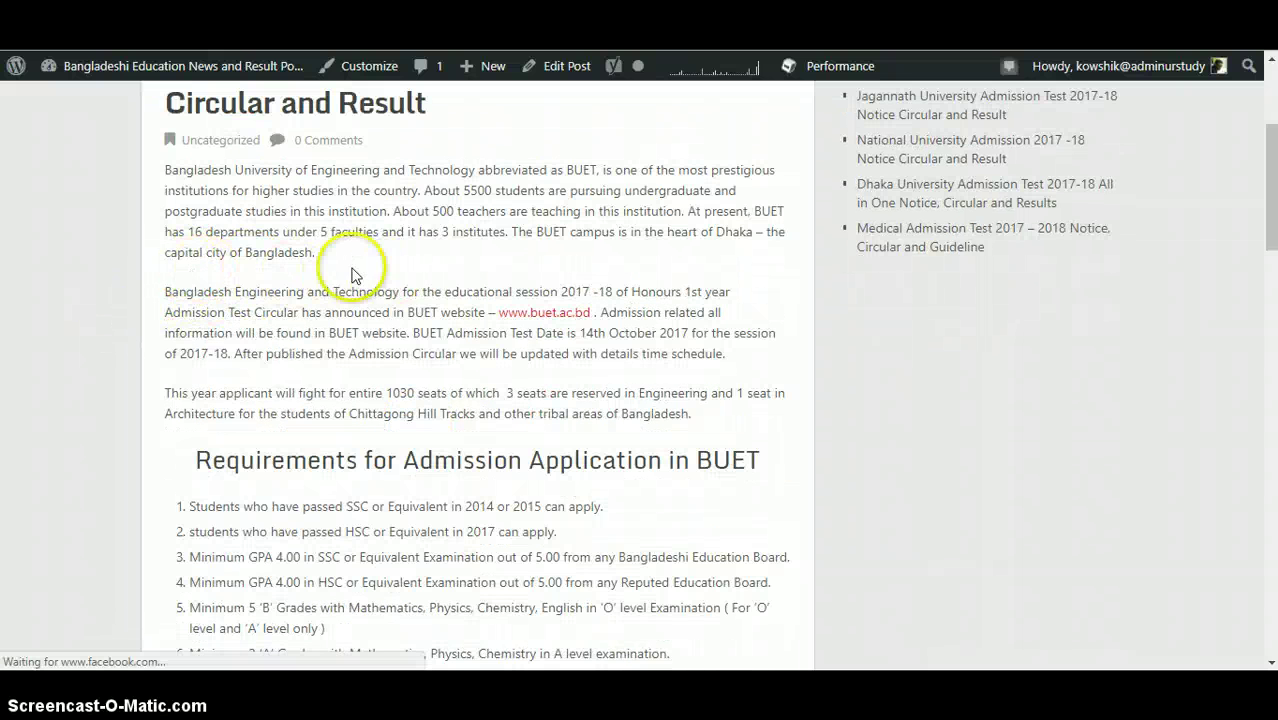
scroll(390, 300, "down", 4)
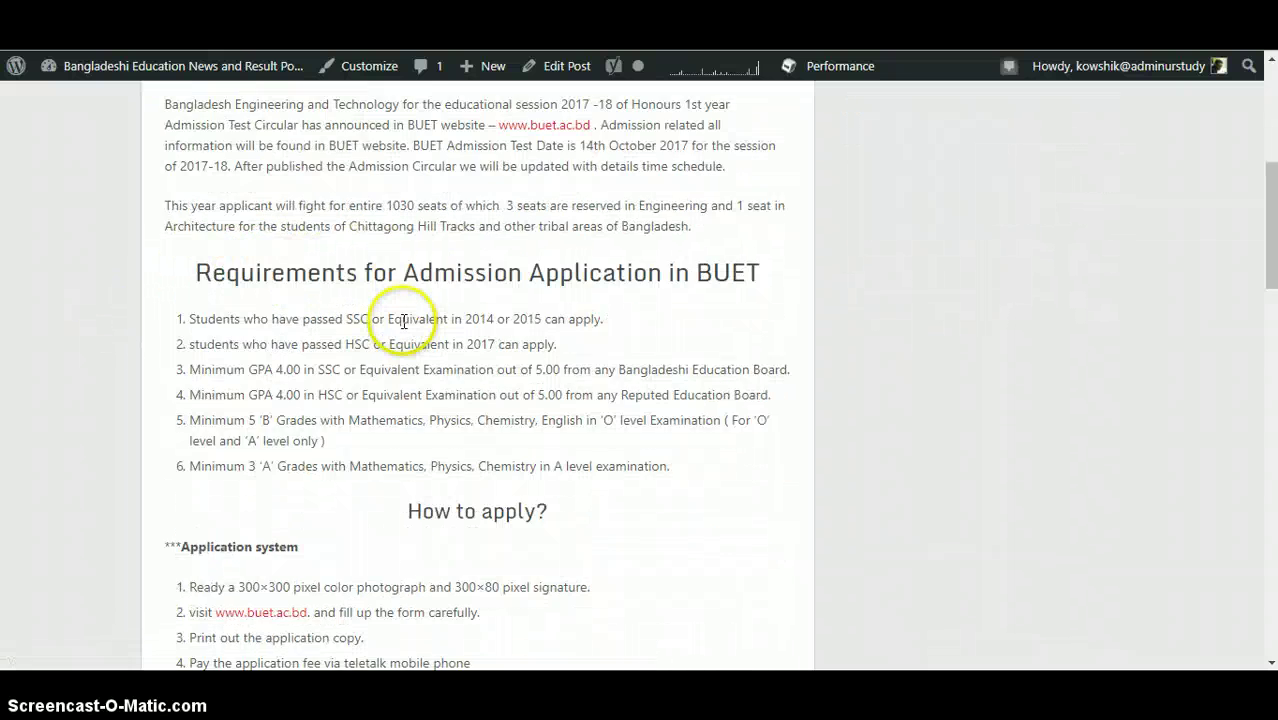
scroll(406, 335, "down", 10)
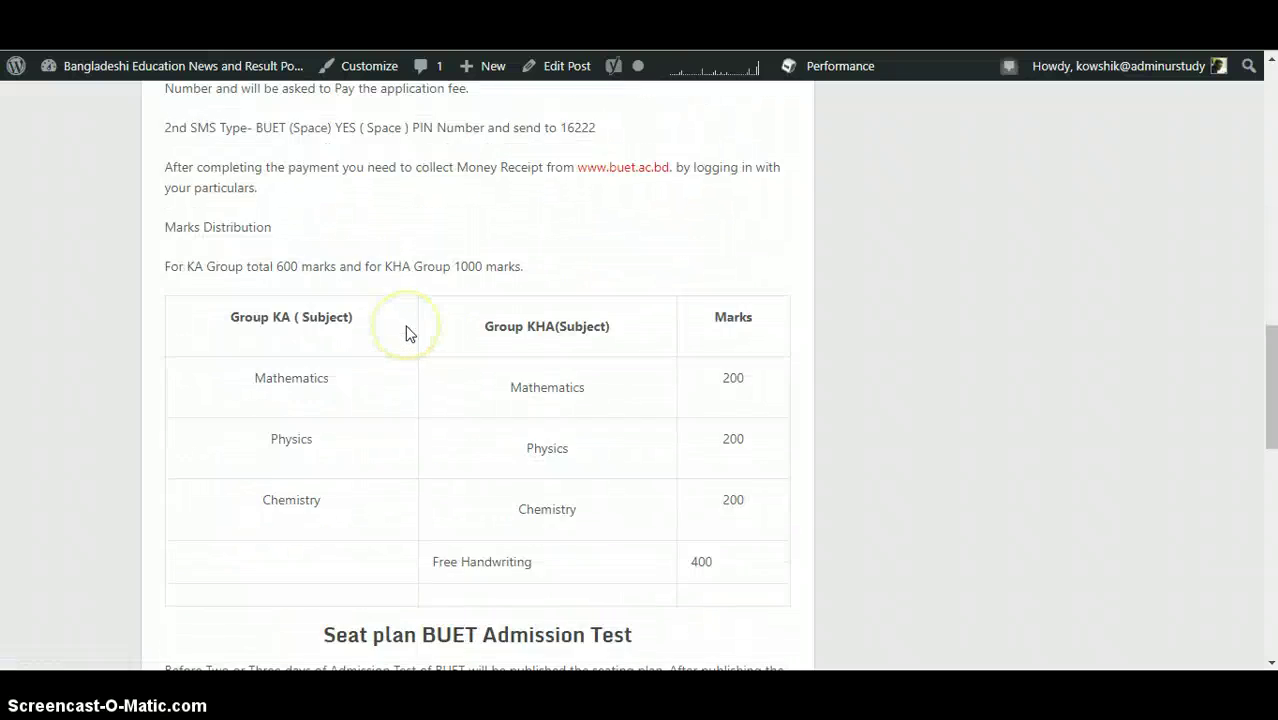
scroll(405, 322, "down", 1)
scroll(474, 357, "down", 2)
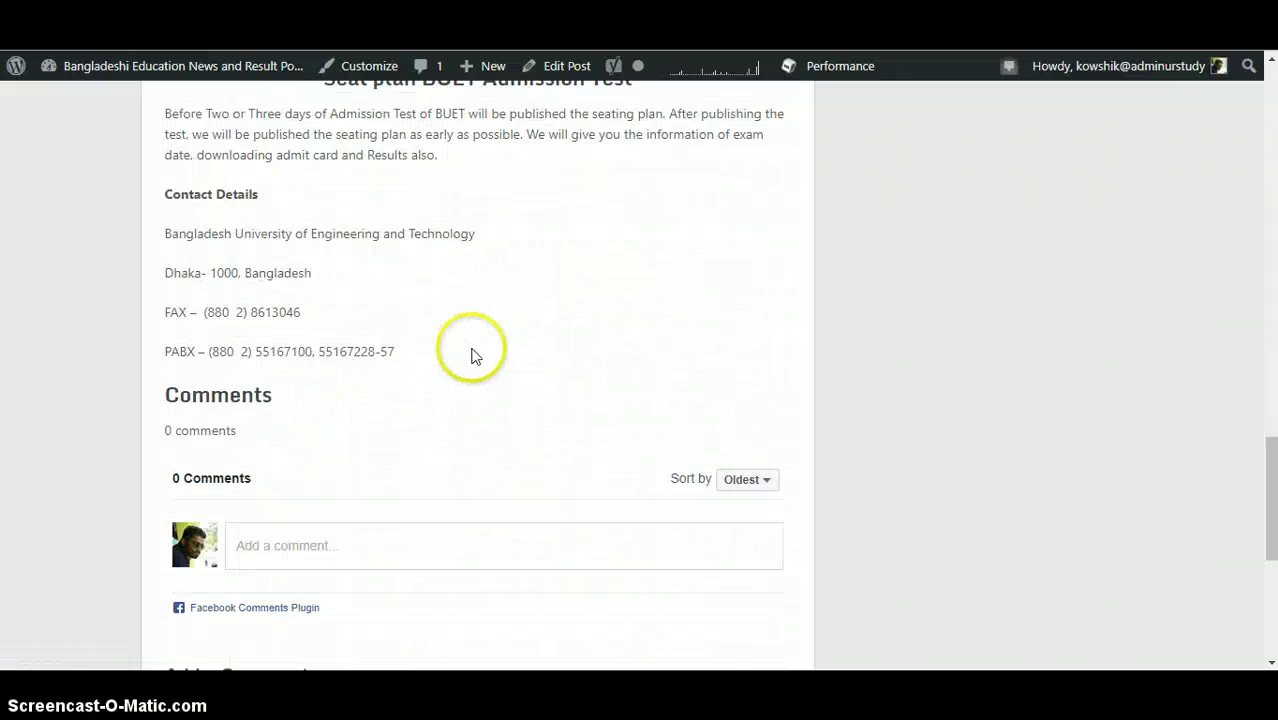
scroll(557, 365, "up", 3)
scroll(557, 365, "up", 11)
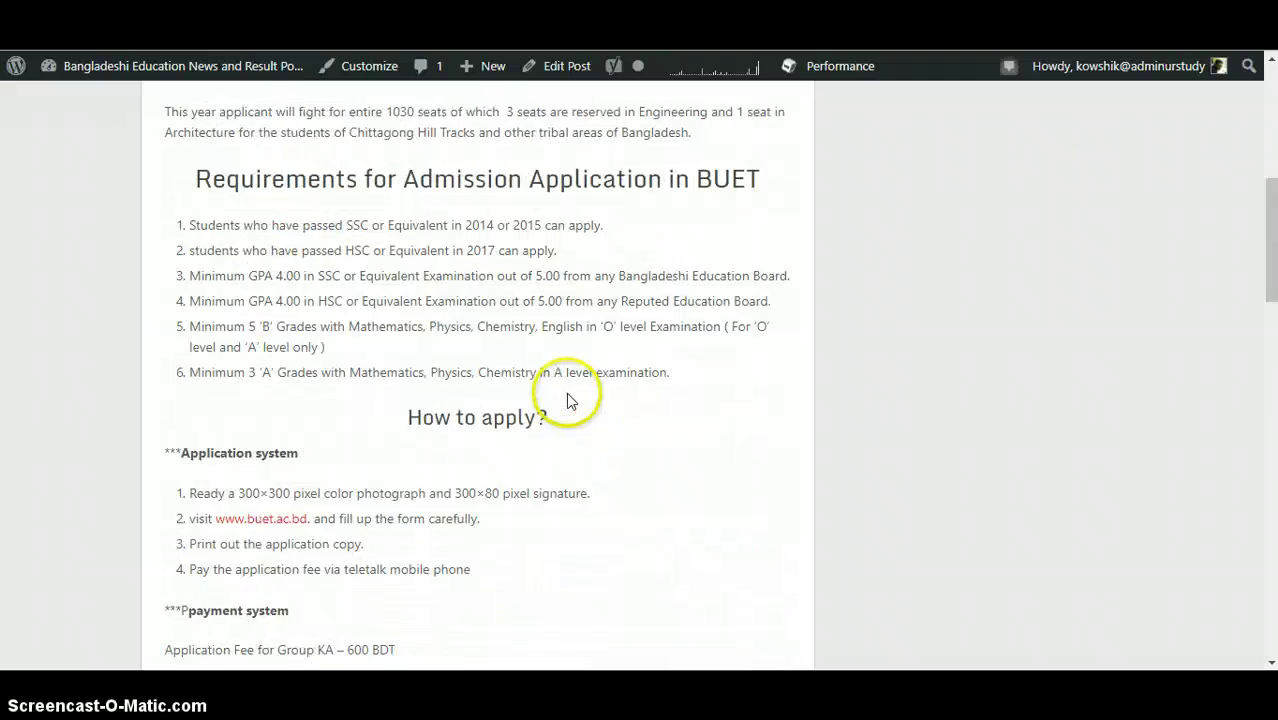
scroll(563, 381, "up", 4)
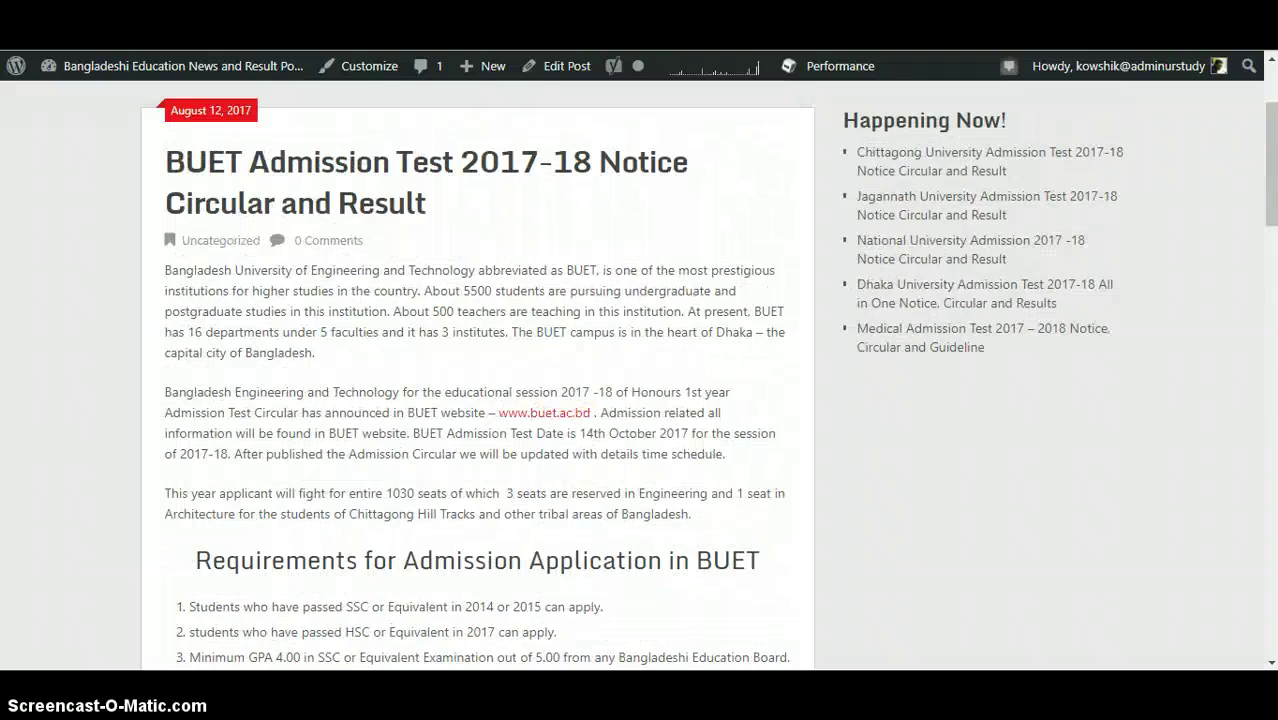
key("ctrl+w")
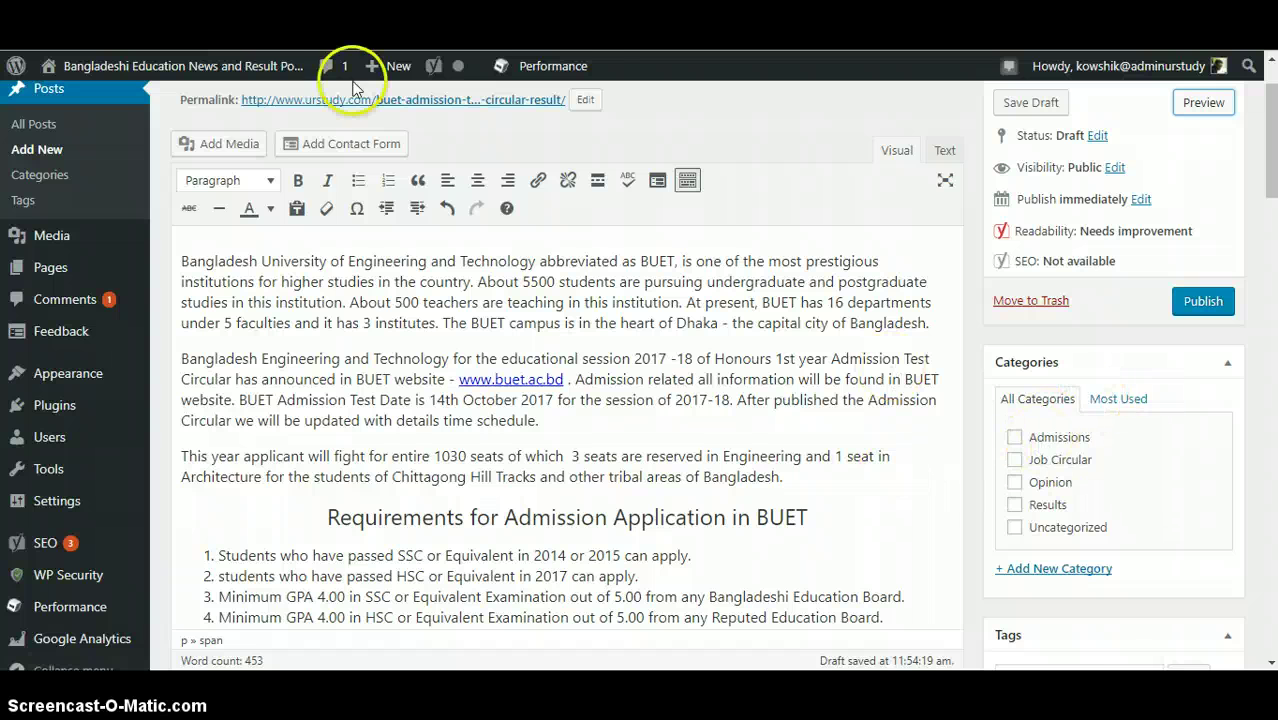
Step: Assign the post to the Admissions category and save the draft
scroll(414, 272, "up", 1)
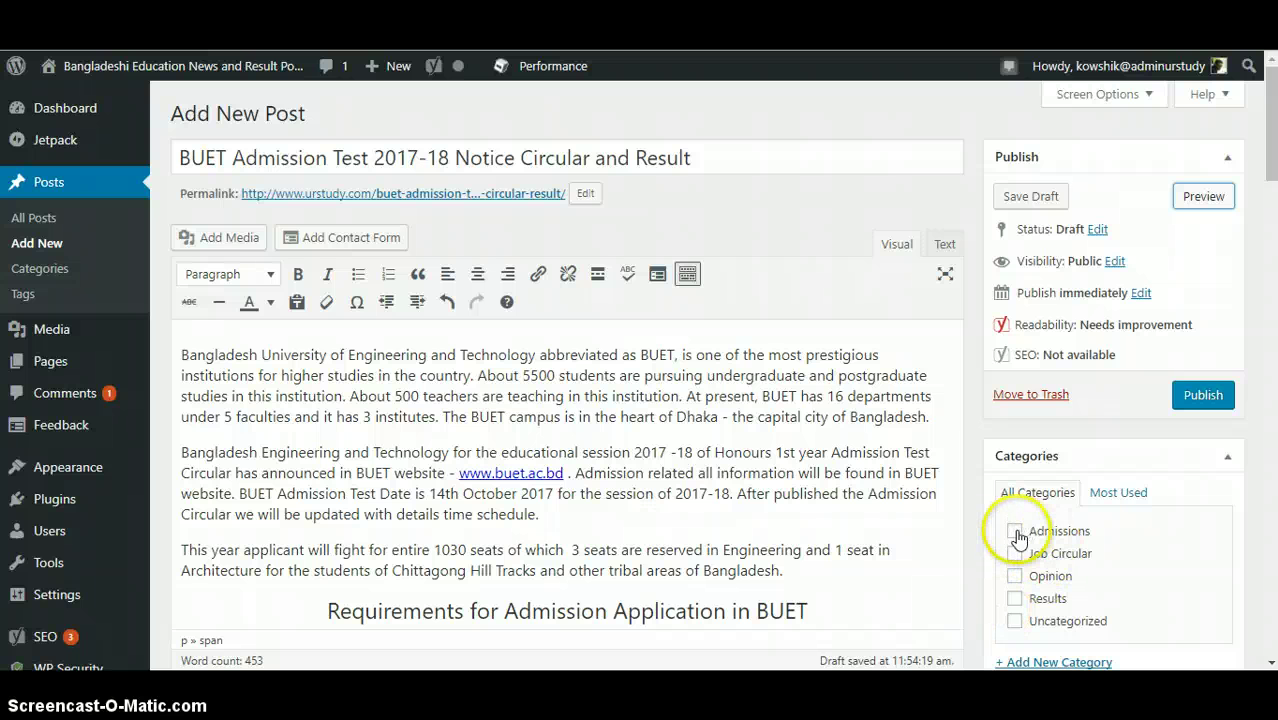
scroll(682, 494, "down", 3)
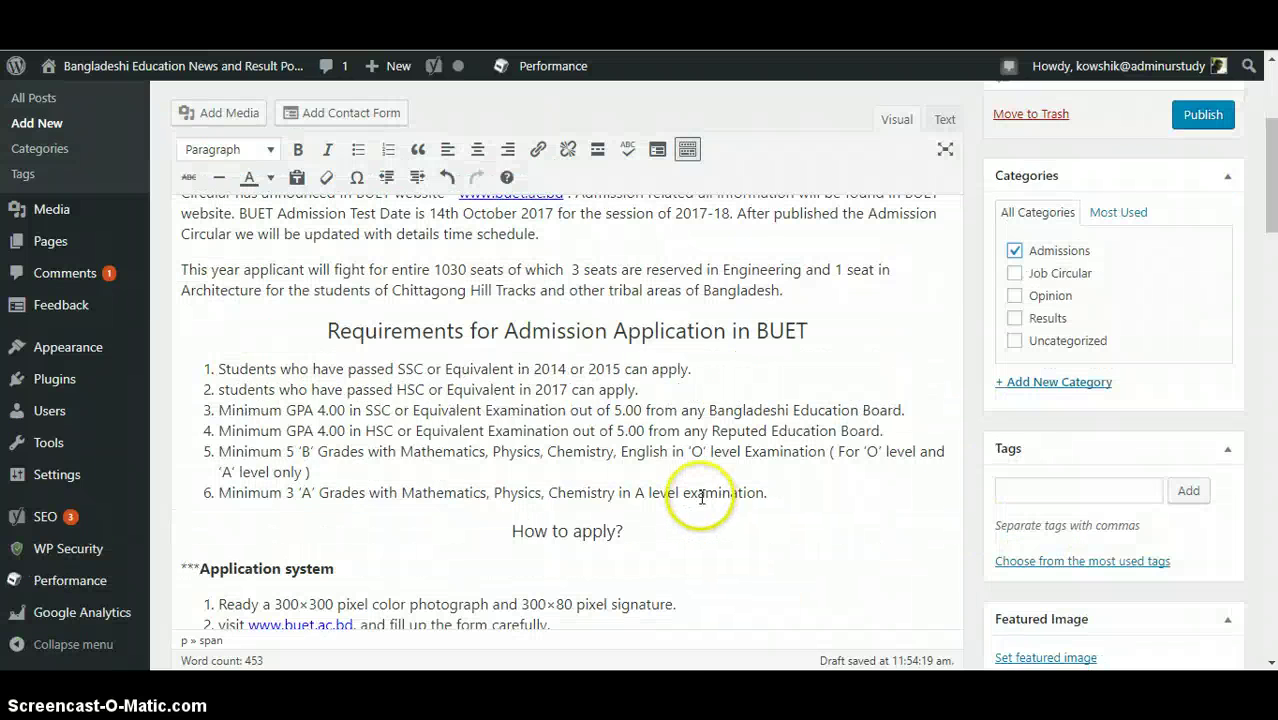
scroll(685, 494, "up", 3)
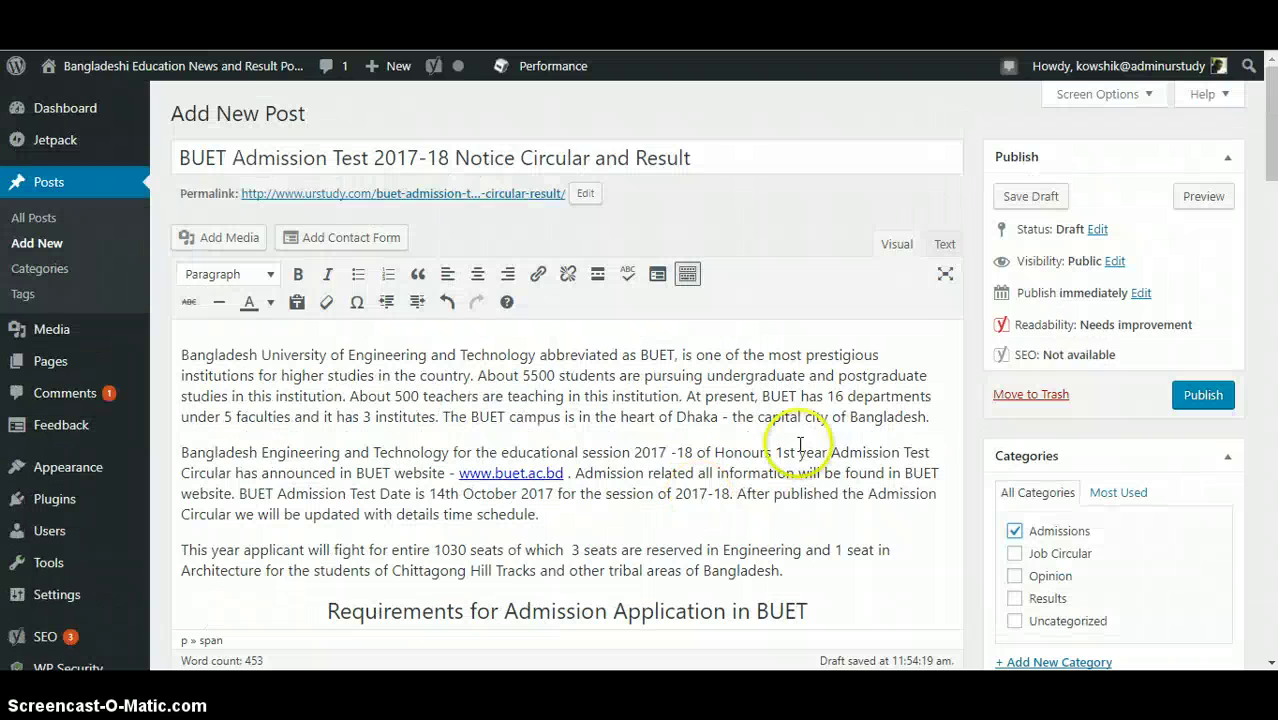
left_click(1047, 200)
scroll(905, 400, "down", 4)
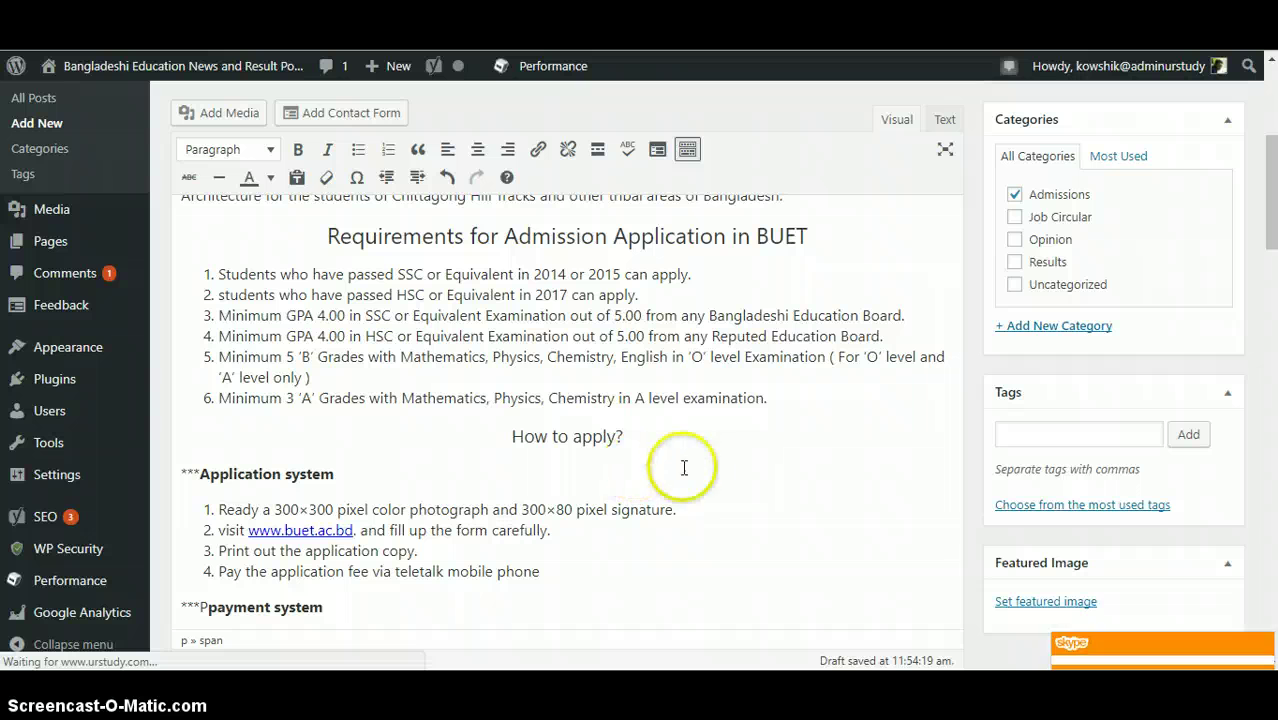
left_click(606, 439)
scroll(788, 435, "down", 2)
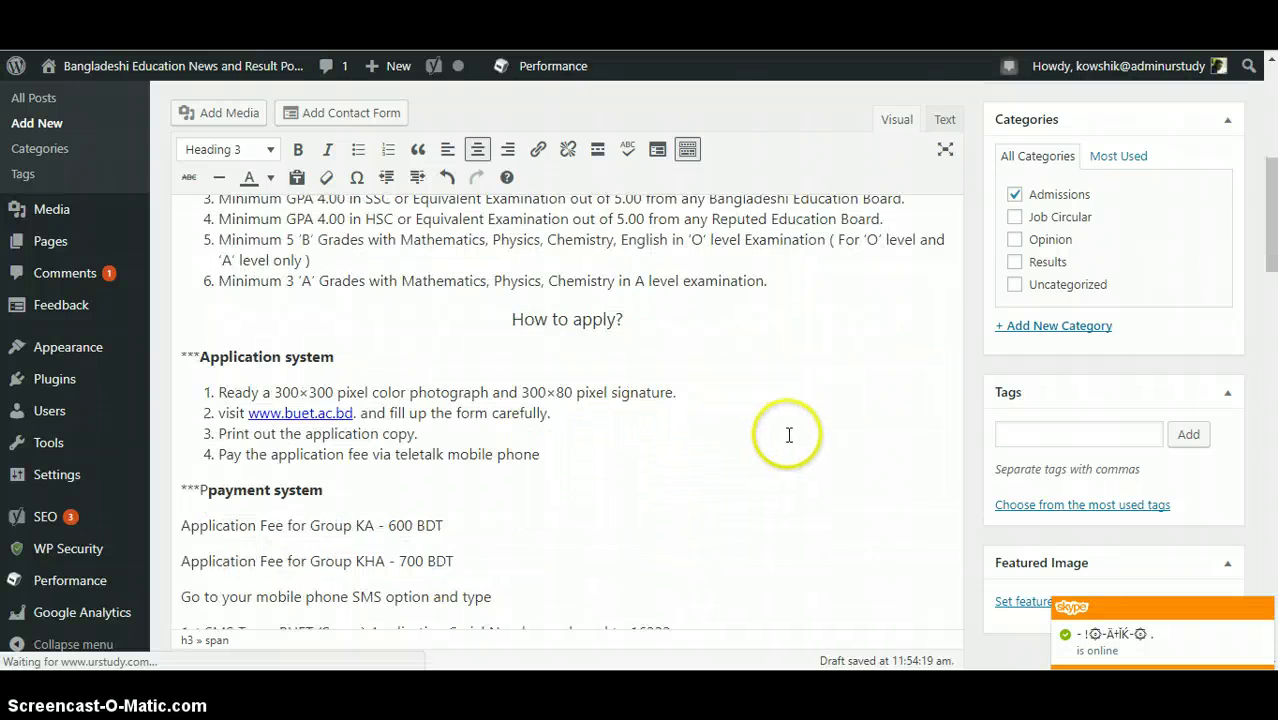
Step: Review the draft's content, from the introduction and requirements through the application and payment instructions to the marks table
scroll(788, 435, "down", 10)
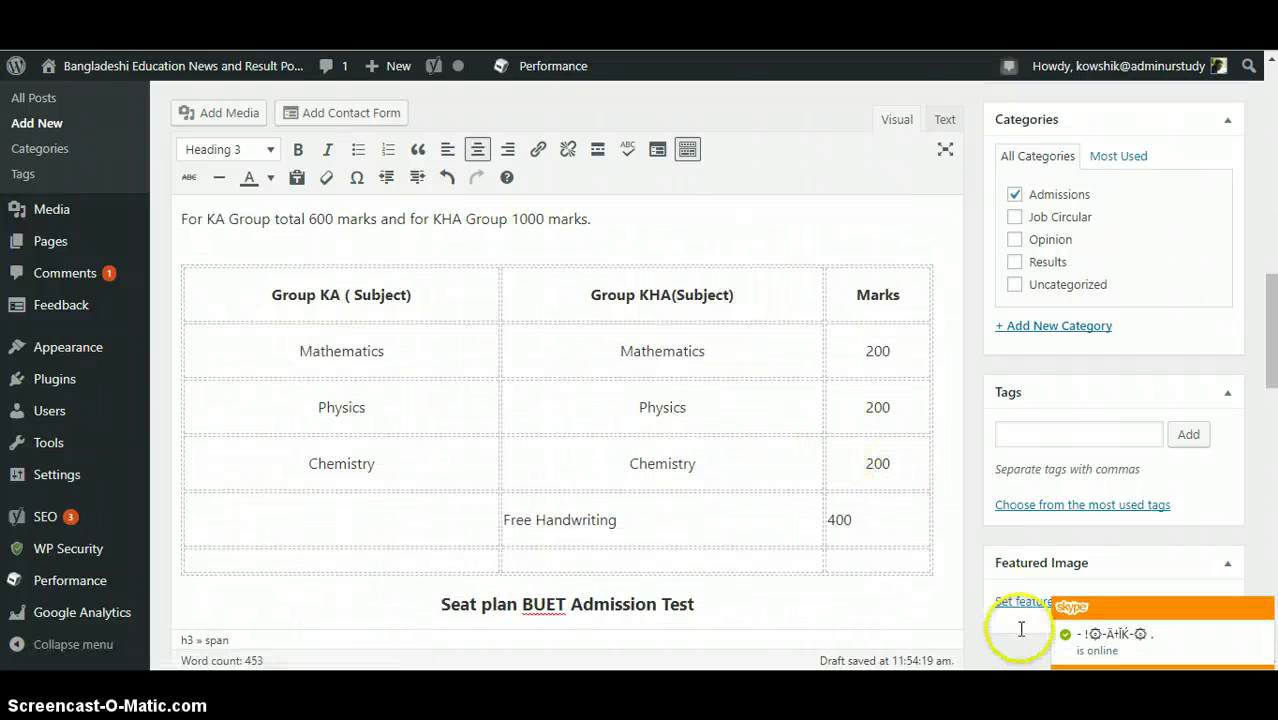
left_click(1265, 612)
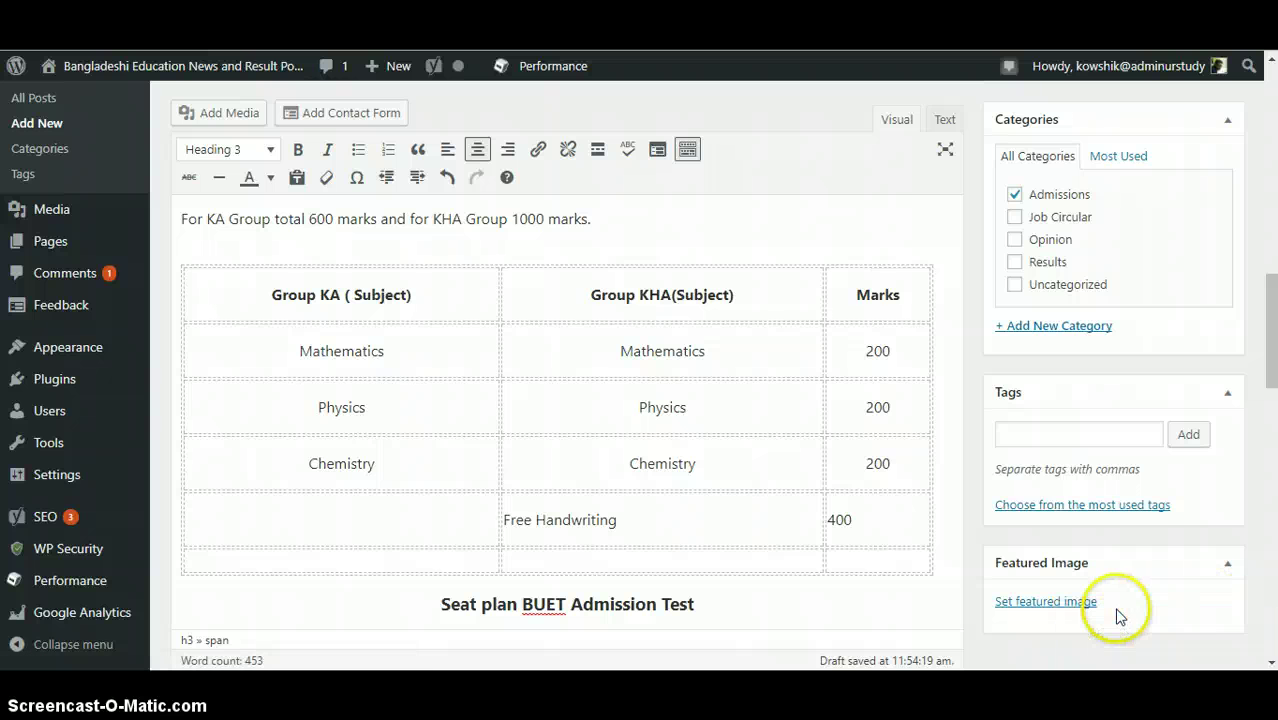
left_click(1058, 604)
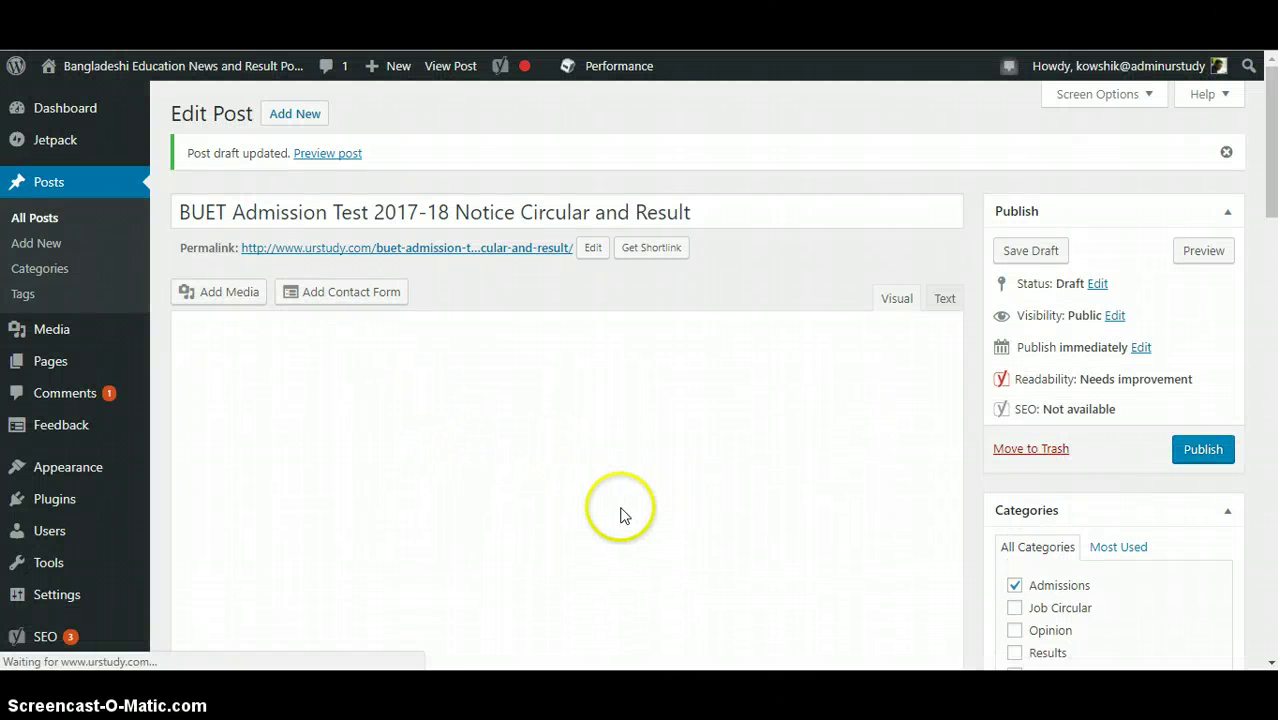
scroll(620, 515, "down", 3)
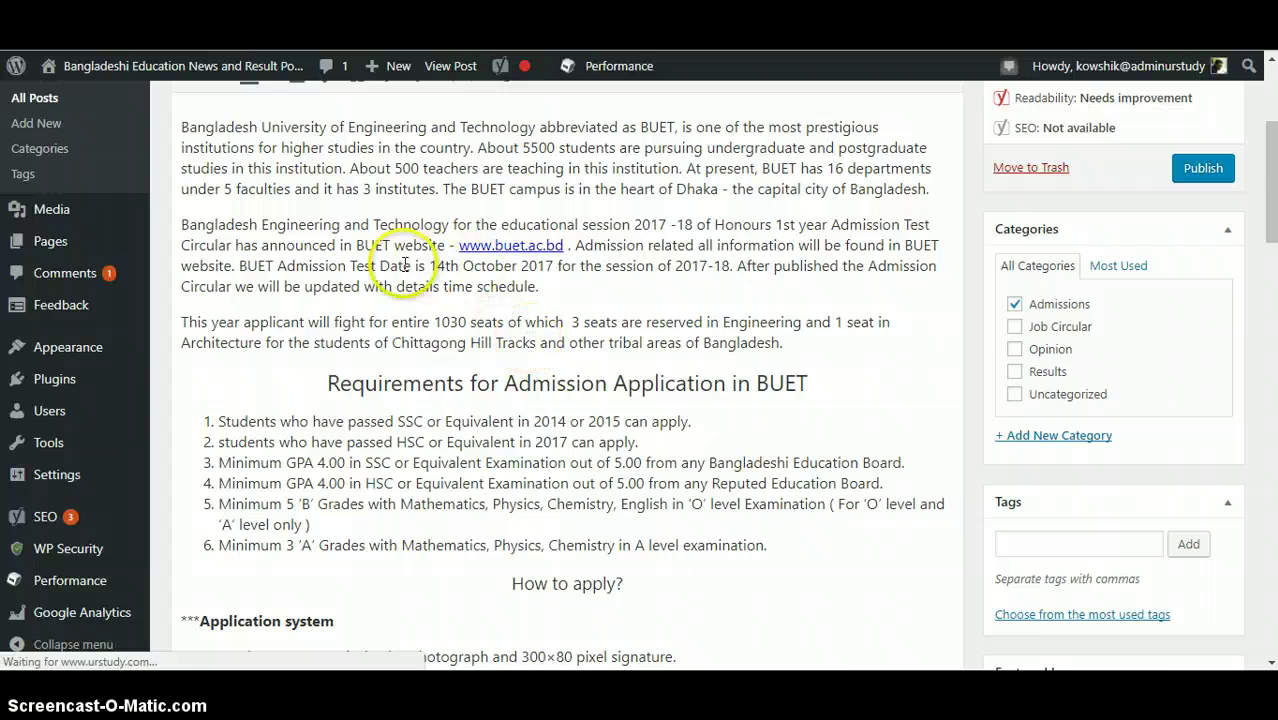
scroll(405, 263, "up", 3)
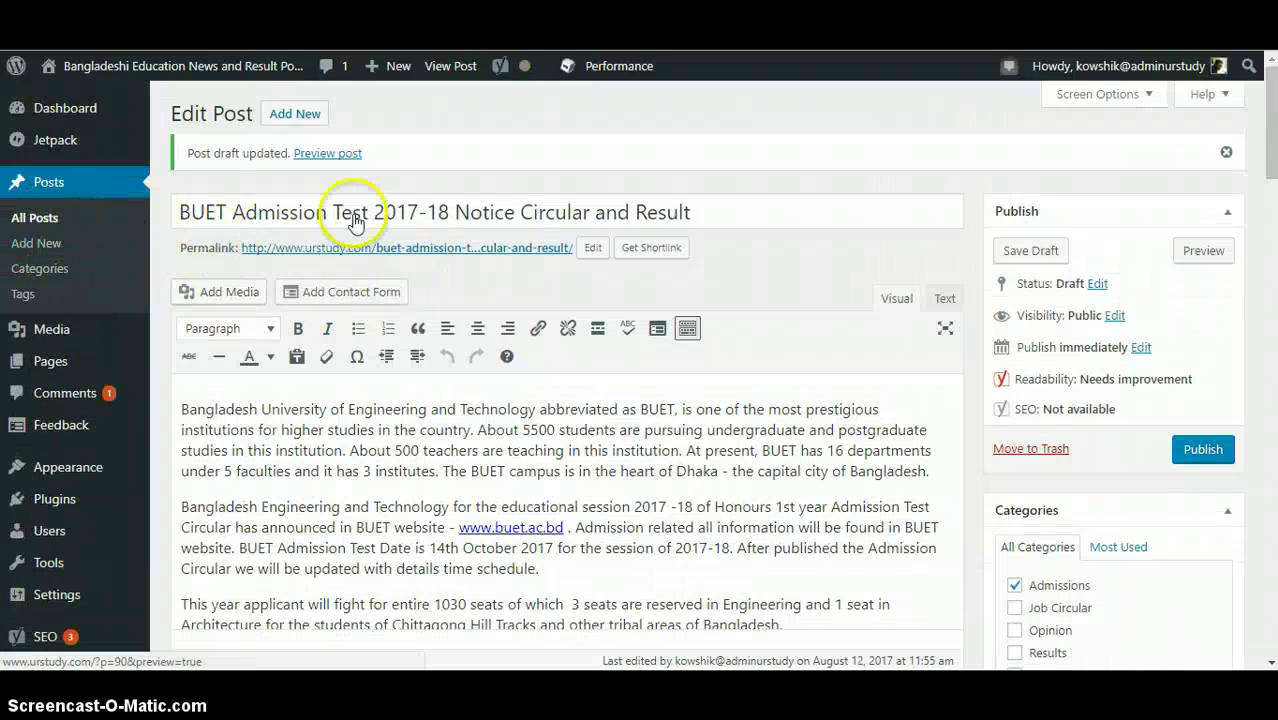
scroll(408, 449, "down", 1)
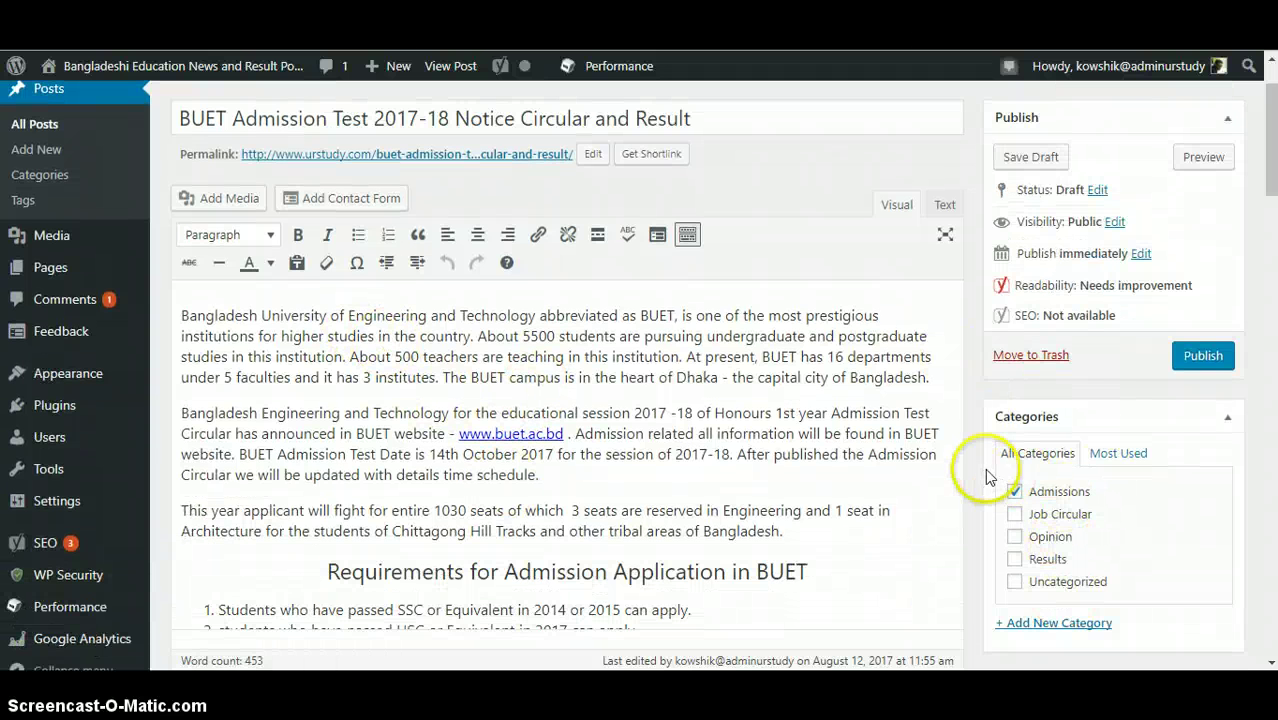
scroll(978, 470, "up", 1)
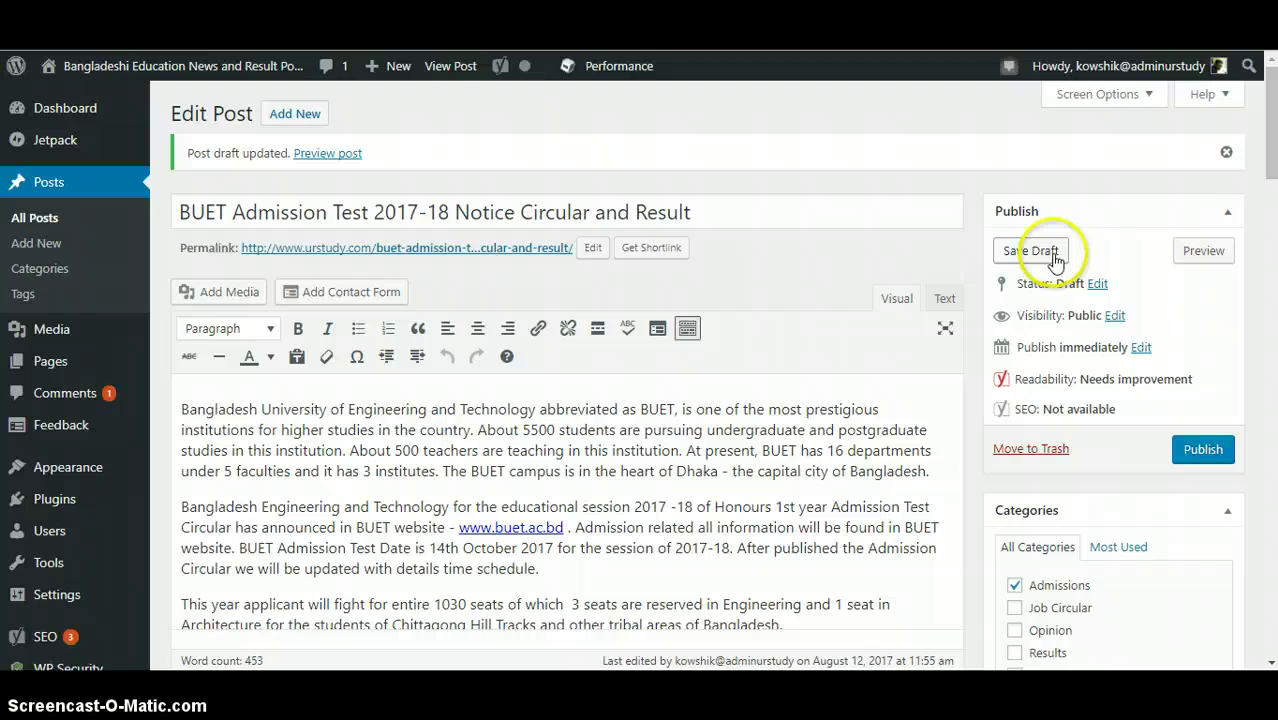
scroll(620, 420, "down", 4)
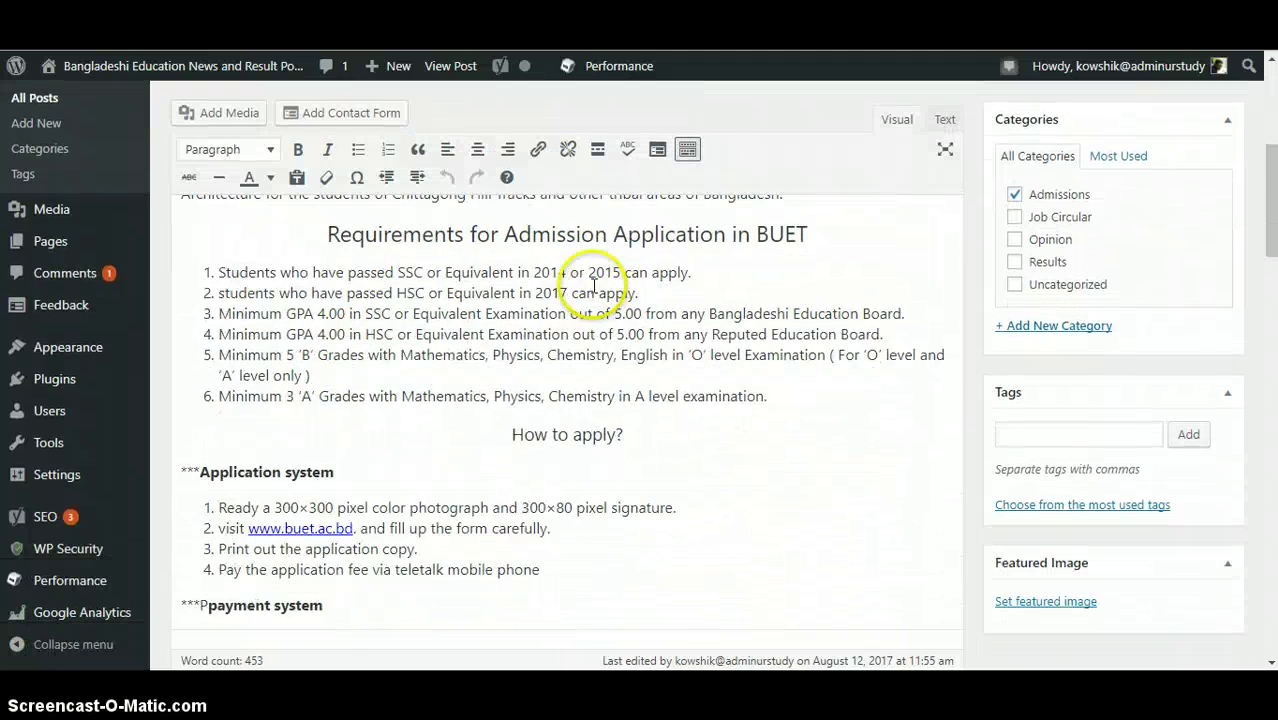
scroll(595, 300, "down", 5)
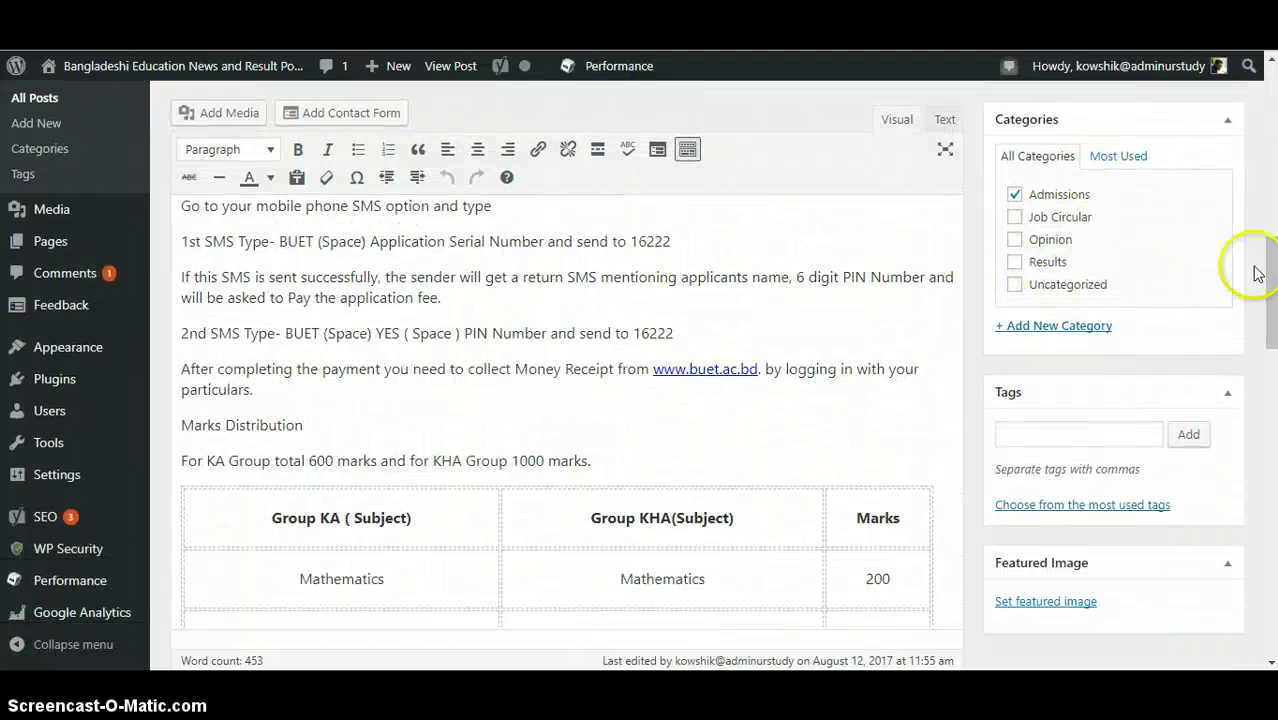
Step: View the post's preview page and close it
scroll(1268, 273, "up", 10)
left_click(1221, 271)
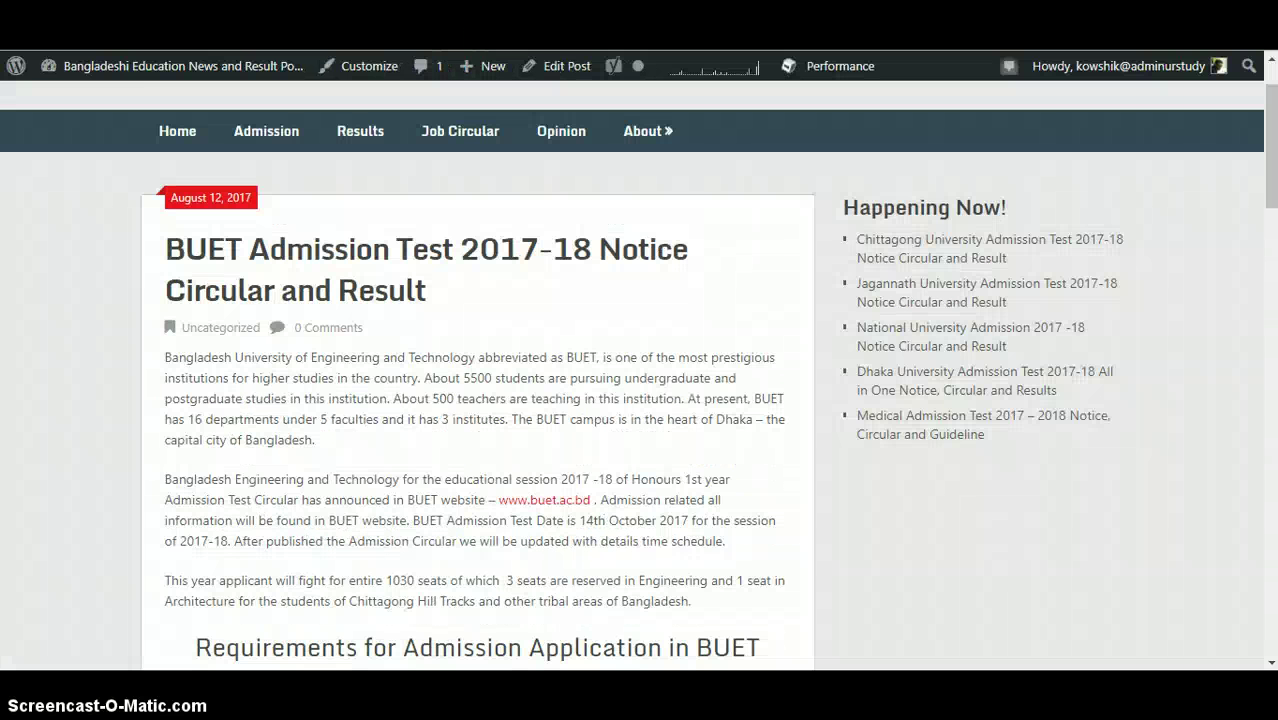
key("ctrl+w")
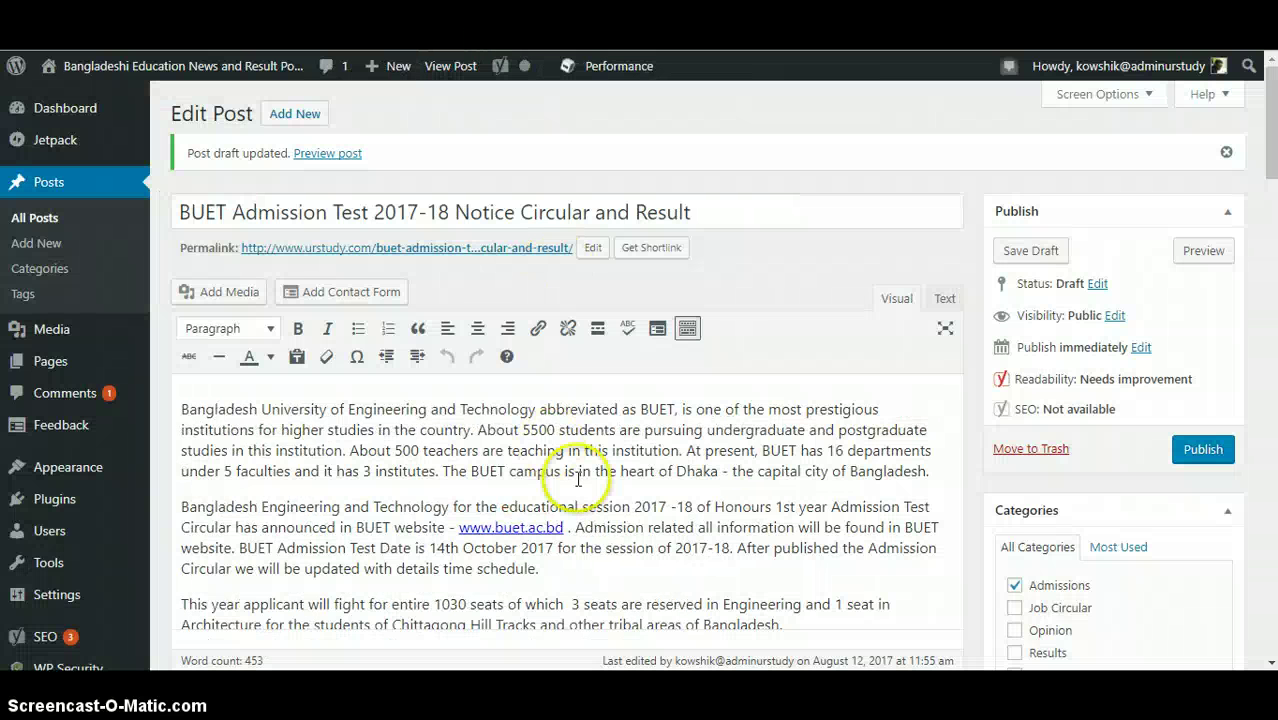
Step: Publish the BUET Admission Test 2017-18 post
scroll(640, 470, "down", 5)
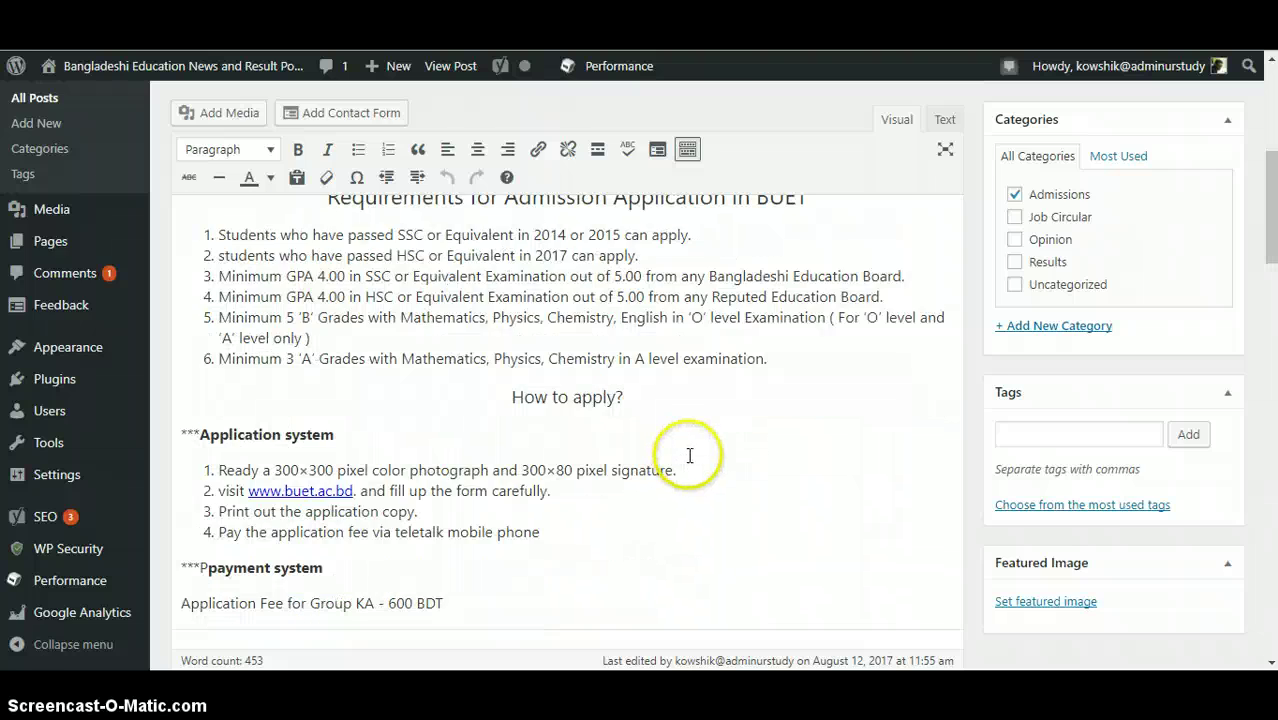
scroll(689, 455, "up", 6)
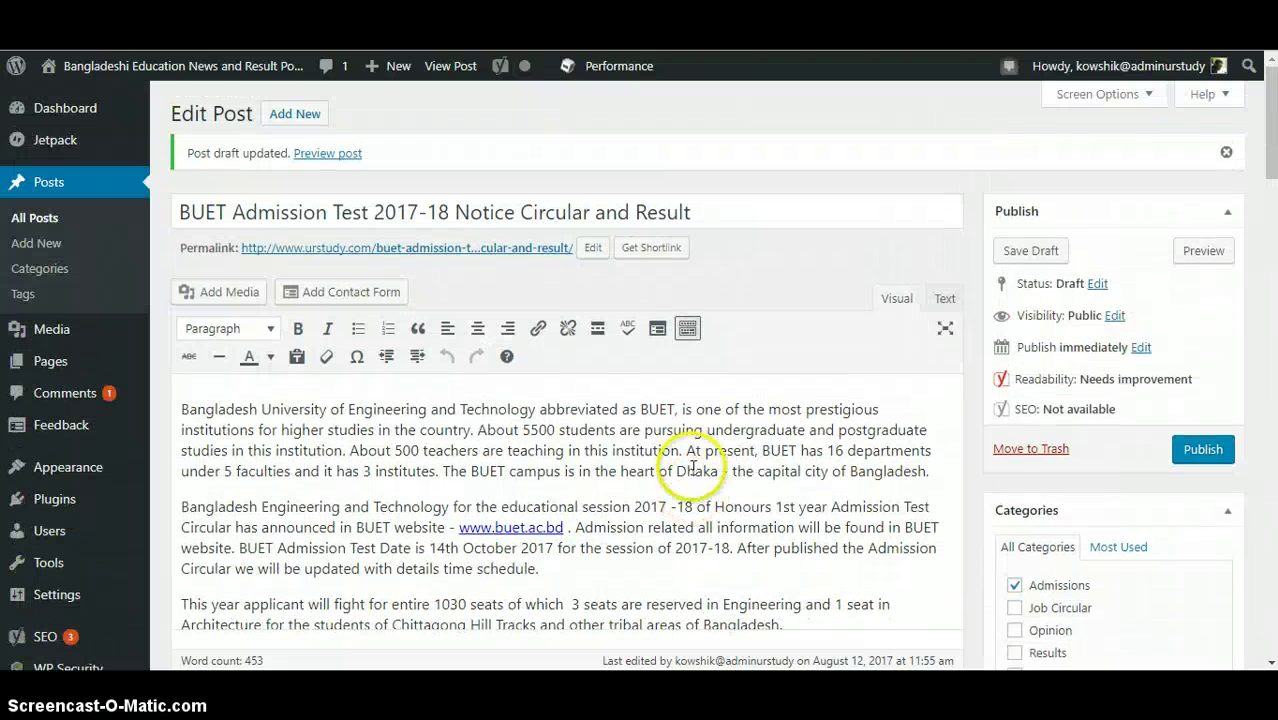
left_click(1205, 456)
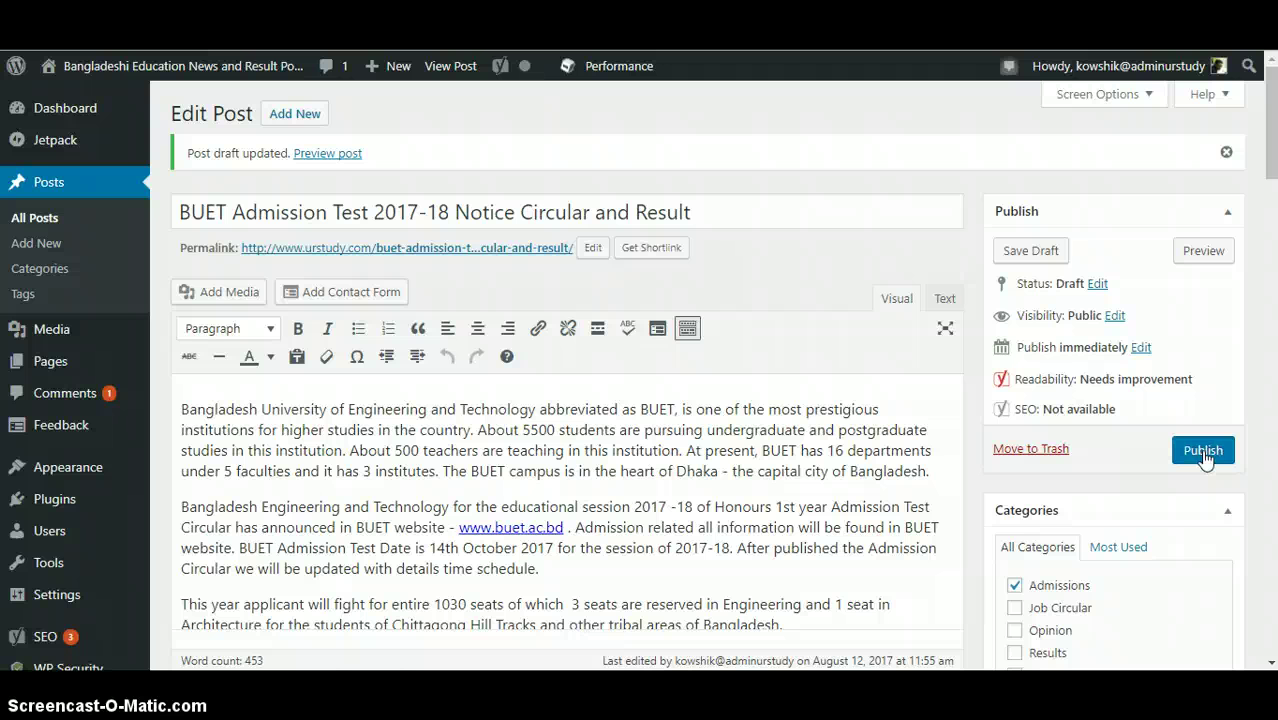
left_click(1207, 456)
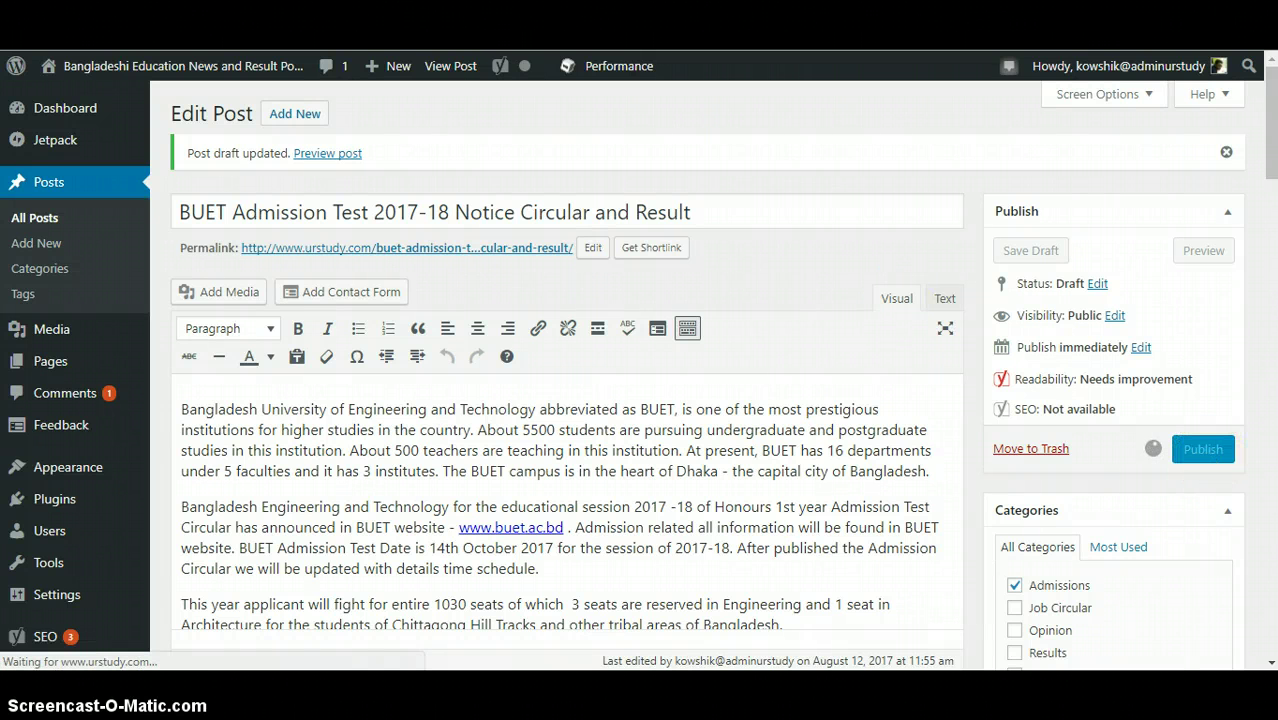
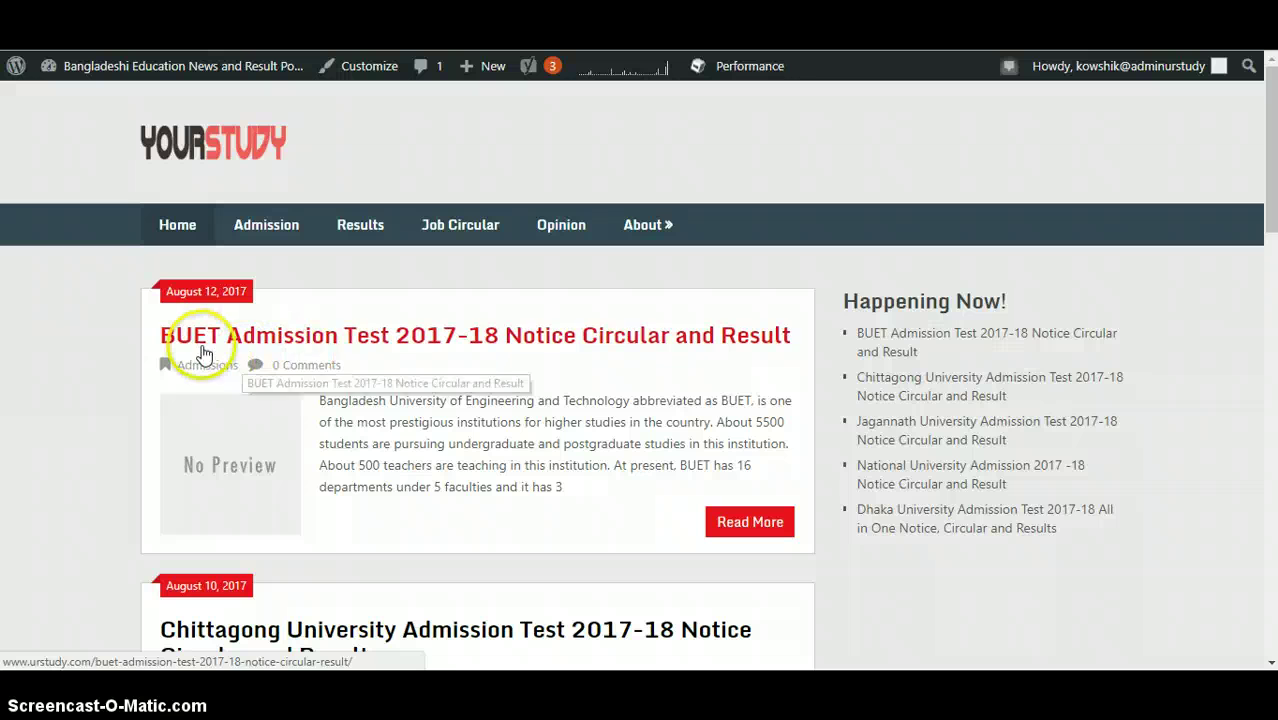
Step: View the published BUET Admission Test post on the live site and return to editing it
left_click(302, 342)
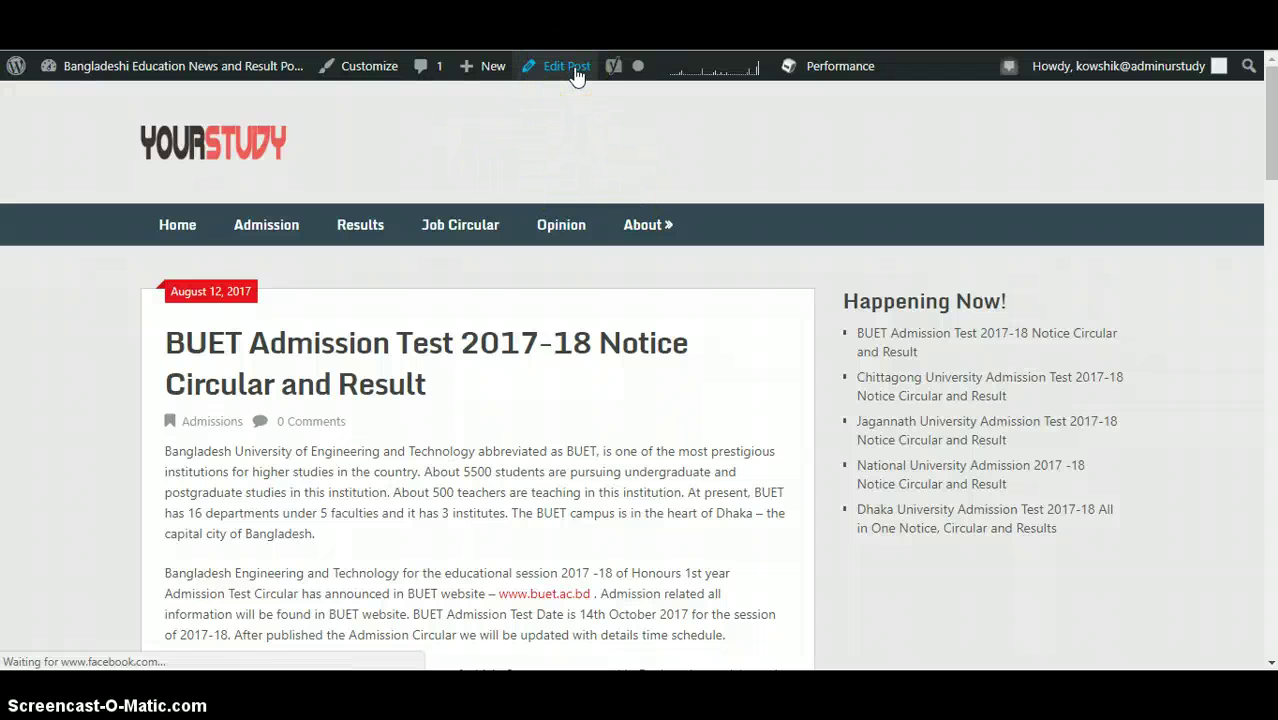
mouse_move(493, 68)
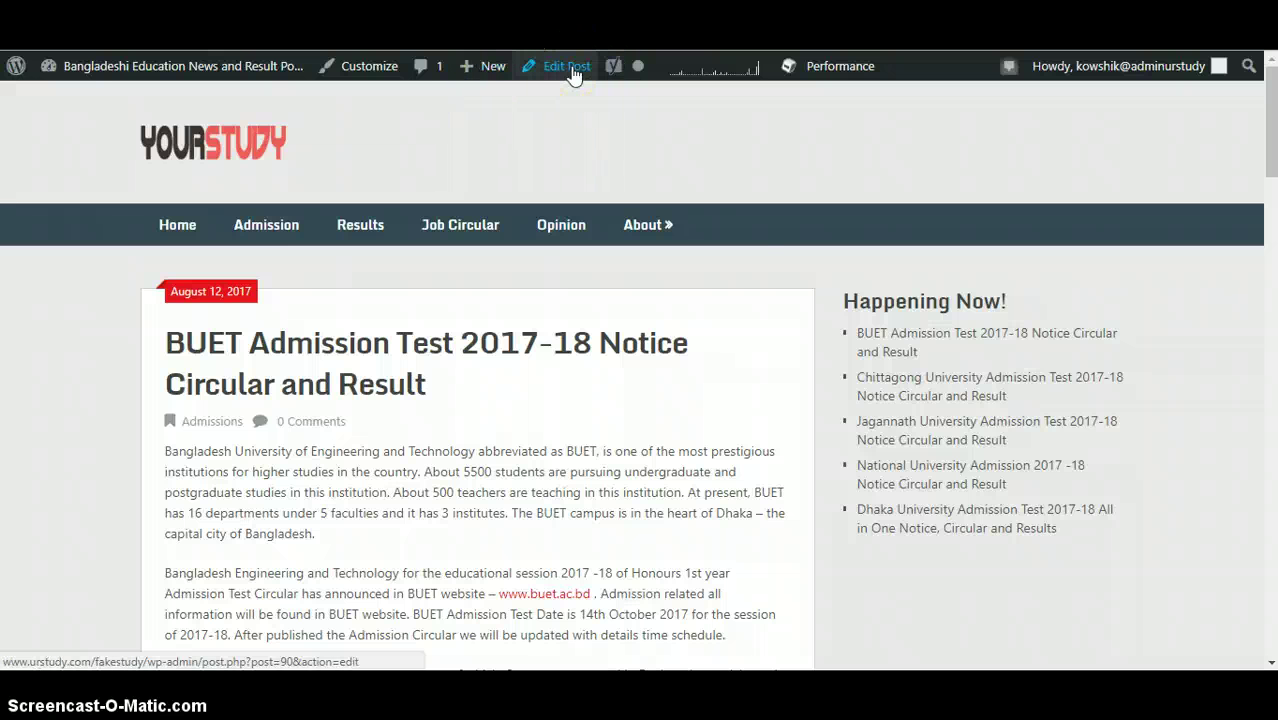
left_click(556, 66)
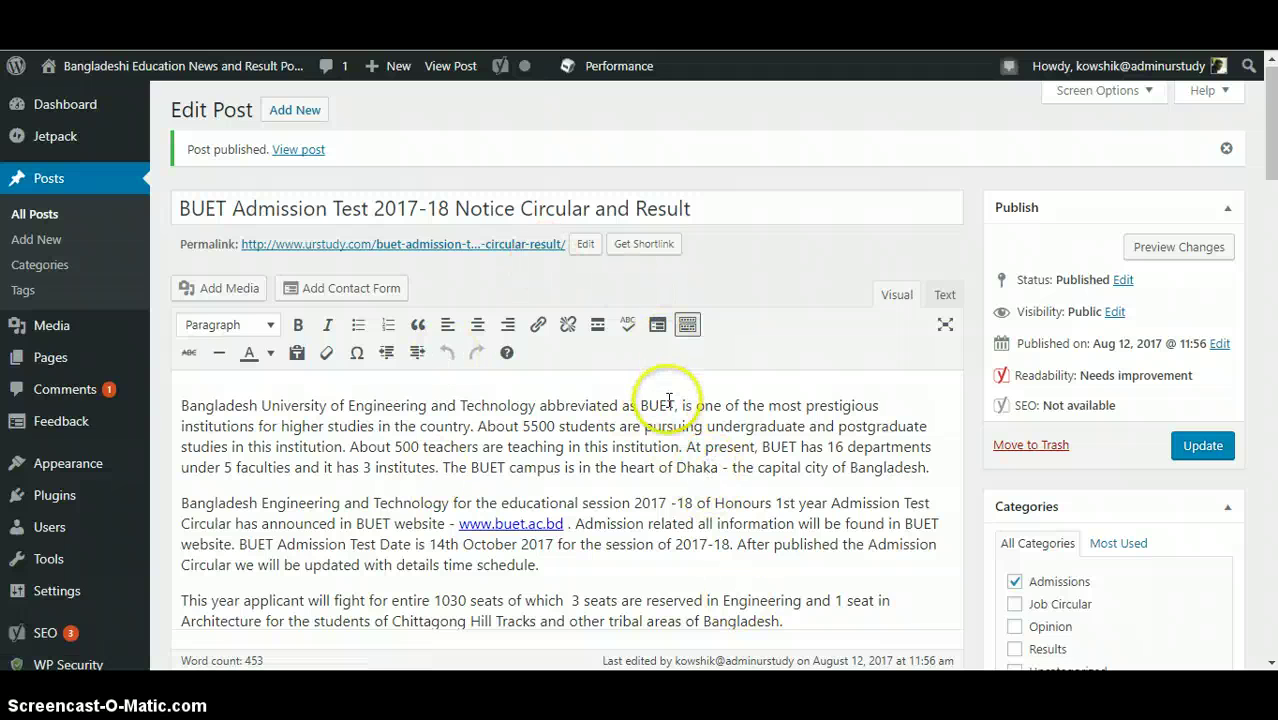
Step: View the file upload option for adding media to the post, and close the dialog without inserting anything
scroll(662, 403, "down", 2)
scroll(698, 440, "up", 3)
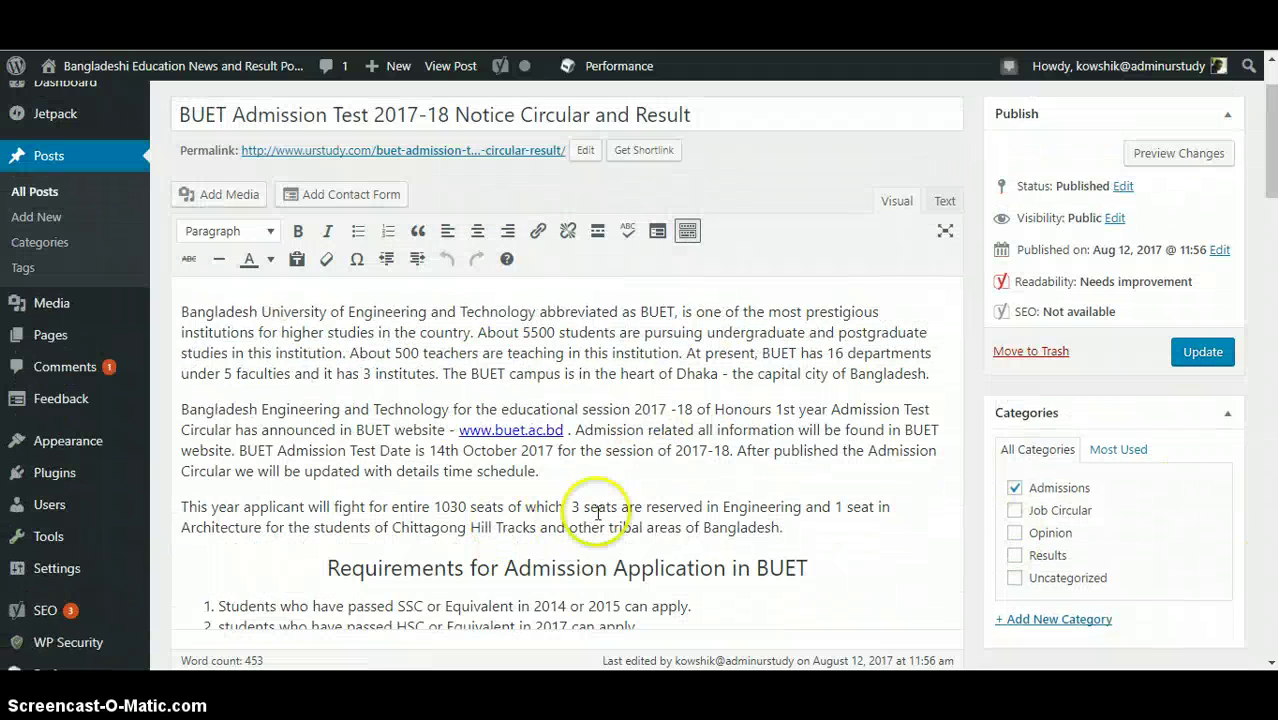
scroll(760, 440, "down", 2)
scroll(707, 428, "up", 1)
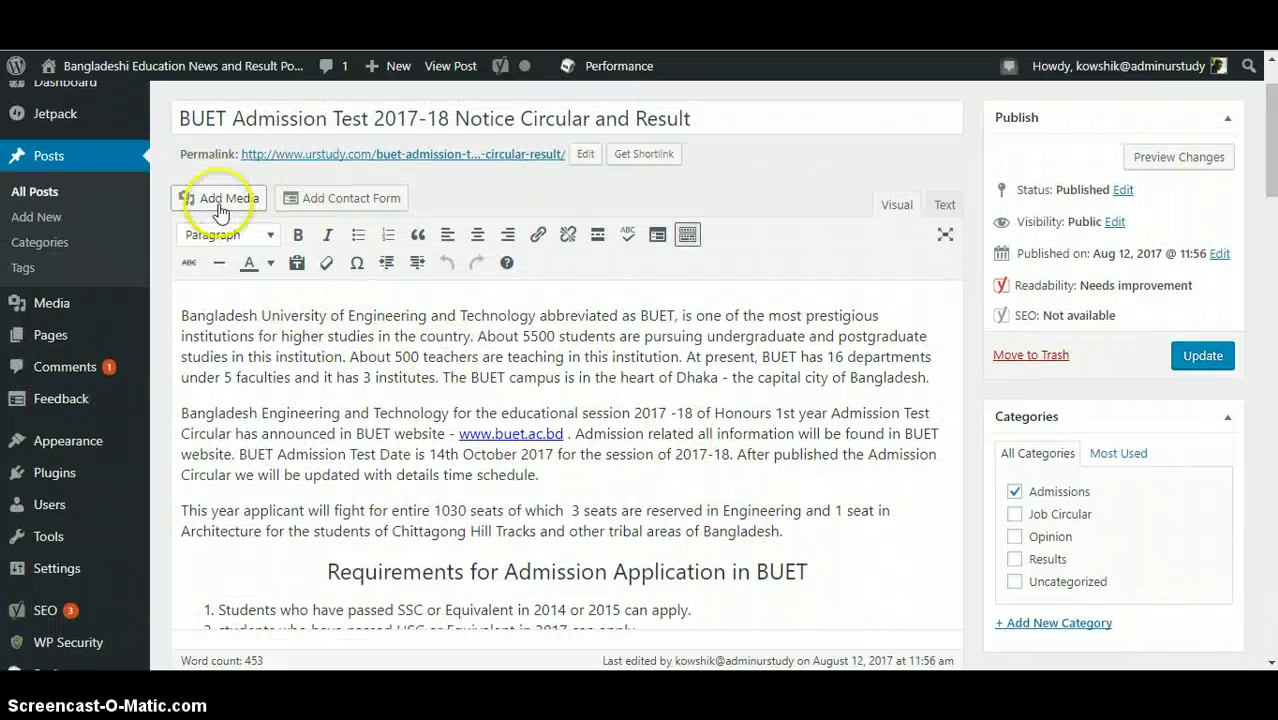
left_click(220, 204)
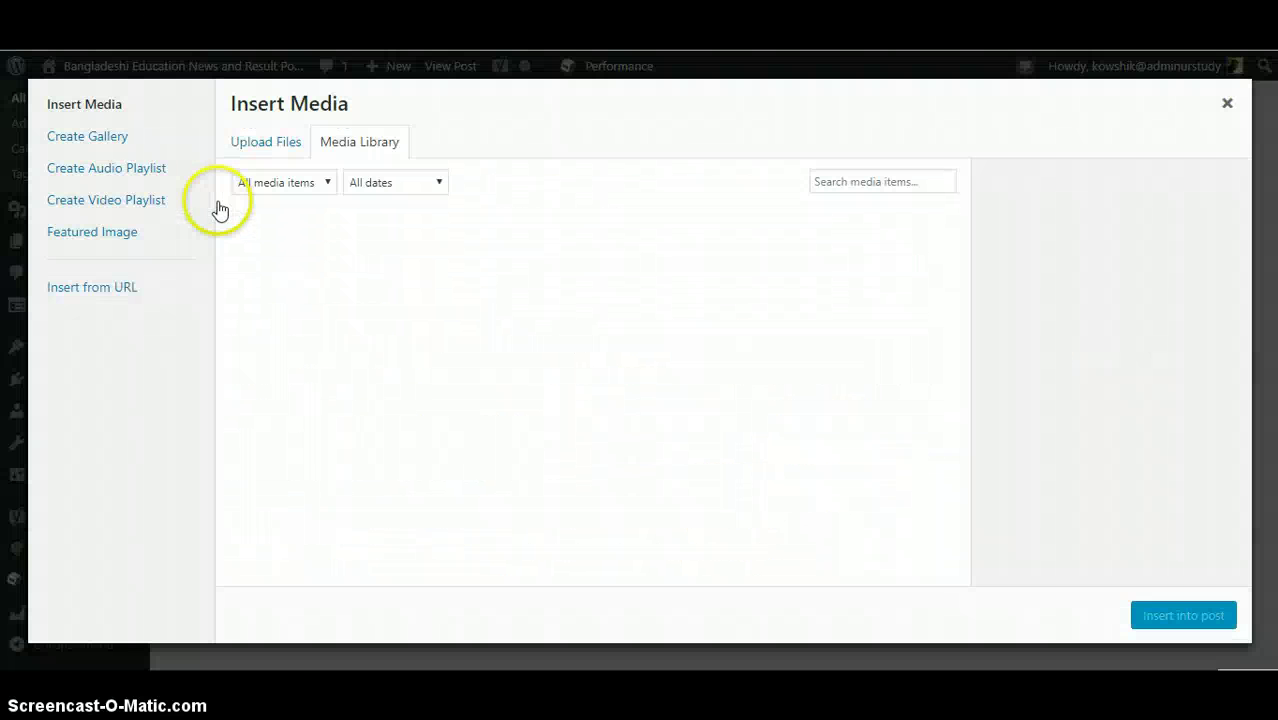
left_click(270, 145)
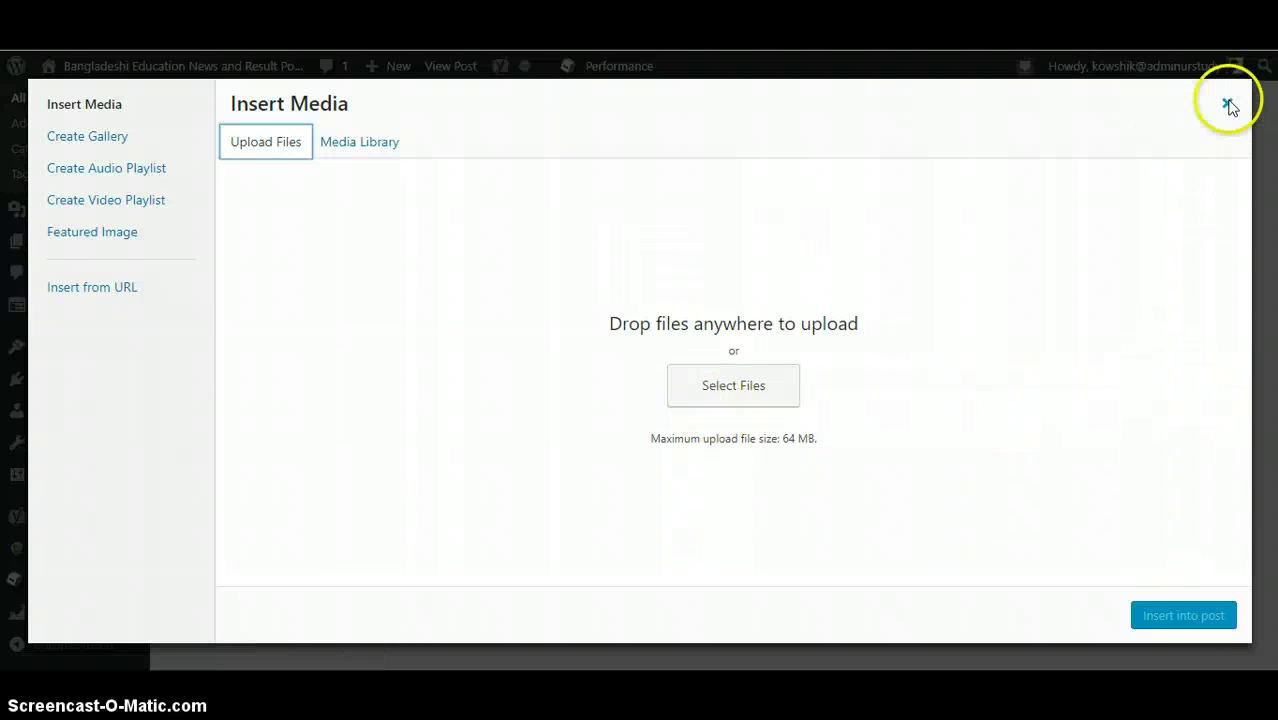
left_click(1228, 105)
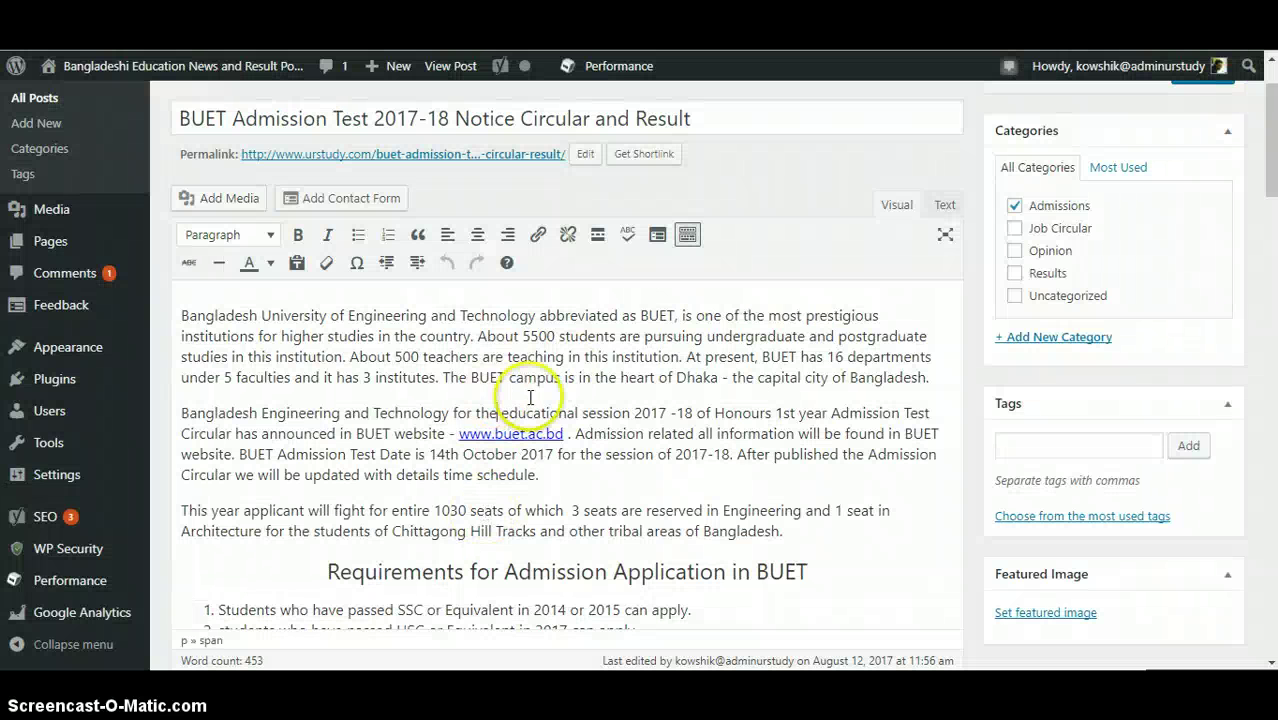
Step: Examine the end of the post and its Yoast SEO snippet preview, focus keyword and analysis
scroll(778, 450, "up", 2)
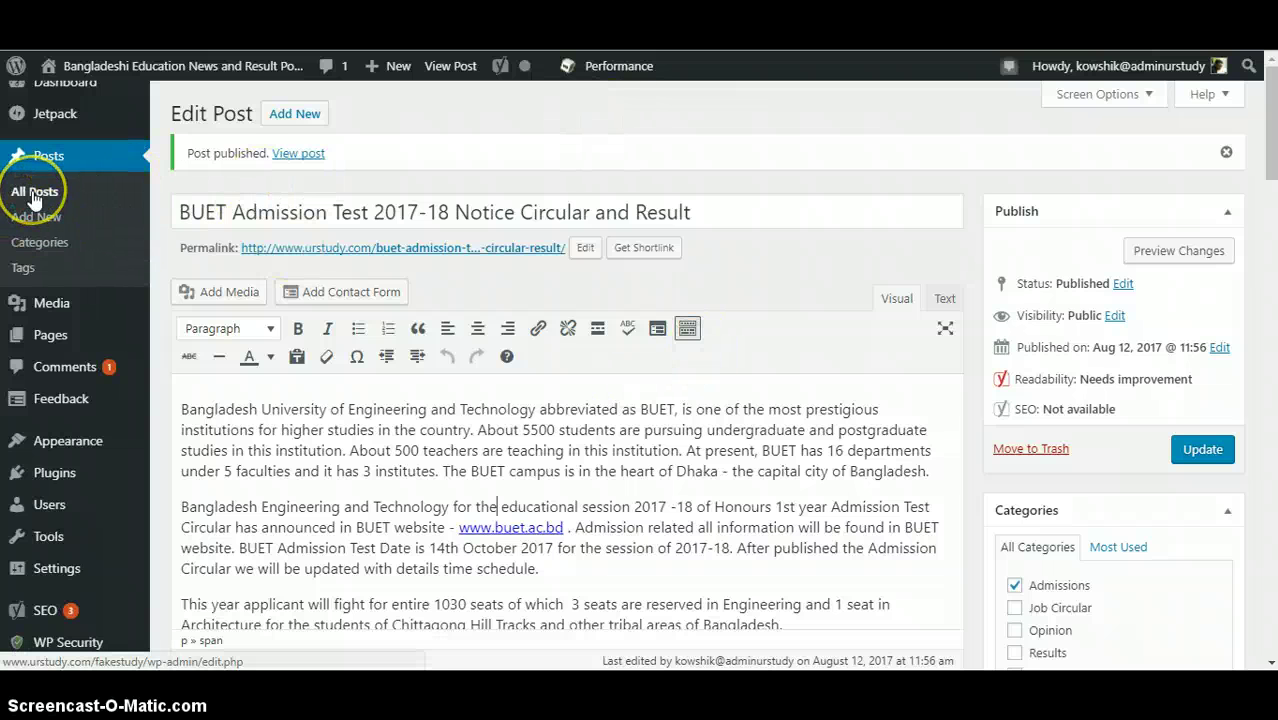
left_click(450, 65)
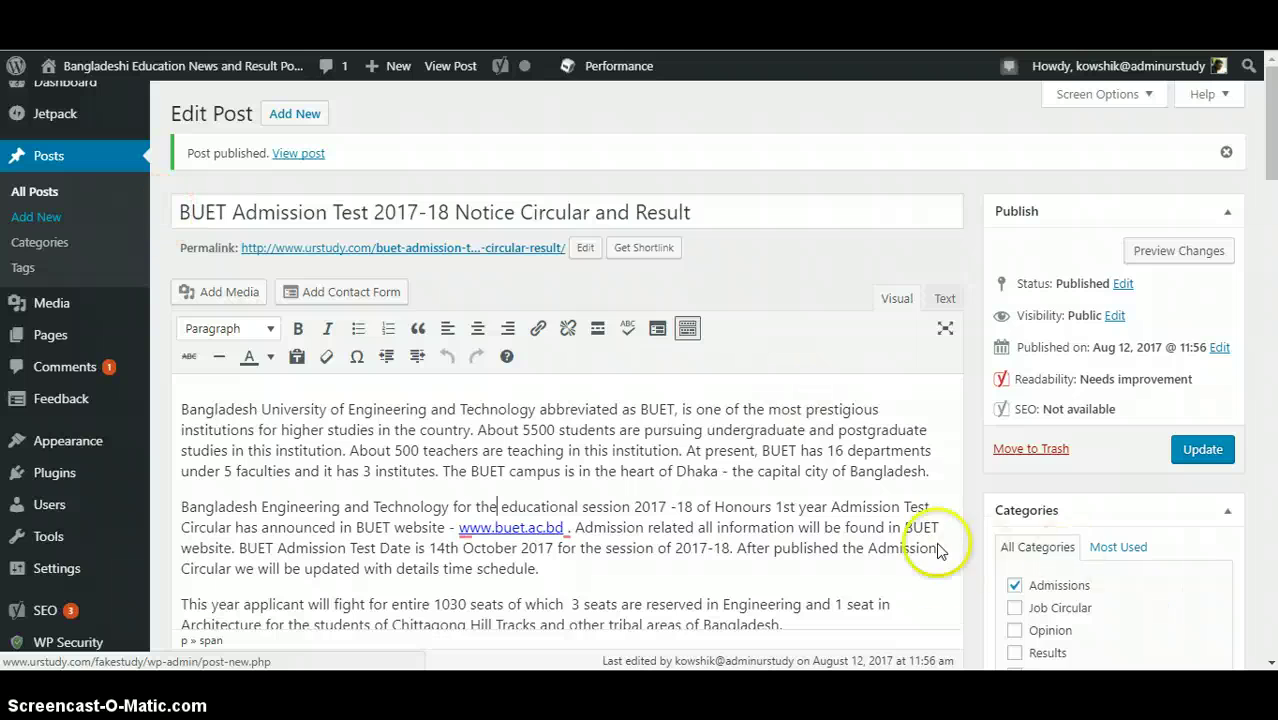
scroll(938, 548, "down", 10)
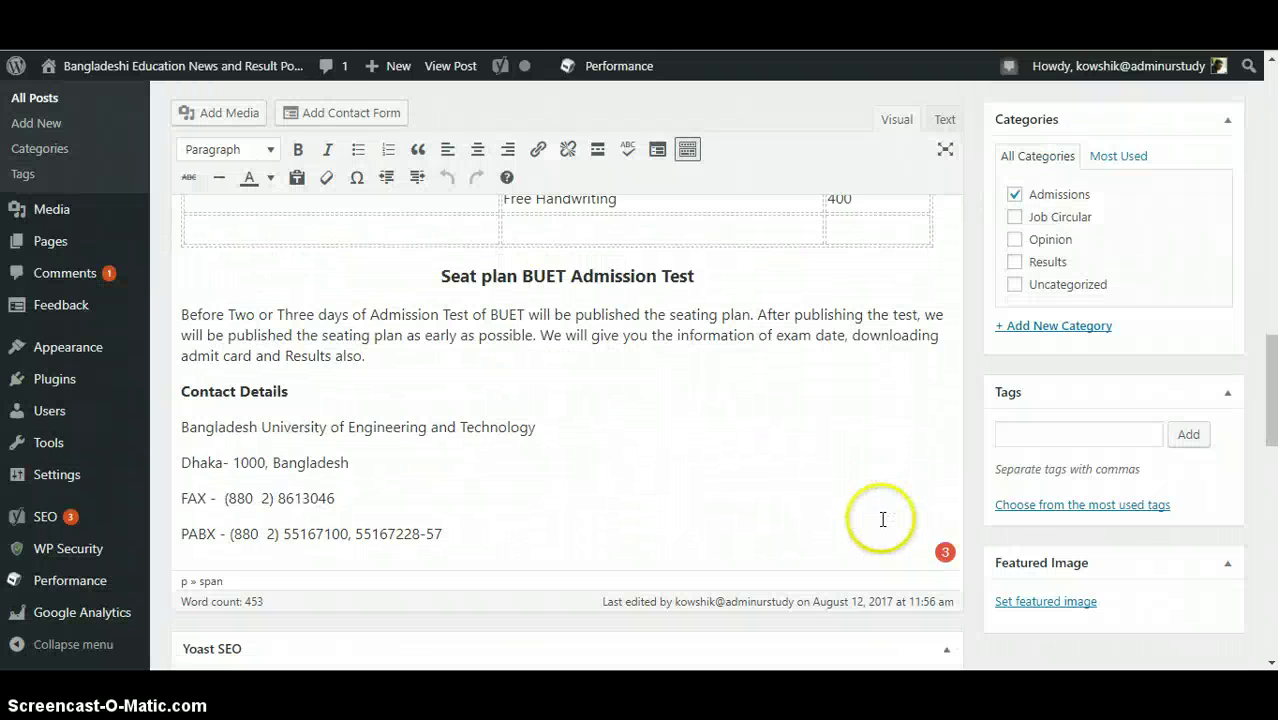
scroll(876, 517, "down", 5)
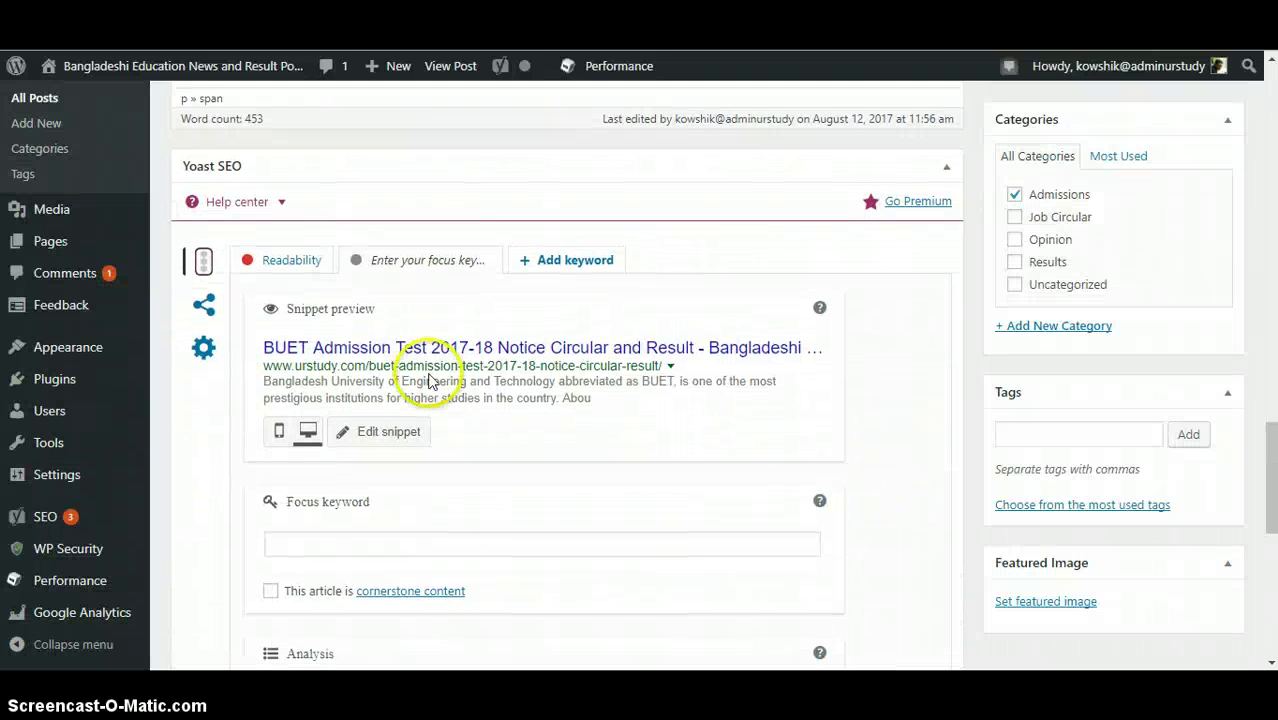
scroll(408, 354, "down", 2)
scroll(676, 476, "up", 1)
scroll(672, 478, "down", 2)
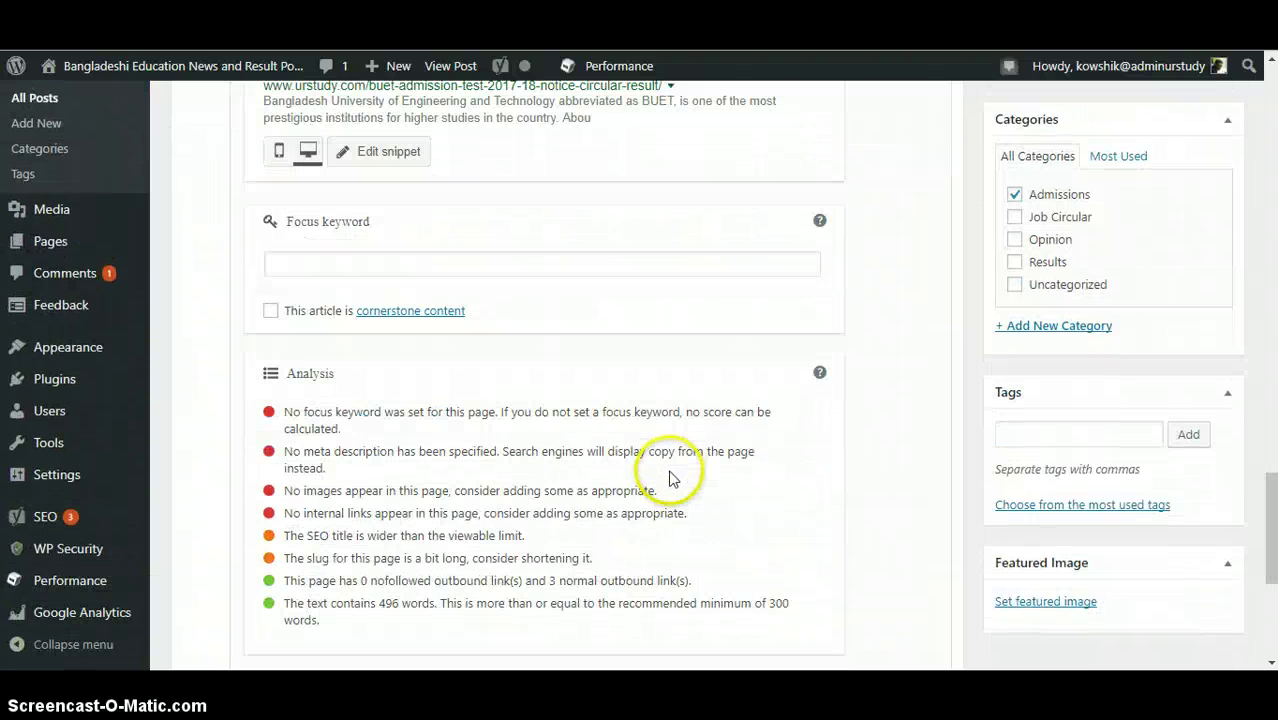
scroll(668, 500, "up", 3)
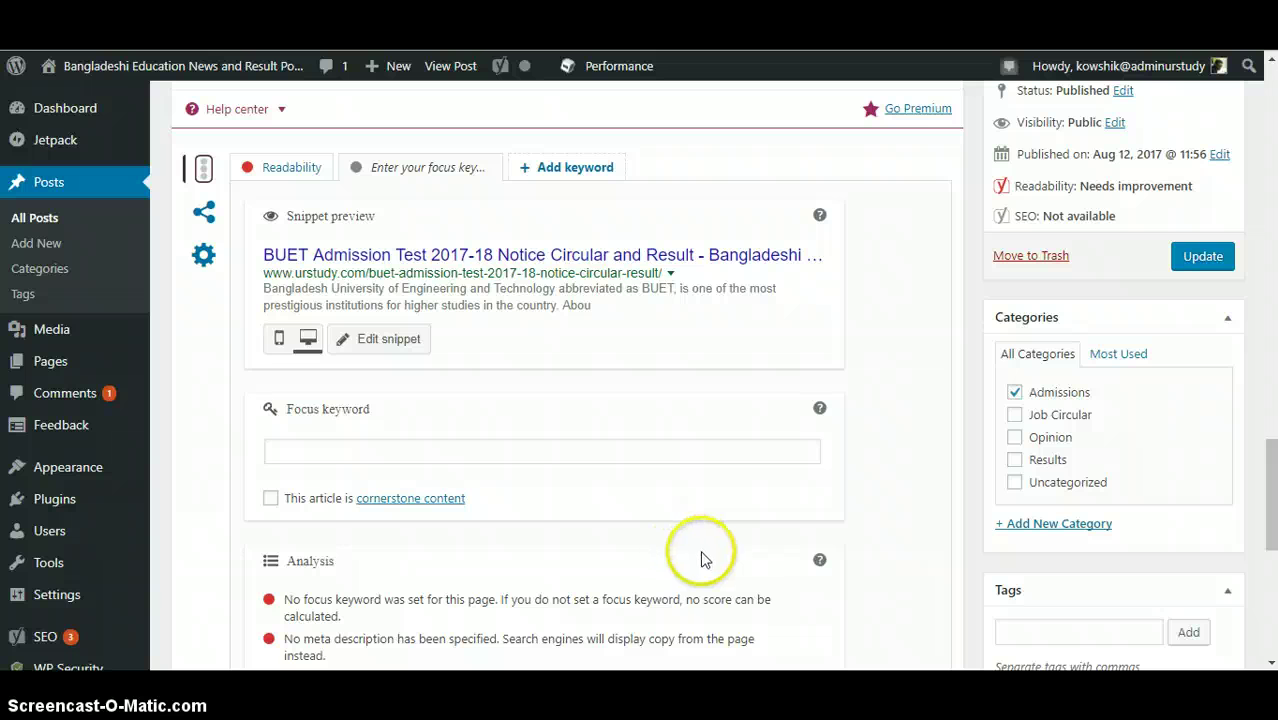
scroll(656, 491, "up", 3)
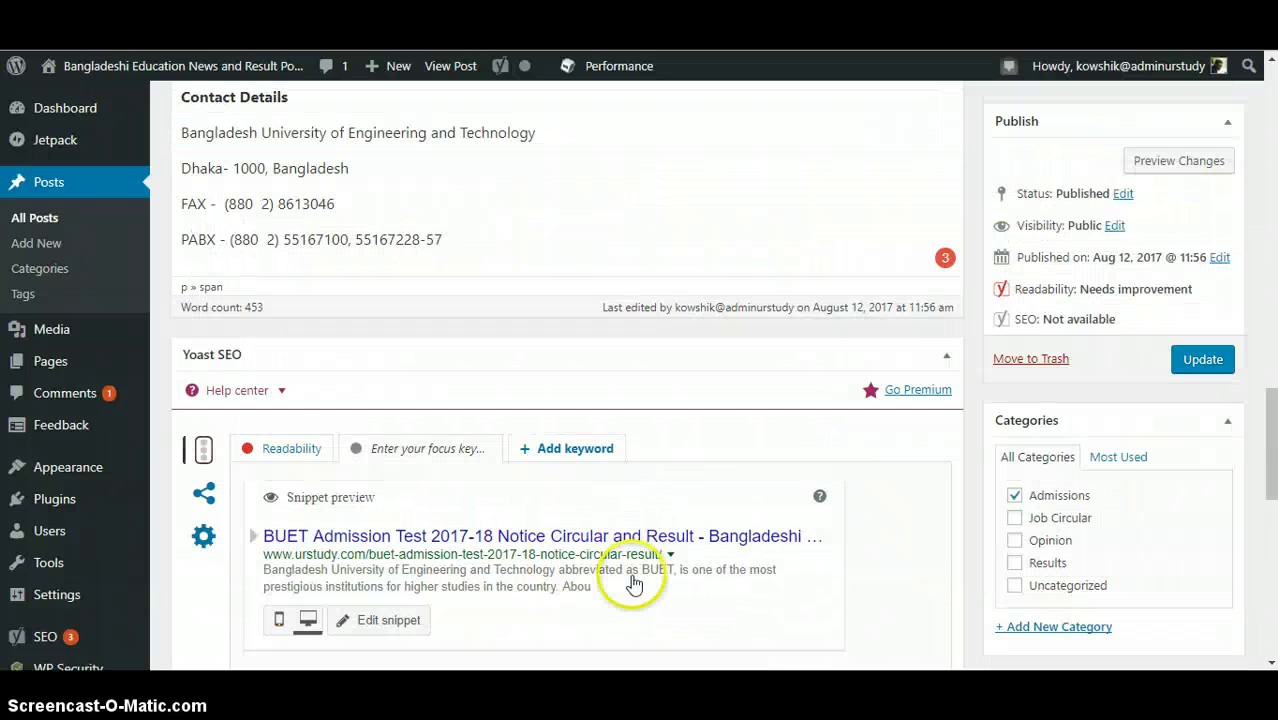
scroll(445, 550, "up", 15)
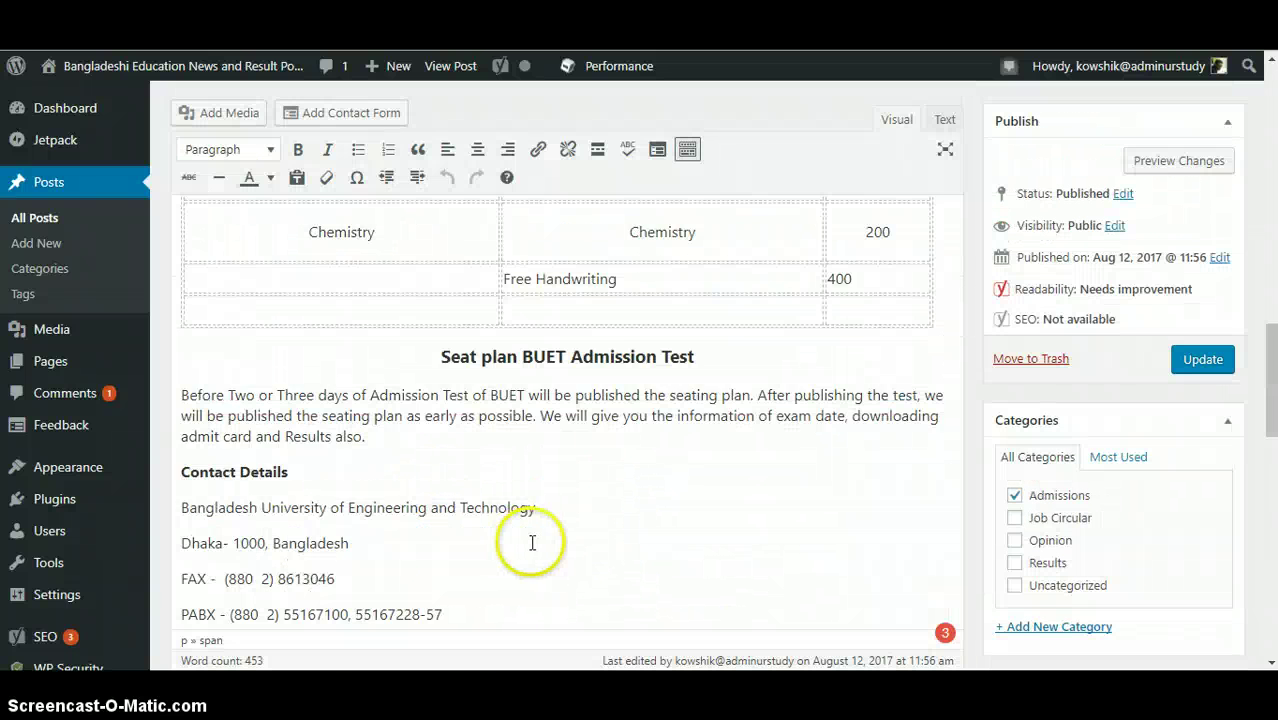
Step: Correct the misspelled first word of the "Ppayment system" line to "Payment" with the suggested spelling correction
scroll(578, 560, "down", 4)
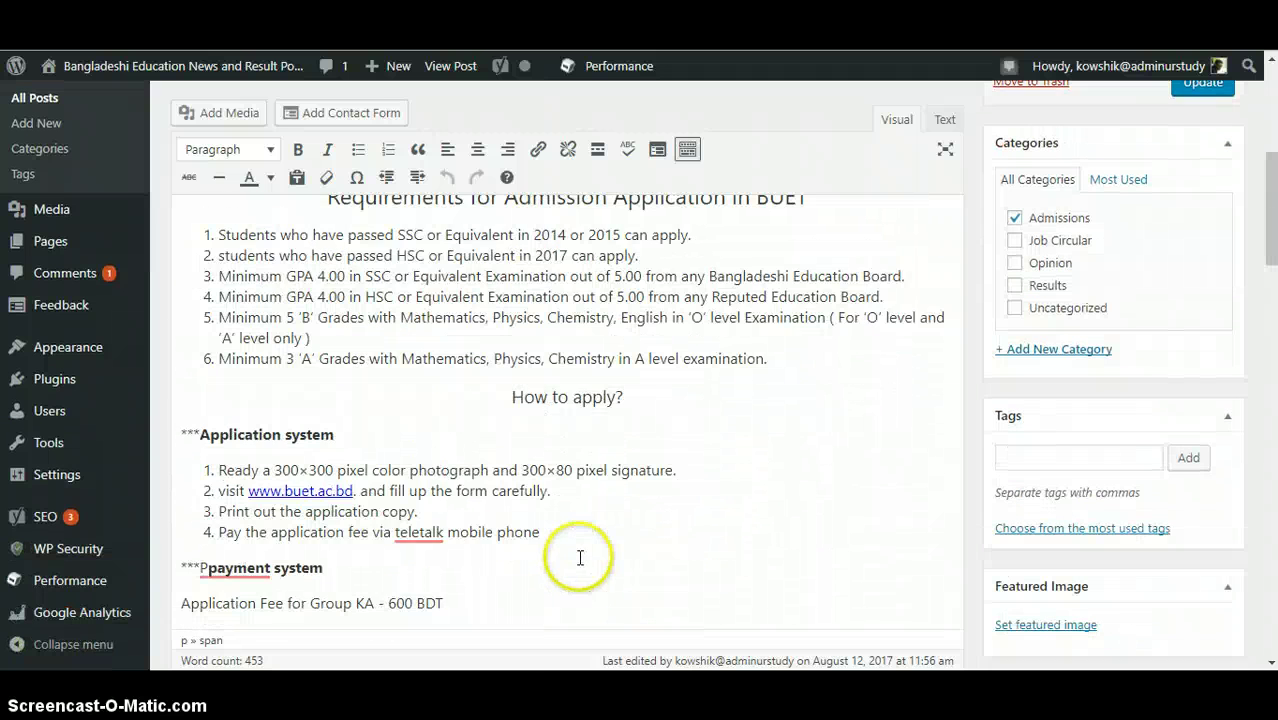
left_click(209, 470)
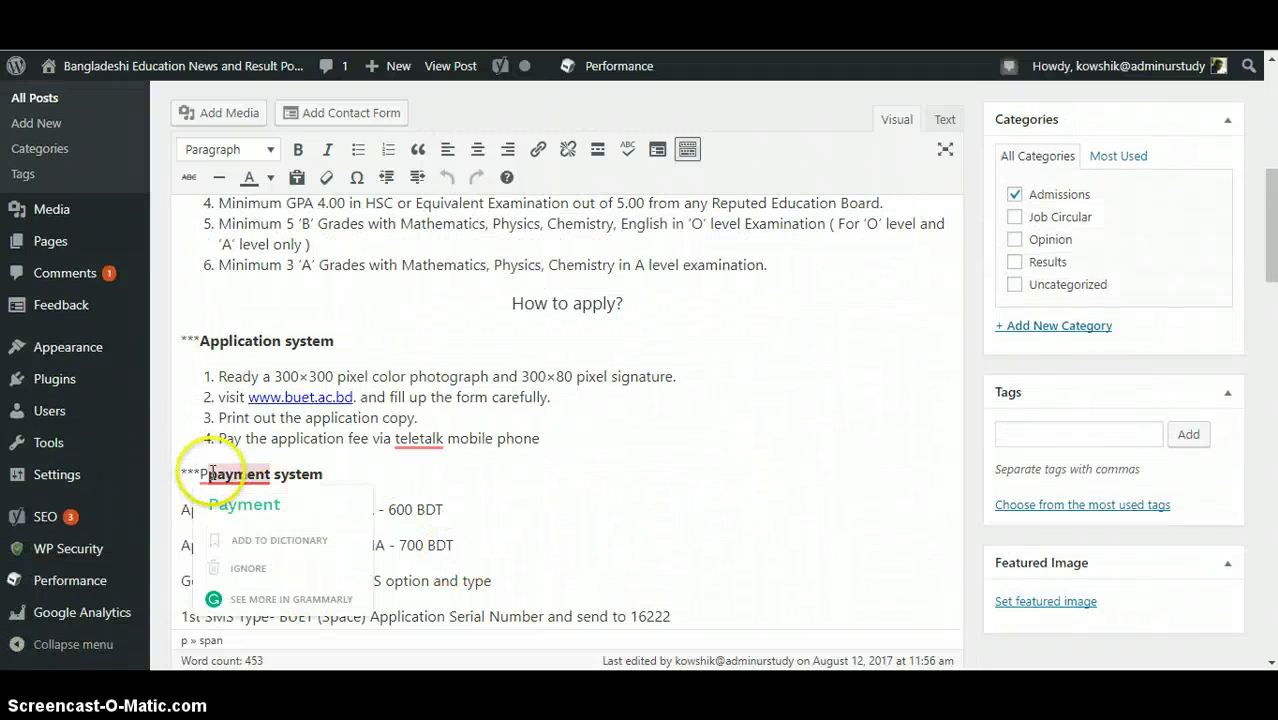
left_click(420, 553)
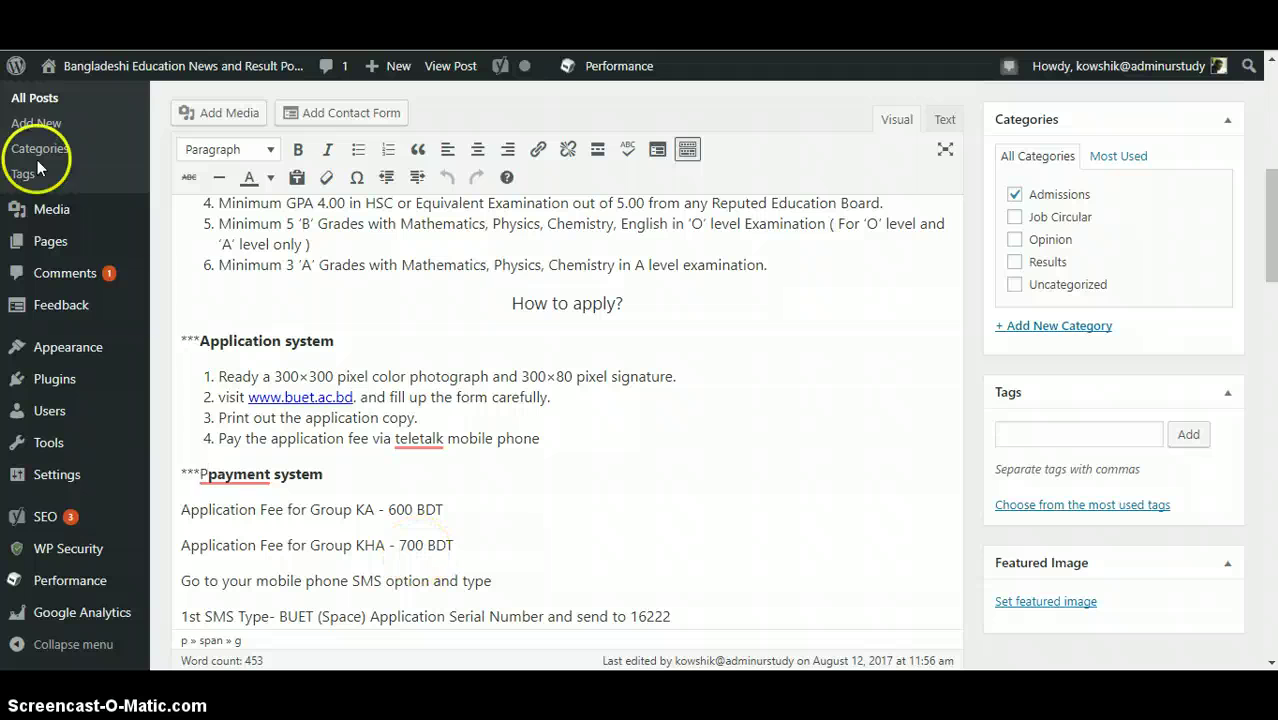
left_click(220, 476)
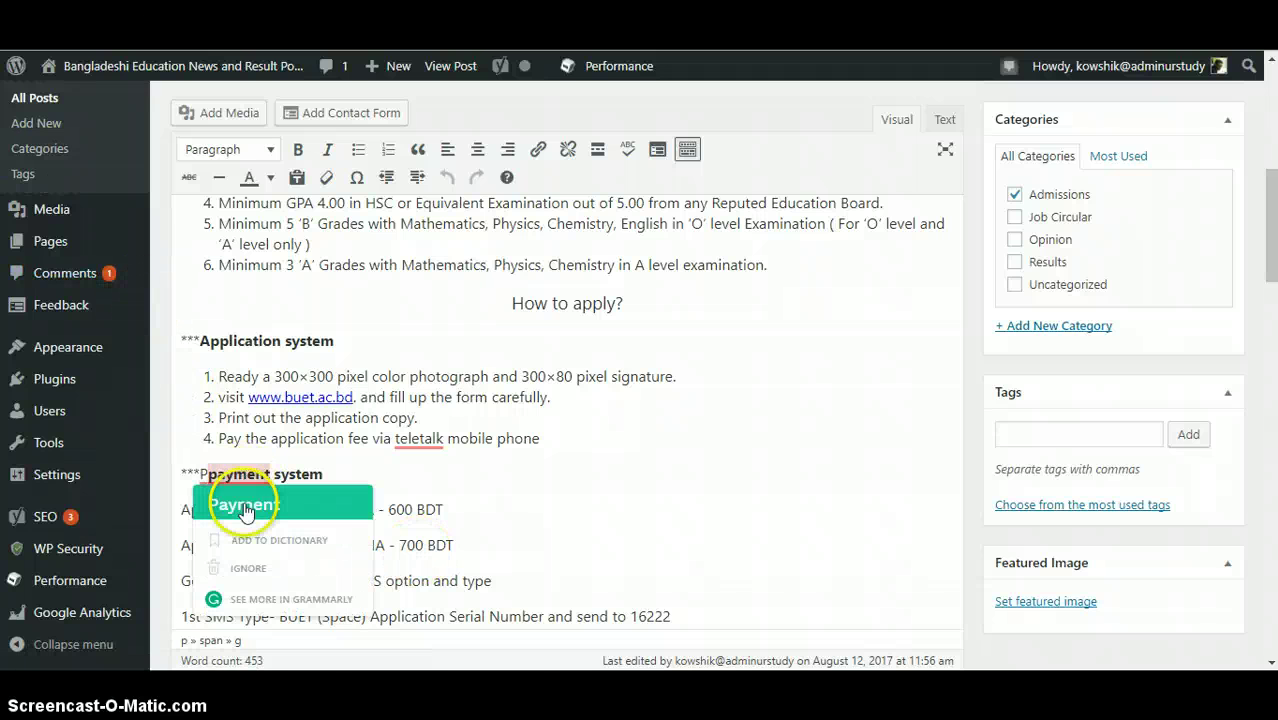
left_click(245, 506)
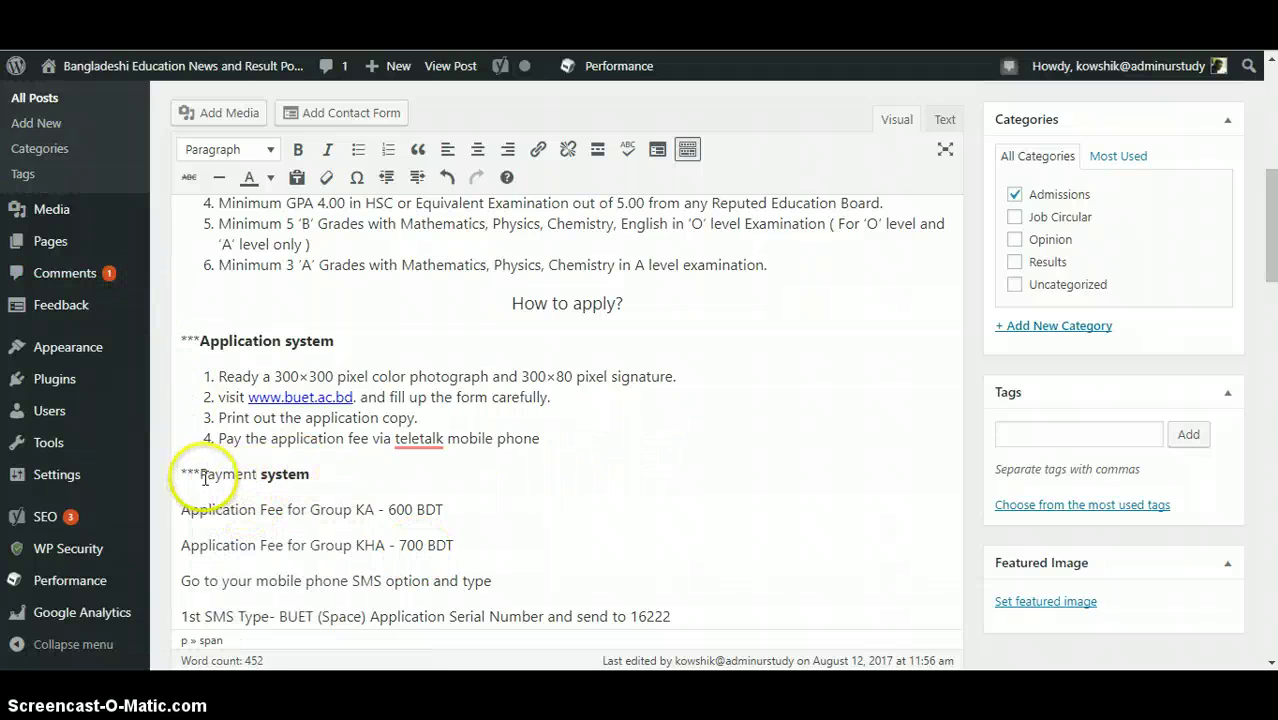